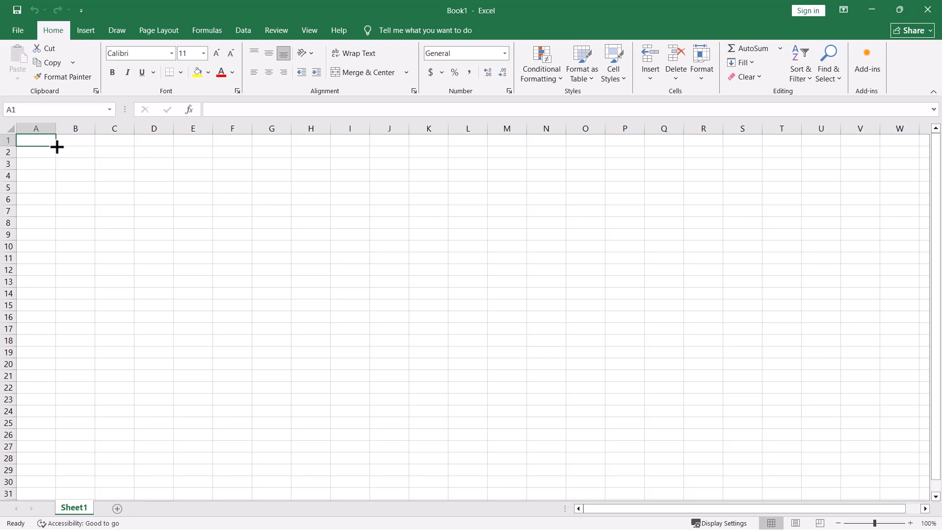
Merge and center cells A1:M1 and enter the title "Items Purchased" in them.
left_click_drag(56, 147, 516, 154)
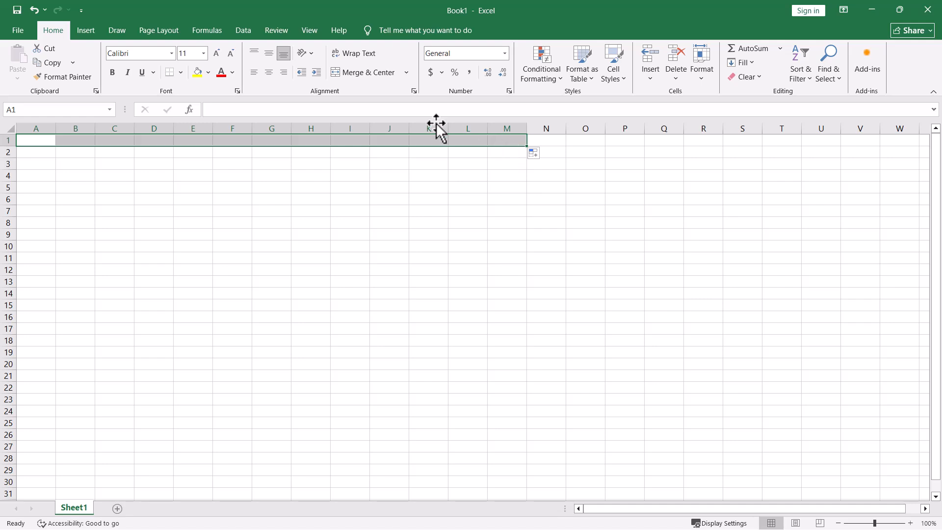
left_click(374, 73)
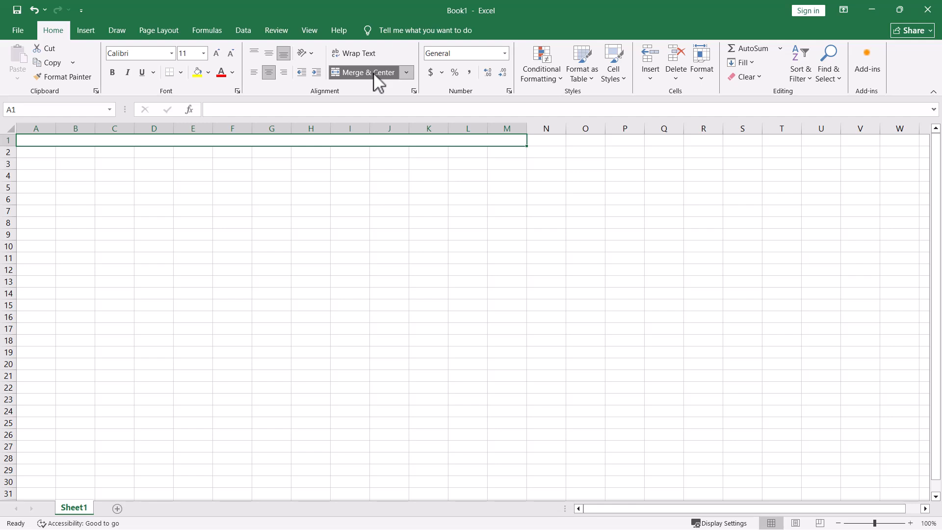
type("Items P")
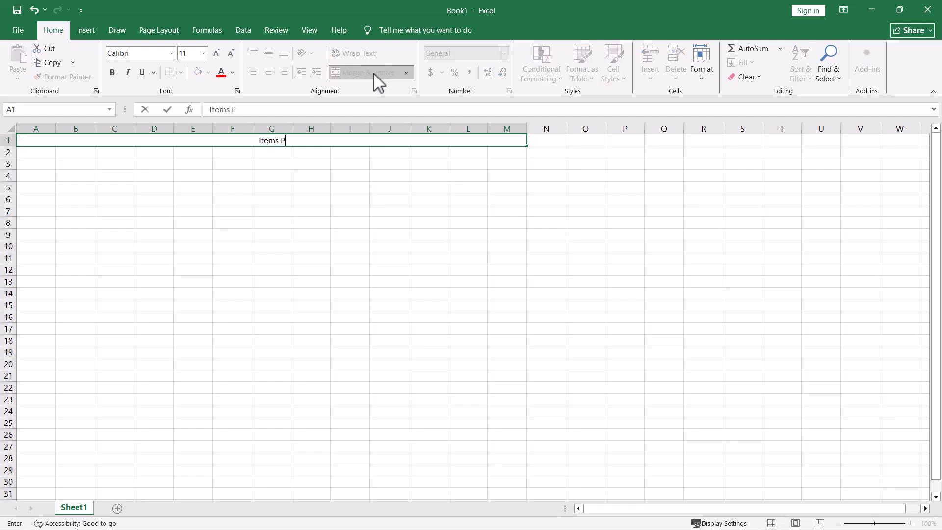
type("urchased")
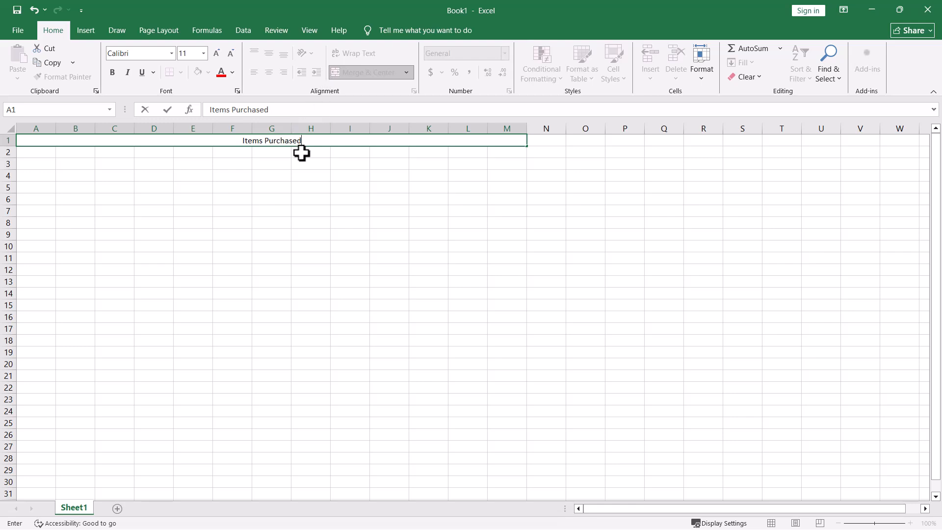
Format the "Items Purchased" title as bold, size 16, in the font color Blue, Accent 1, Darker 25%.
left_click_drag(303, 141, 227, 140)
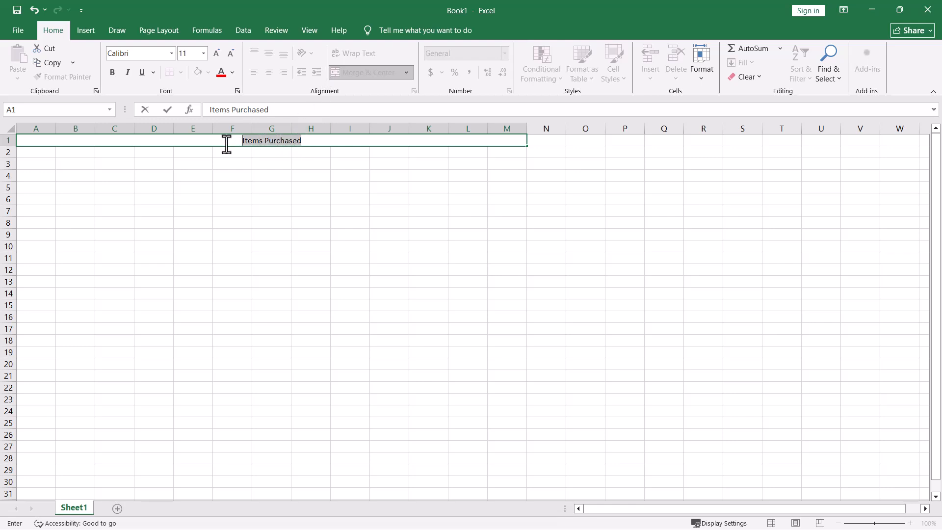
left_click(233, 73)
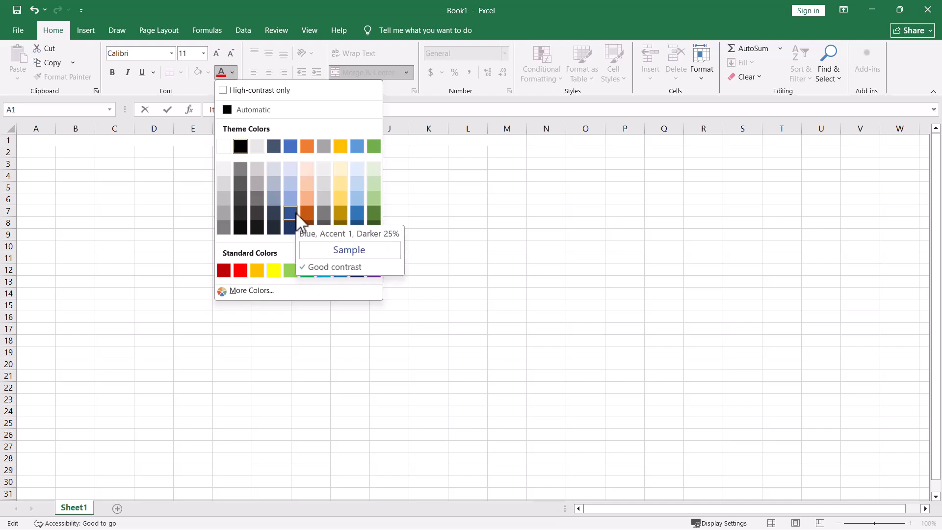
left_click(296, 215)
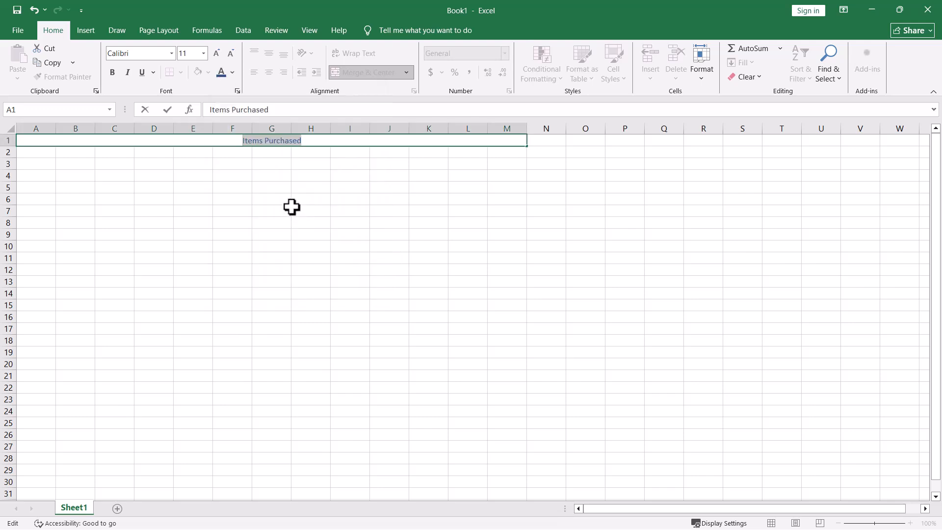
left_click(113, 72)
left_click(203, 54)
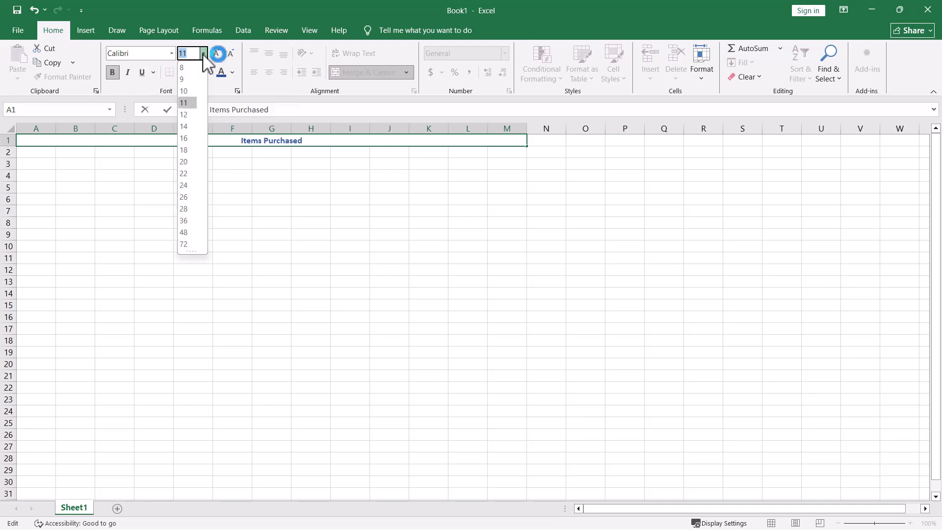
left_click(189, 141)
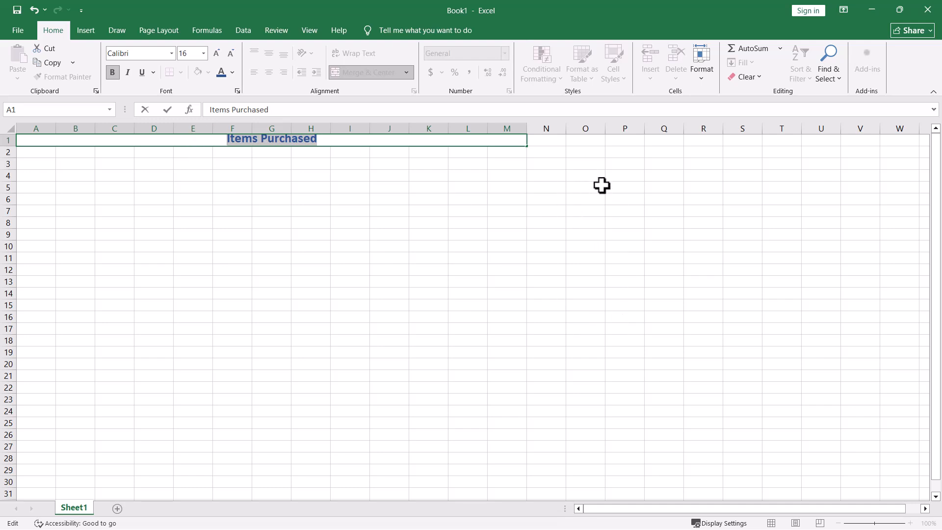
left_click(686, 163)
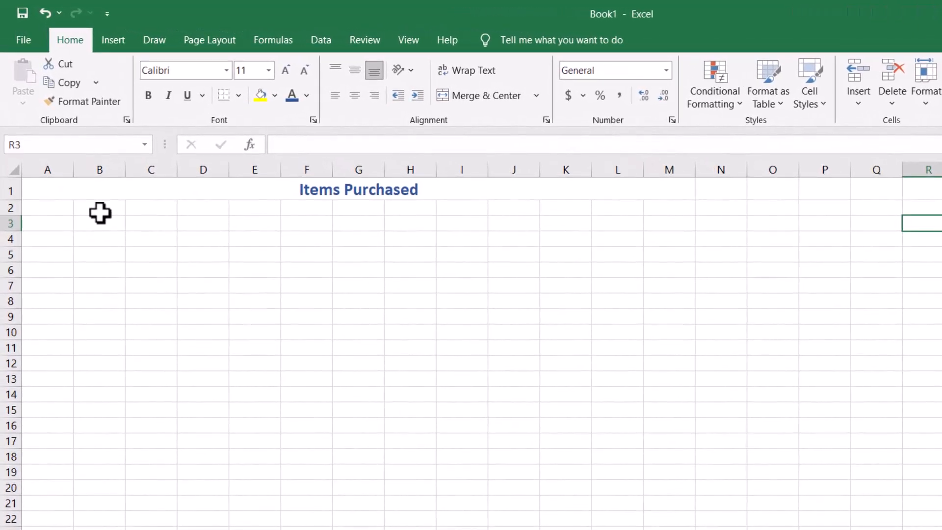
Enter January in B2 and autofill the month headers across row 2 through December in M2.
left_click(75, 159)
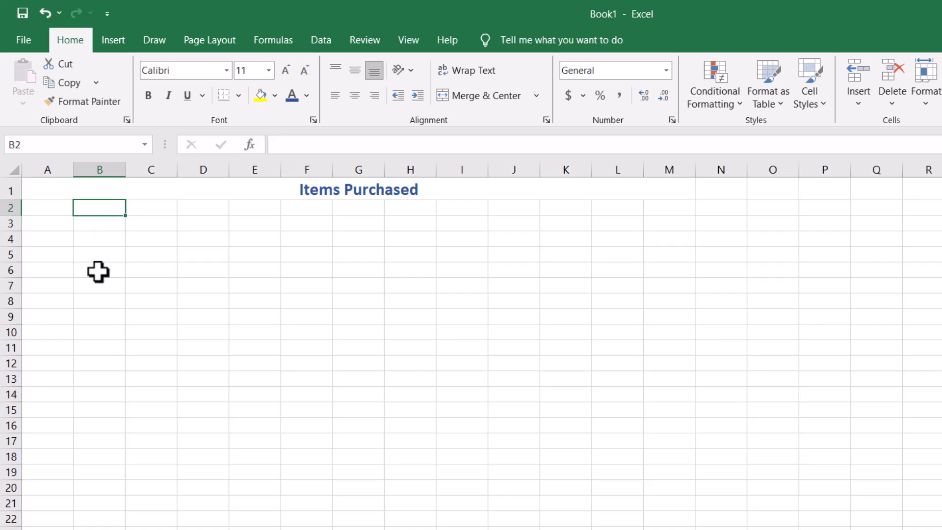
type("January")
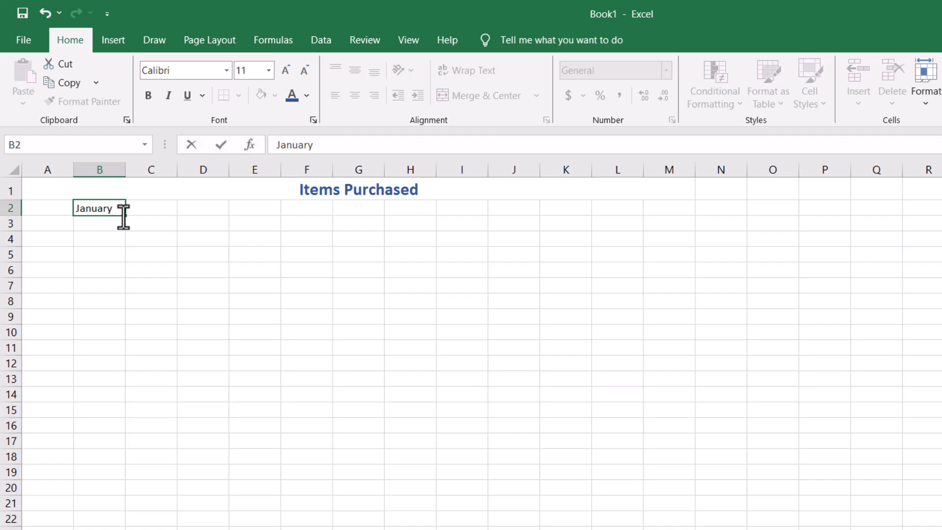
left_click_drag(126, 217, 673, 217)
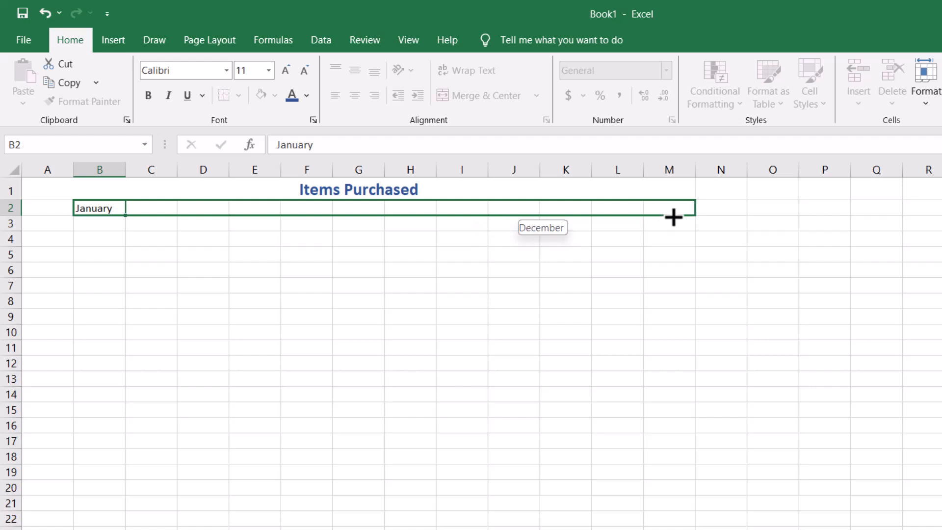
left_click_drag(674, 217, 673, 217)
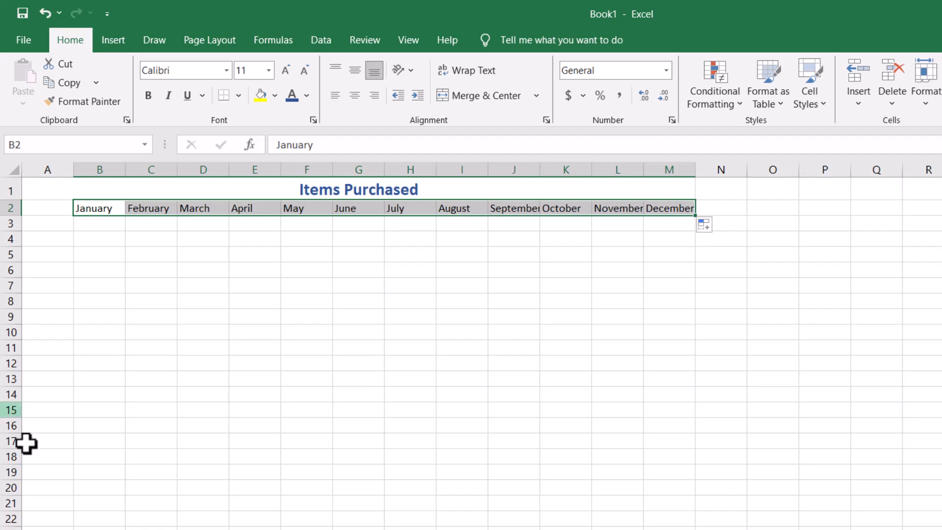
Enter the header "Customer ID" in A2 and autofit column A to its contents.
left_click(40, 208)
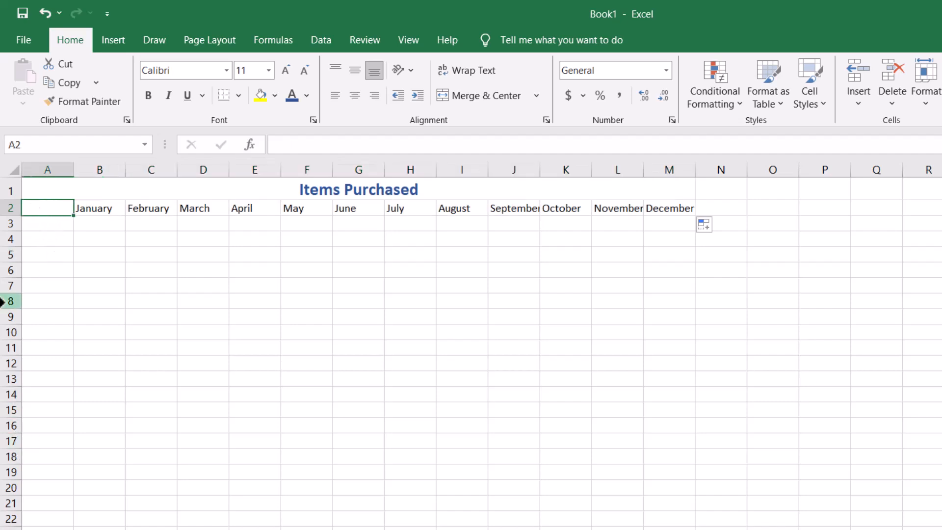
type("Customer Id")
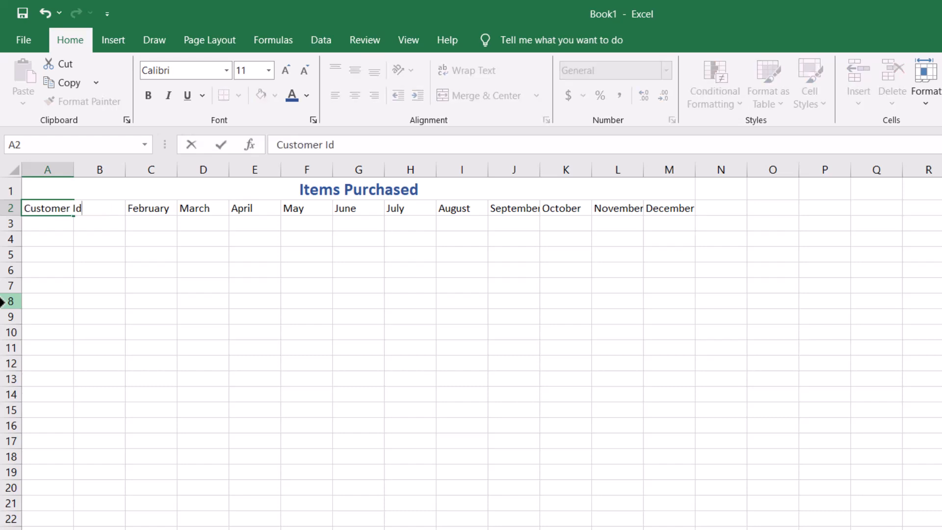
key("BackSpace")
type("D")
left_click(511, 344)
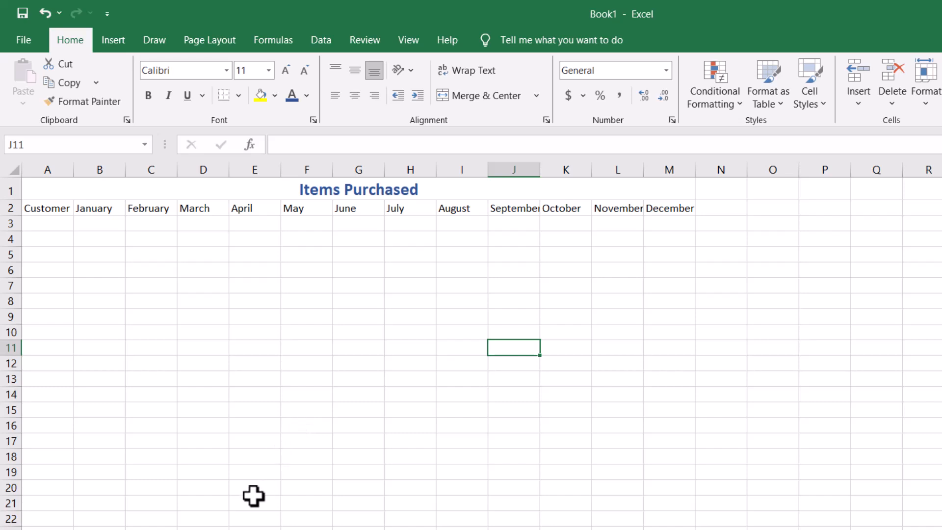
double_click(73, 170)
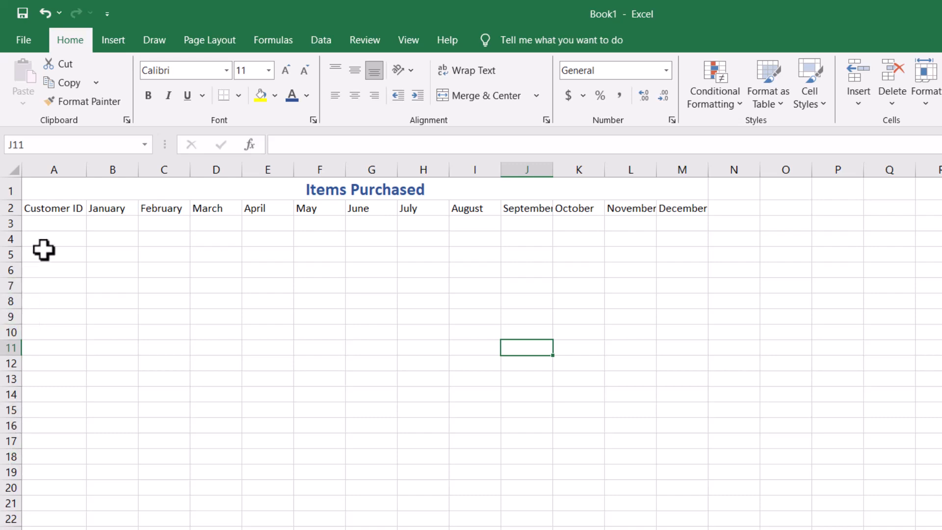
Enter "Customer 1" in A3 and fill the series down to Customer 24 in A26.
left_click(63, 221)
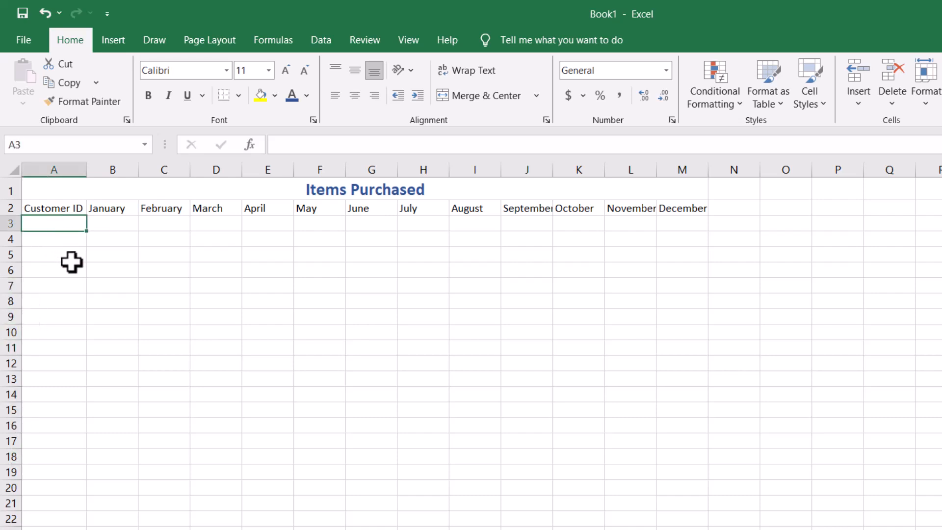
type("Customer")
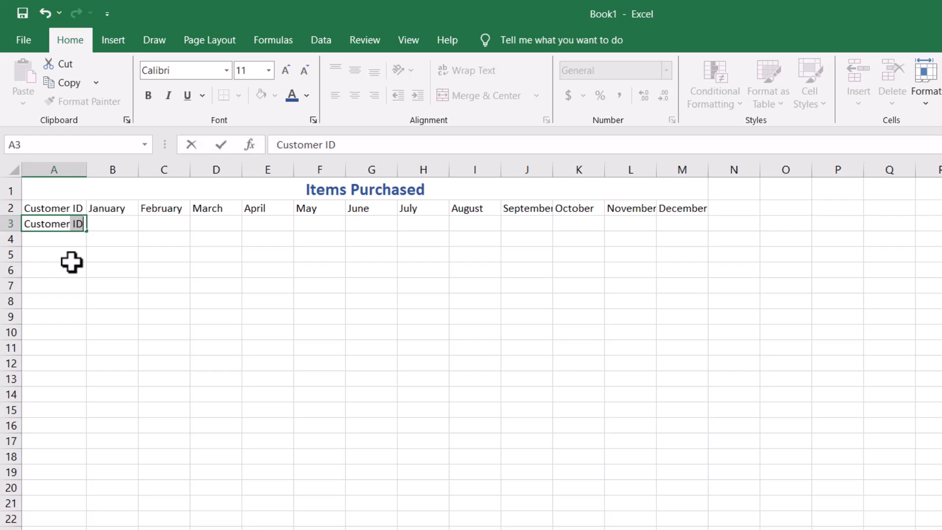
type(" 1")
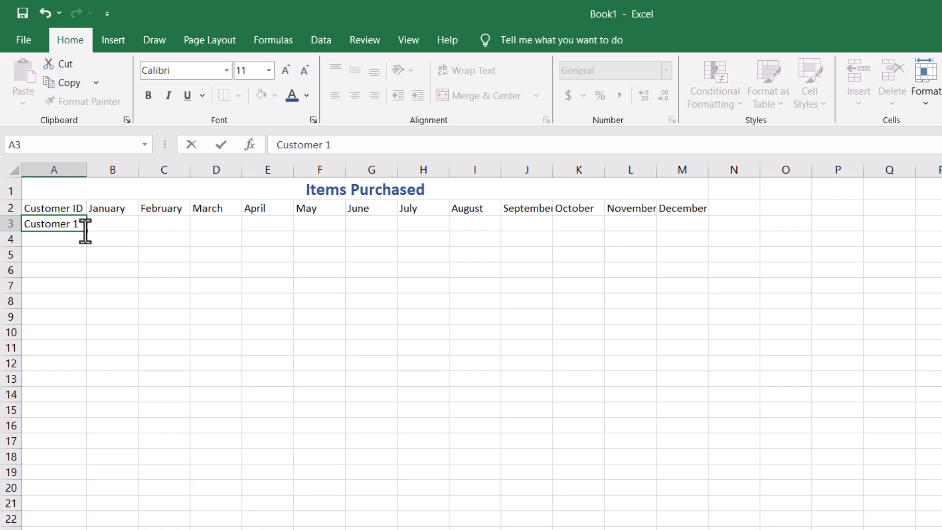
left_click_drag(89, 233, 70, 385)
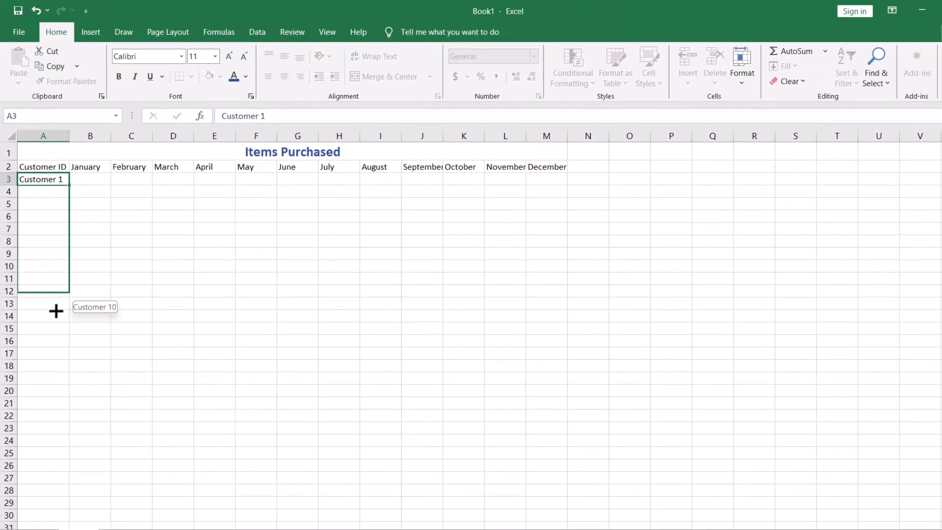
left_click_drag(56, 311, 39, 446)
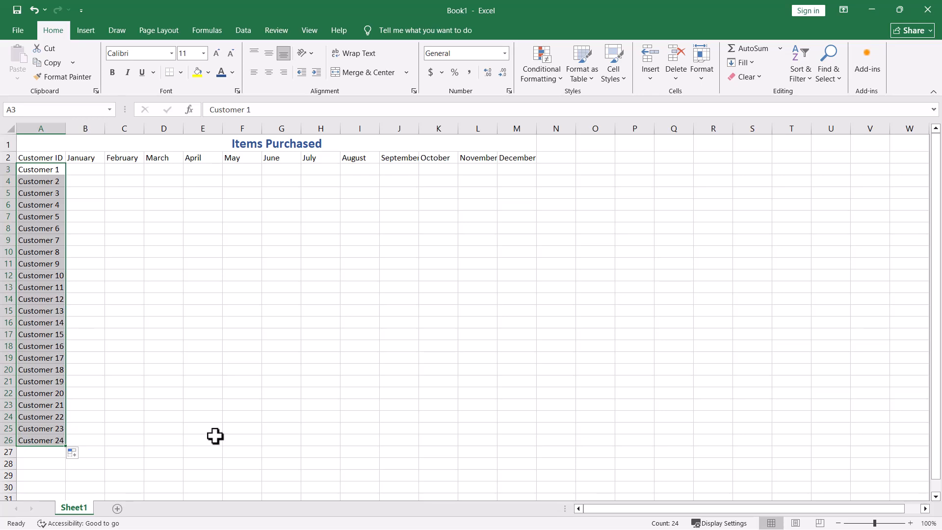
left_click(82, 453)
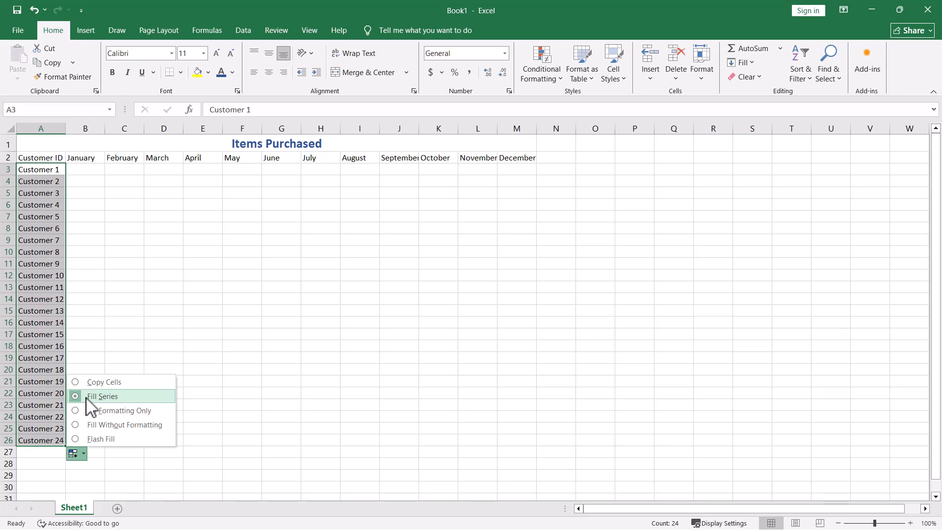
left_click(239, 385)
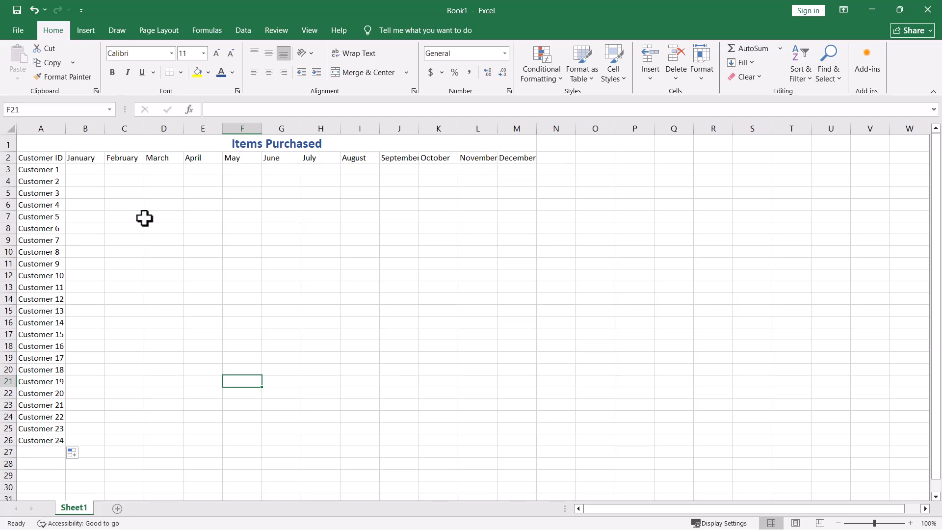
Widen all columns of the sheet equally so that every month header fits.
left_click(12, 128)
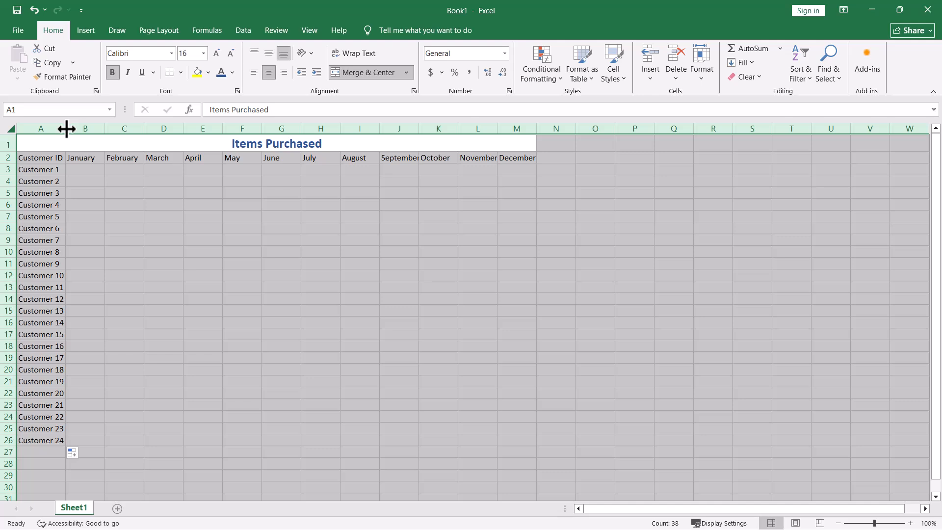
left_click_drag(66, 129, 70, 128)
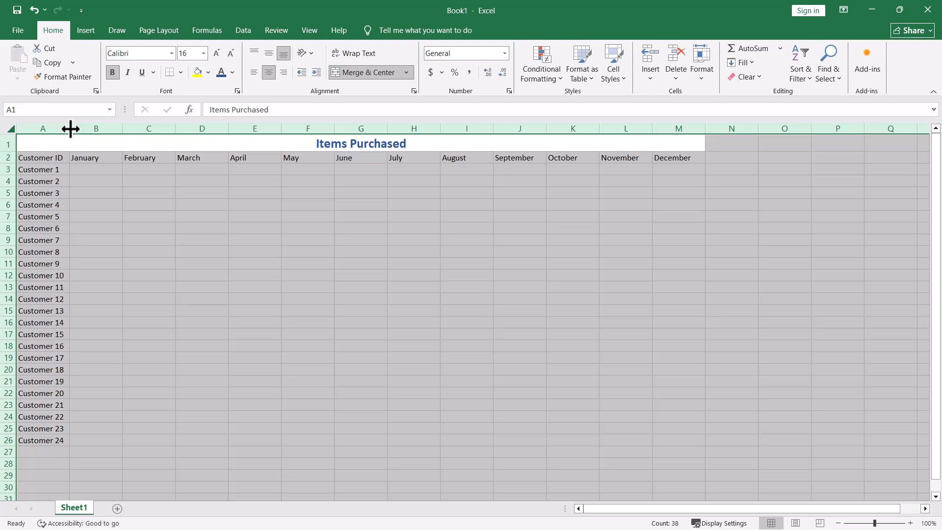
left_click(834, 210)
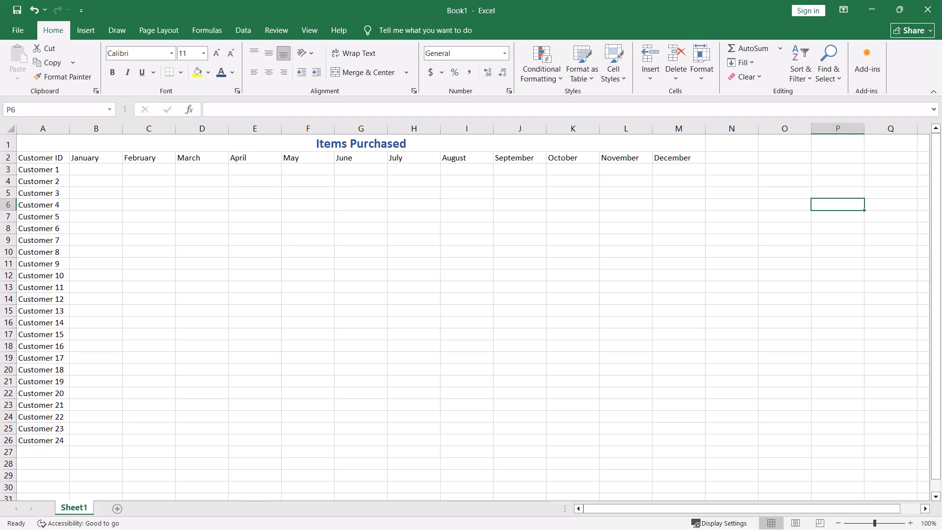
left_click(91, 170)
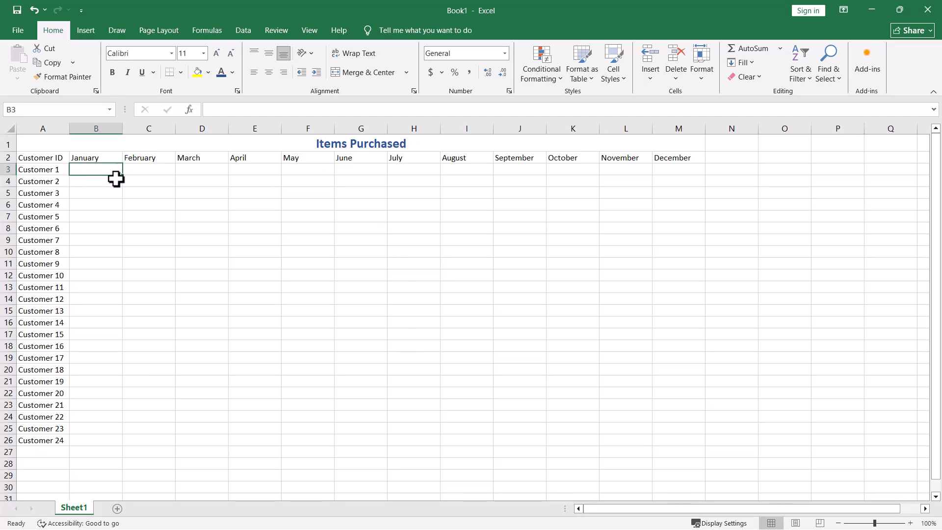
left_click_drag(122, 176, 738, 393)
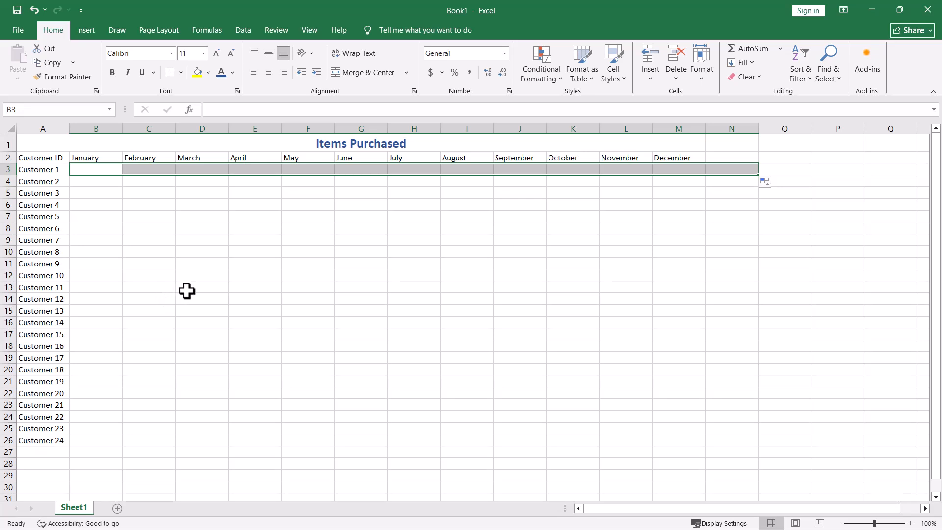
key("ctrl+z")
left_click(113, 240)
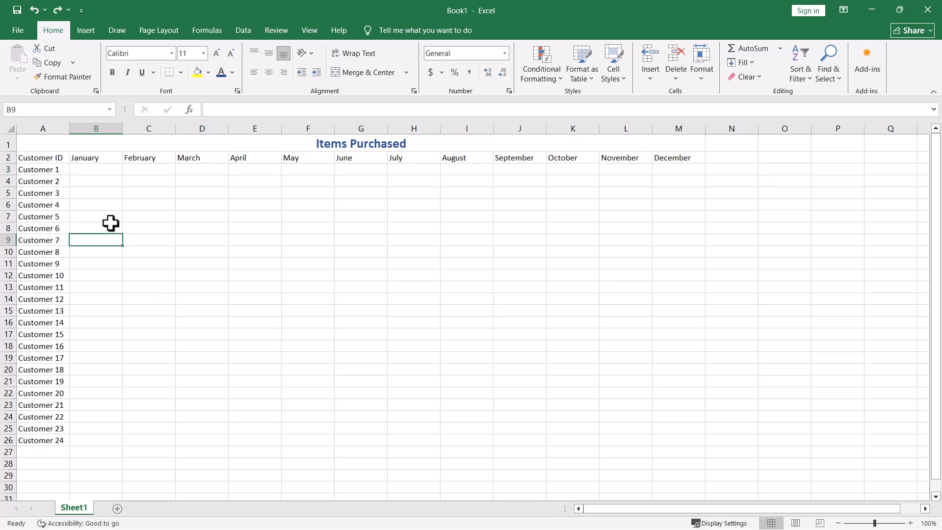
left_click(84, 172)
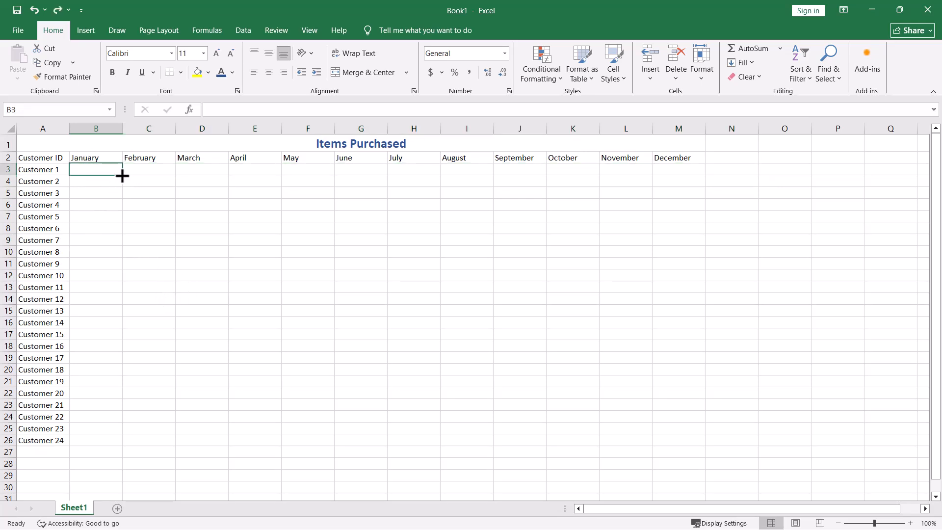
left_click_drag(123, 175, 675, 441)
left_click(118, 225)
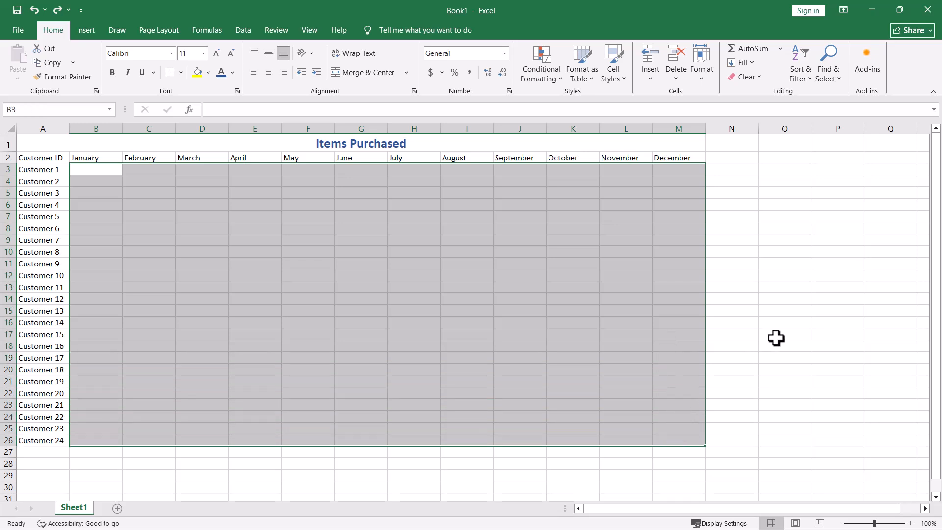
left_click(822, 313)
Fill the whole range B3:M26 with the formula =RANDBETWEEN(10,100).
left_click(90, 168)
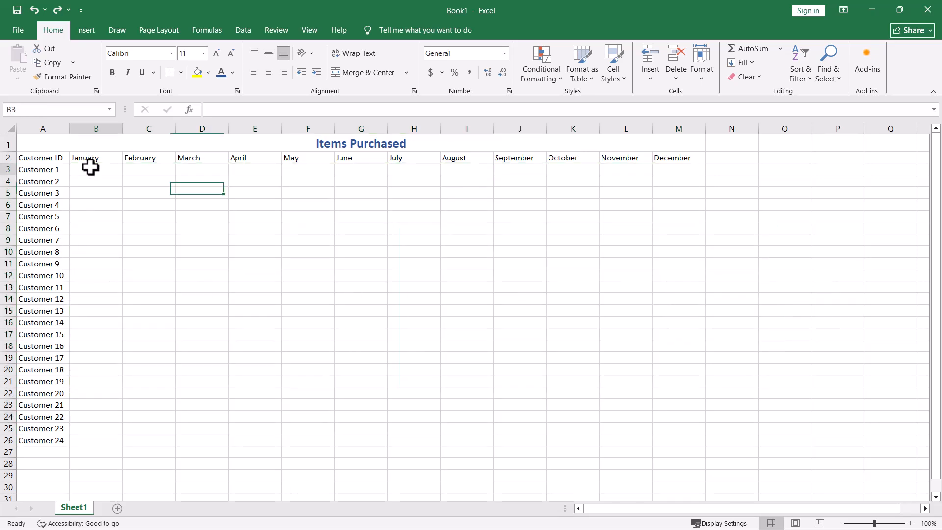
left_click_drag(97, 171, 656, 435)
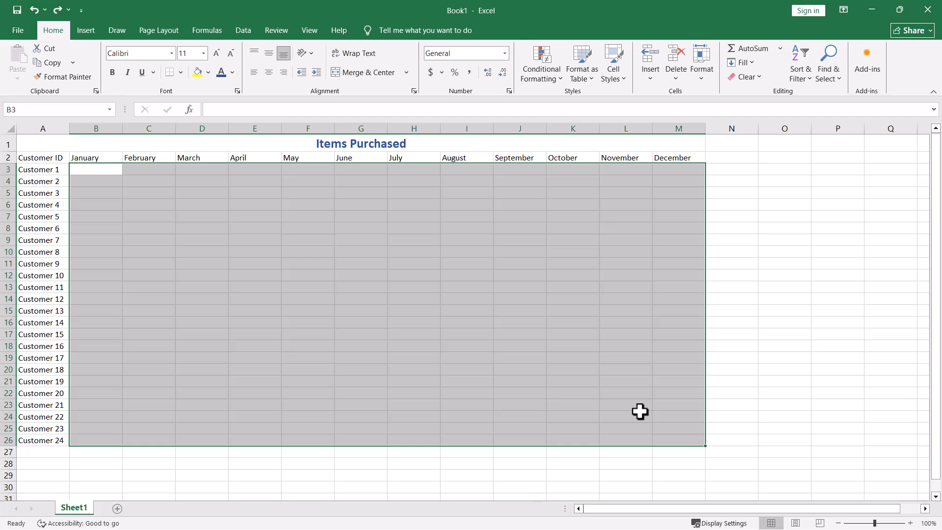
type("=ra")
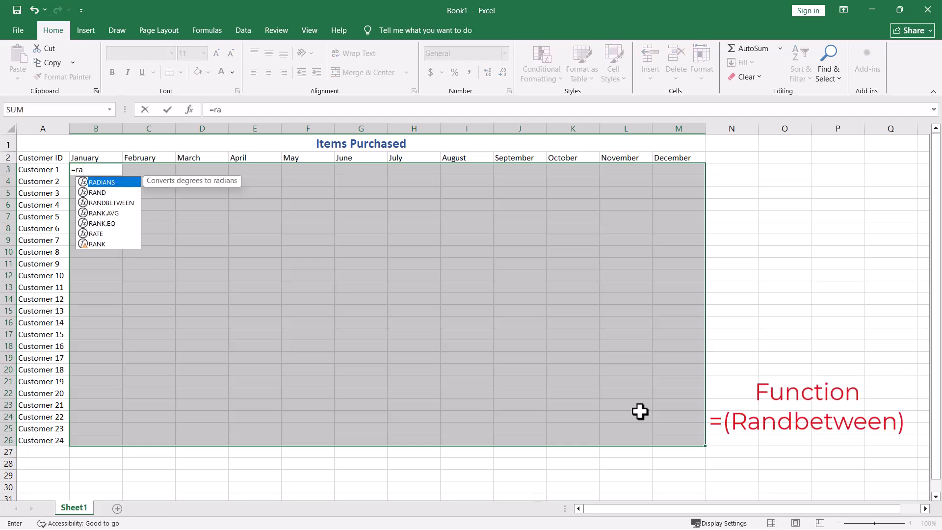
type("n")
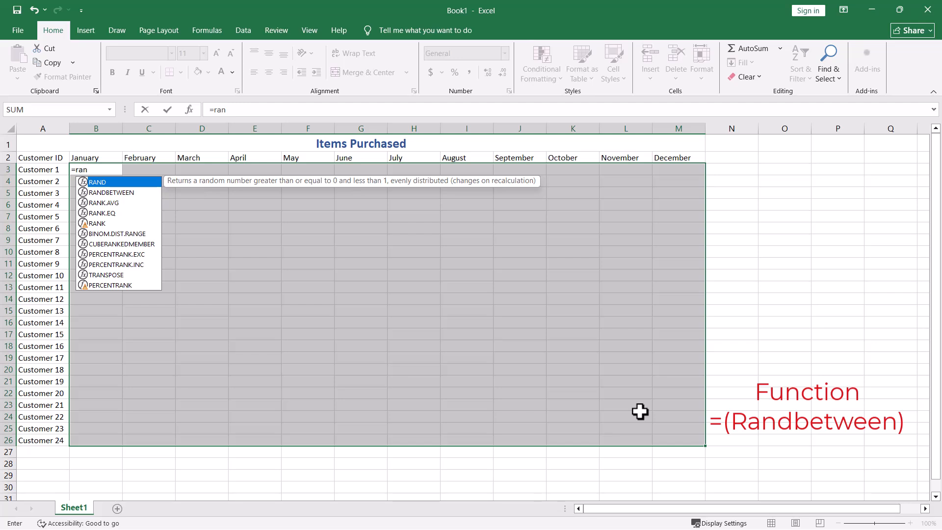
left_click(112, 192)
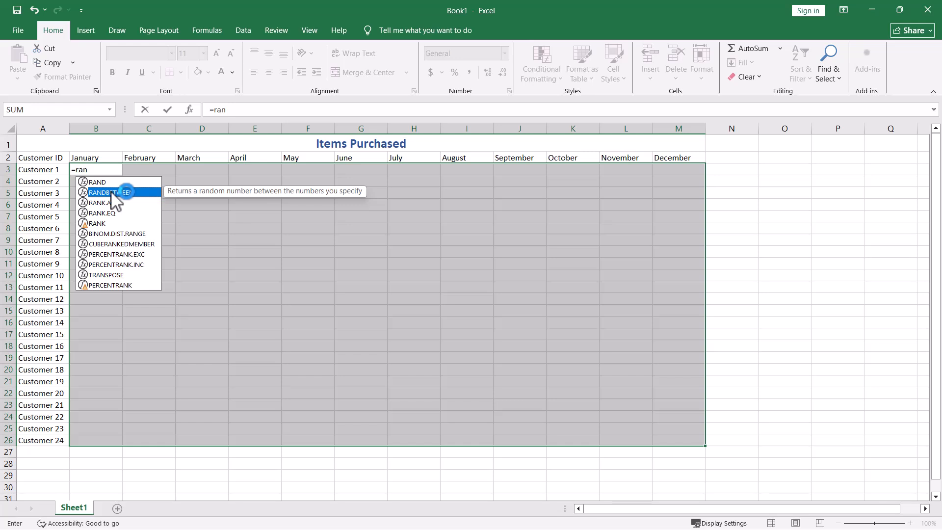
double_click(112, 193)
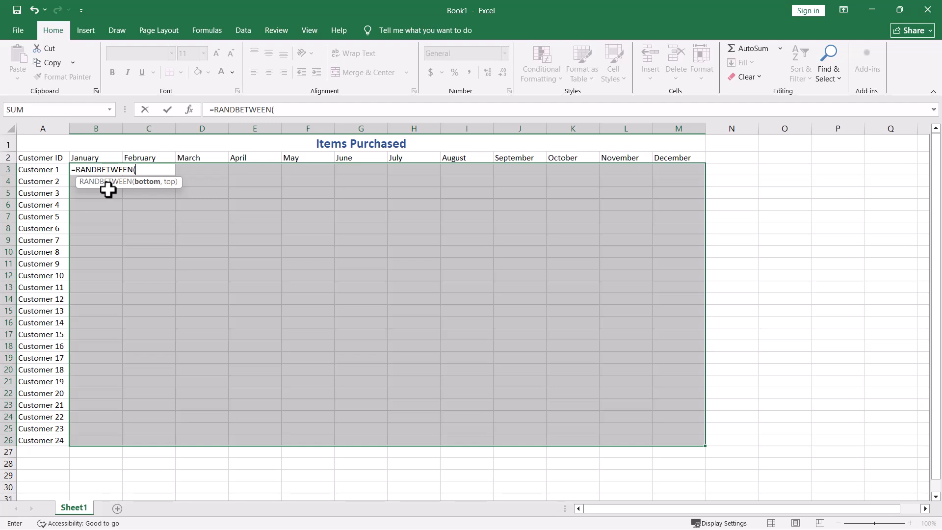
type("10,100)")
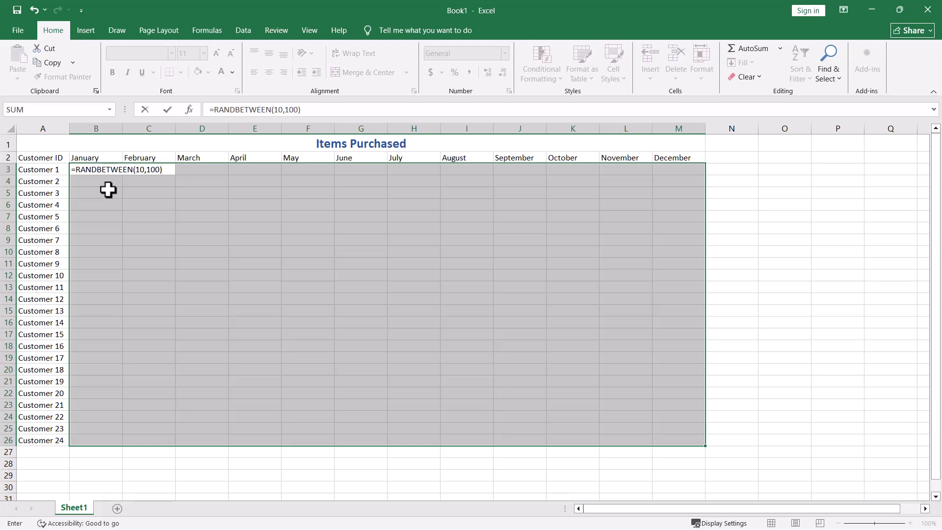
key("ctrl+Return")
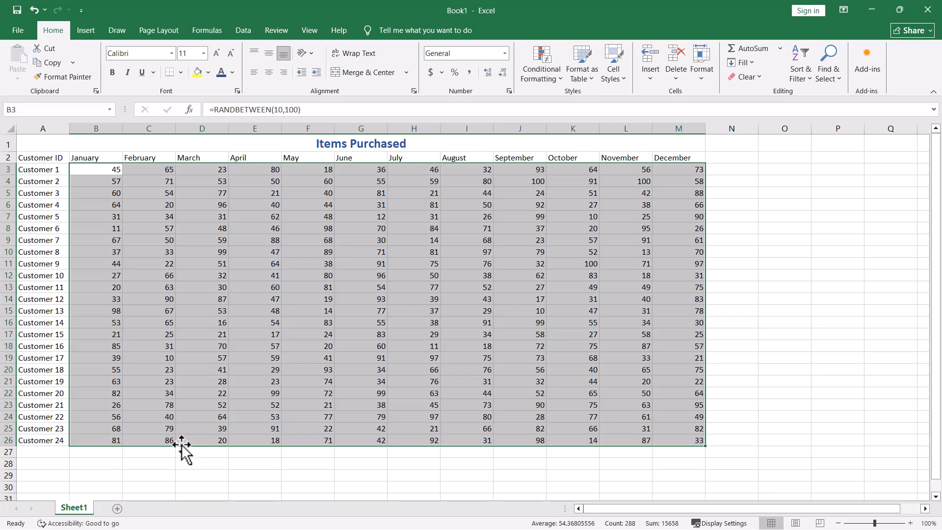
Convert the formulas in B3:M26 to static values in place and spot-check several cells.
mouse_move(181, 444)
left_mouse_down()
mouse_move(187, 466)
mouse_move(181, 441)
left_mouse_up()
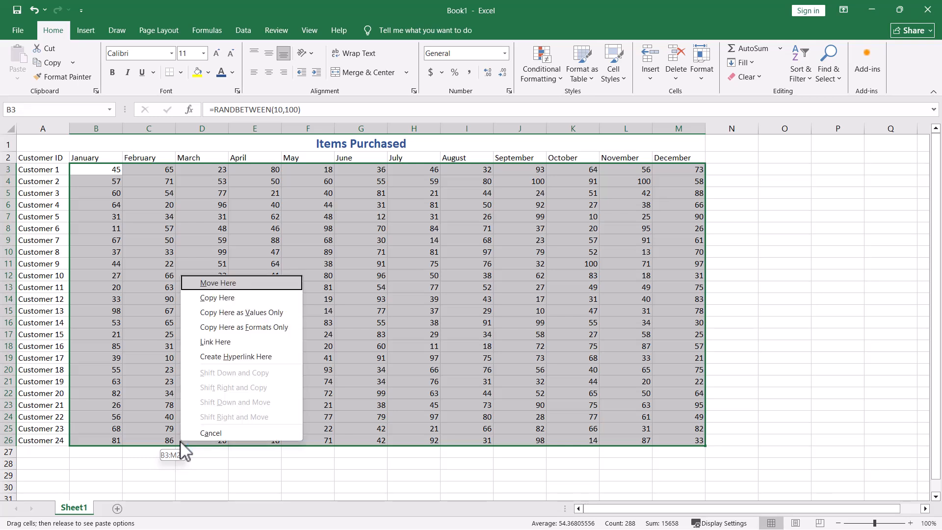
left_click(215, 312)
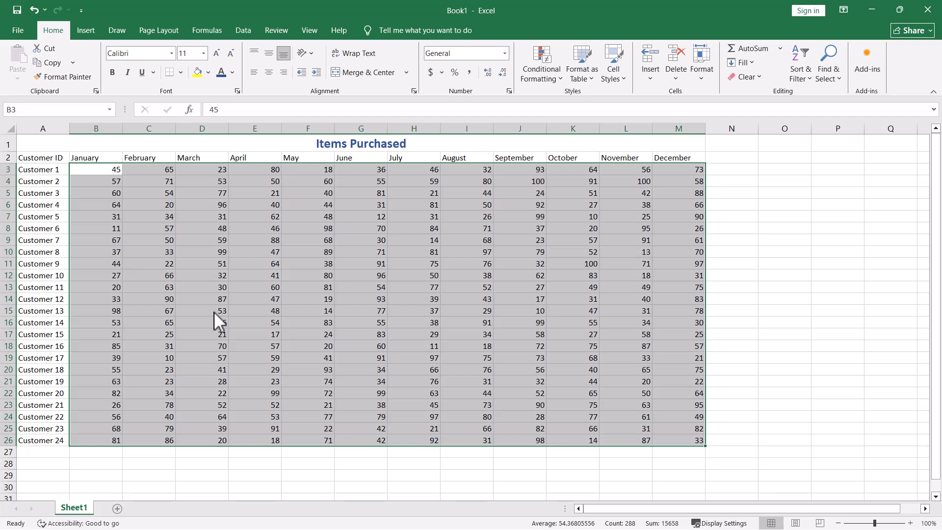
left_click(277, 263)
left_click(163, 181)
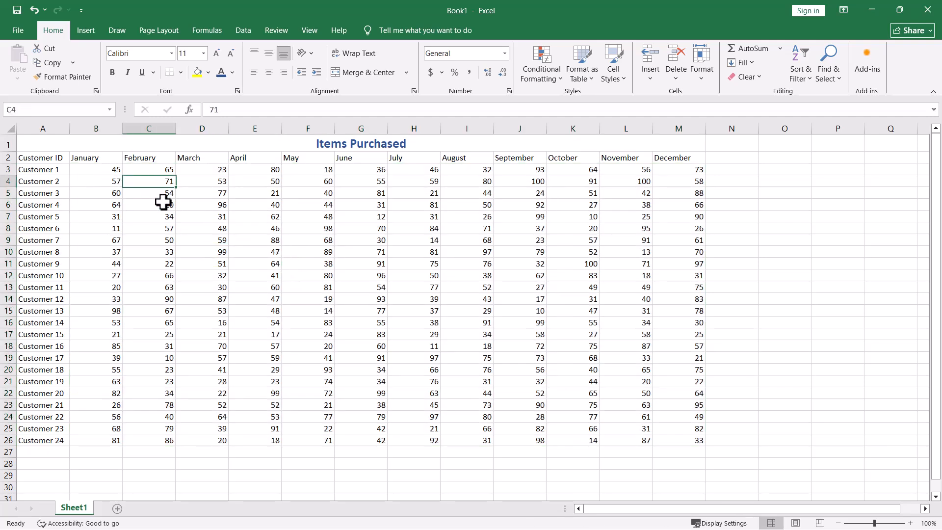
left_click(164, 215)
left_click(274, 194)
left_click(262, 203)
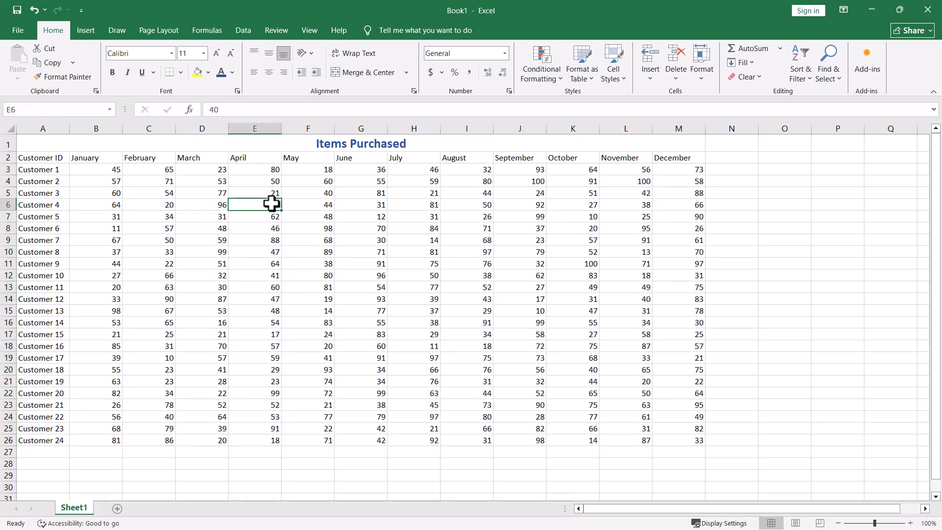
left_click(254, 182)
left_click(114, 172)
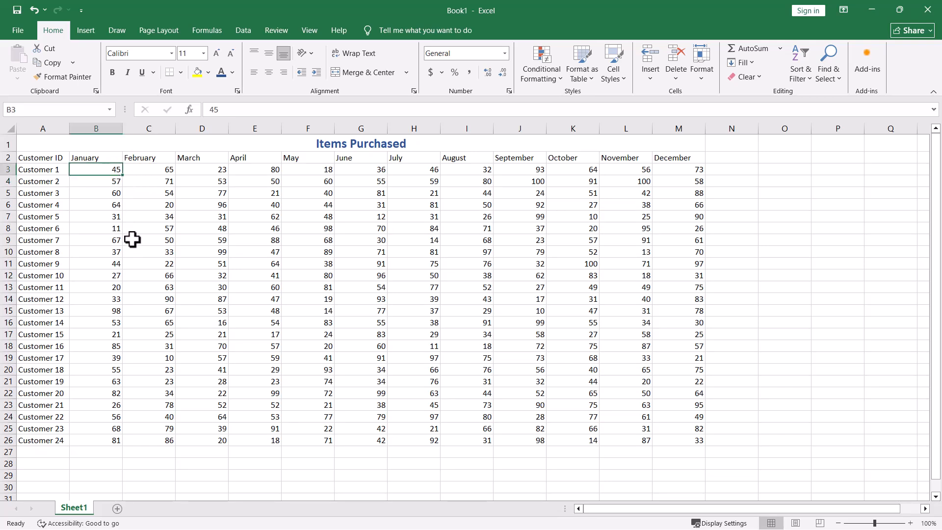
Save the workbook to the Desktop as DummyData, replacing the existing file of that name.
left_click(18, 31)
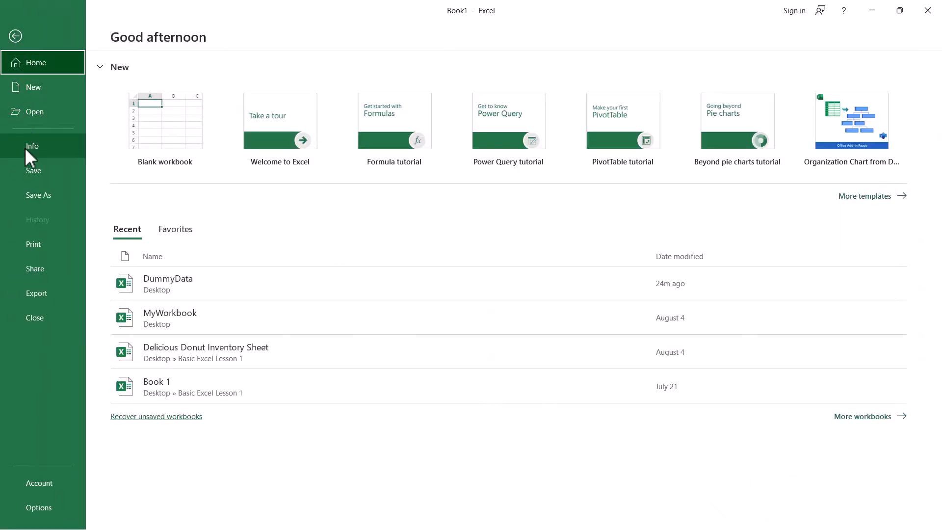
left_click(26, 169)
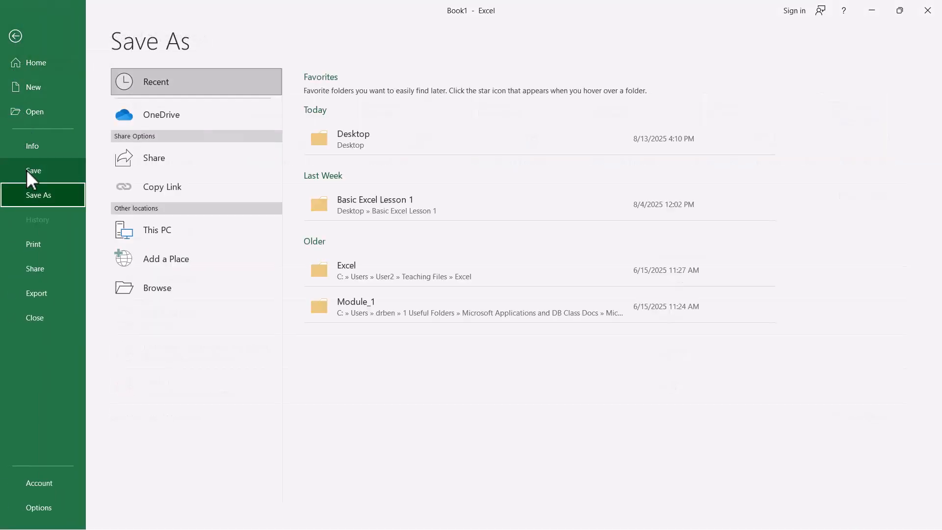
left_click(323, 151)
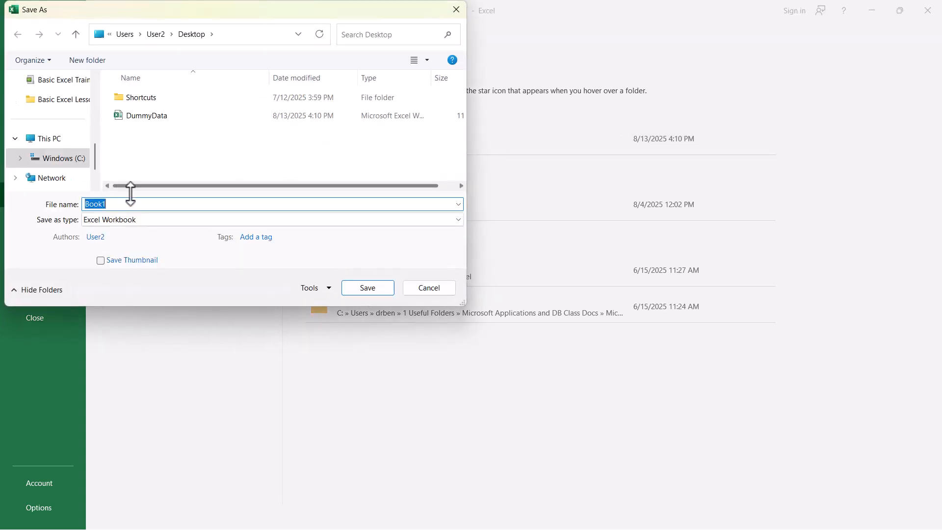
left_click(119, 204)
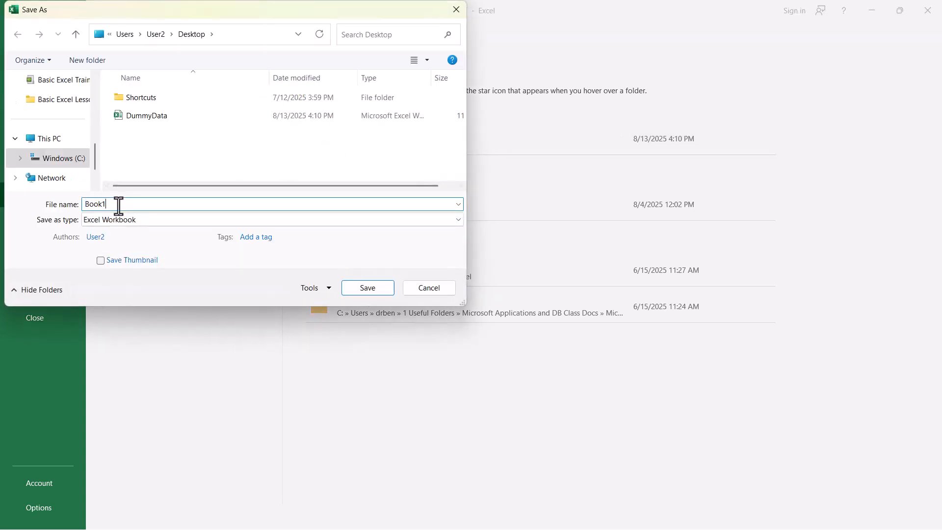
left_click_drag(120, 205, 54, 194)
type("Du")
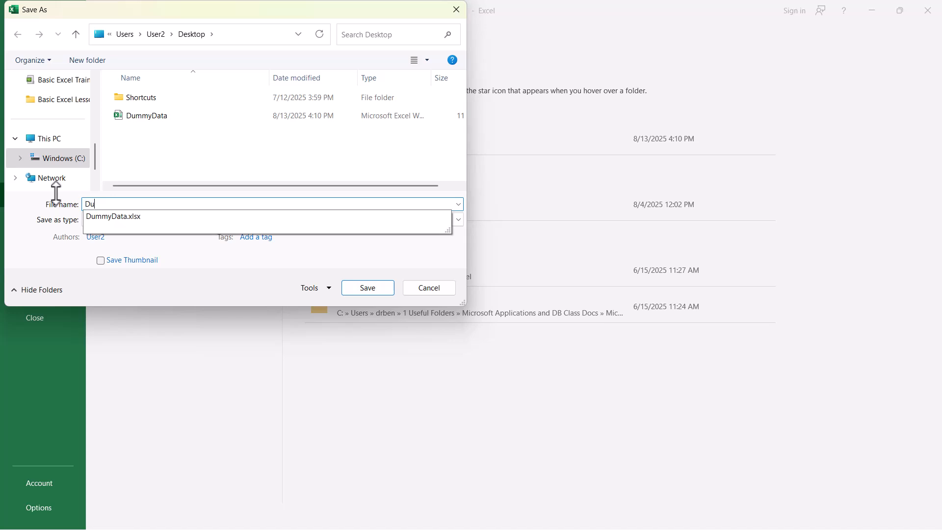
type("mmData")
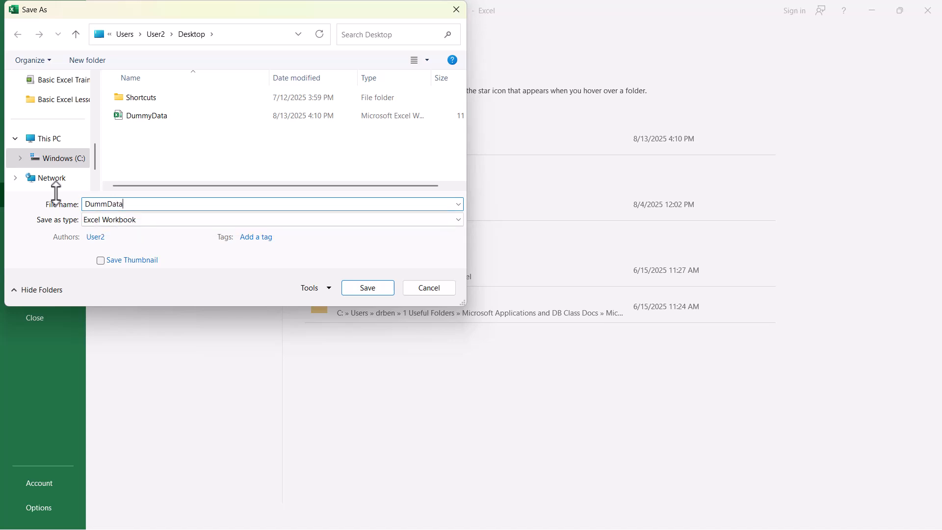
key("BackSpace")
key("BackSpace")
key("BackSpace")
key("BackSpace")
type("yData")
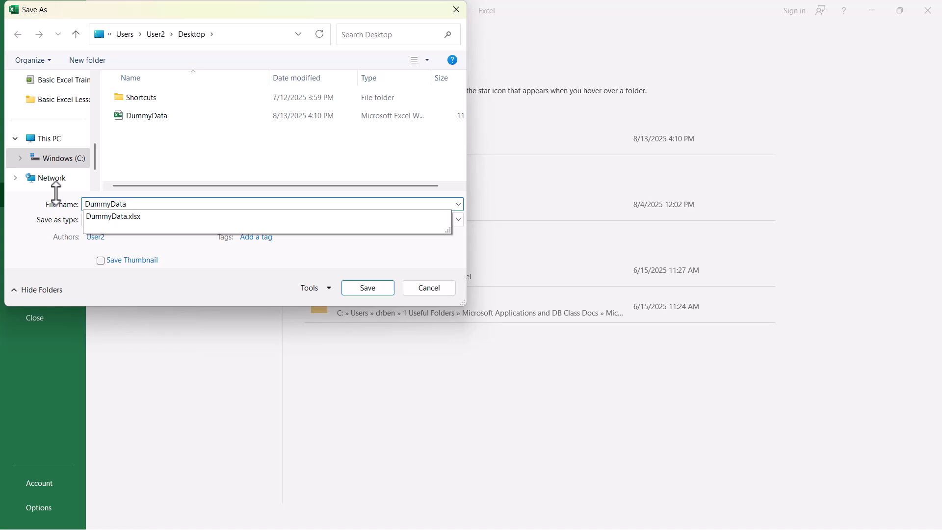
key("Return")
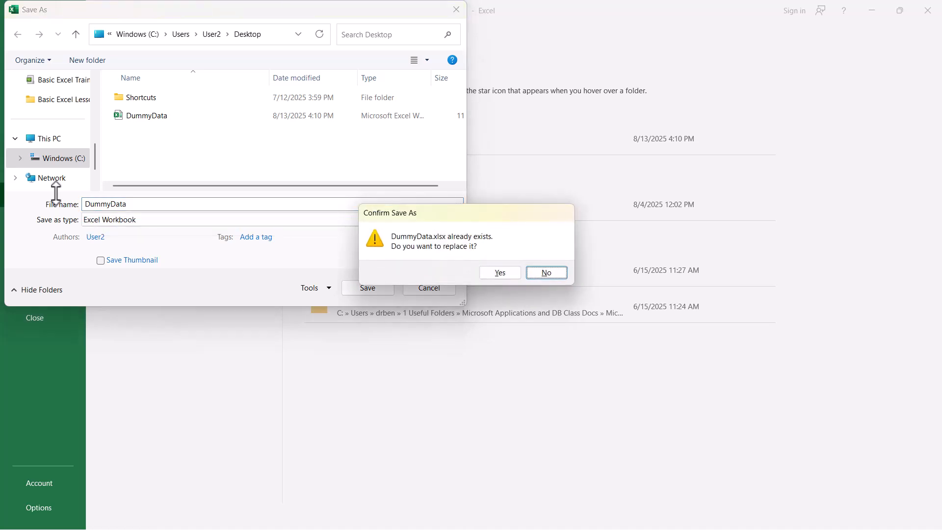
left_click(500, 272)
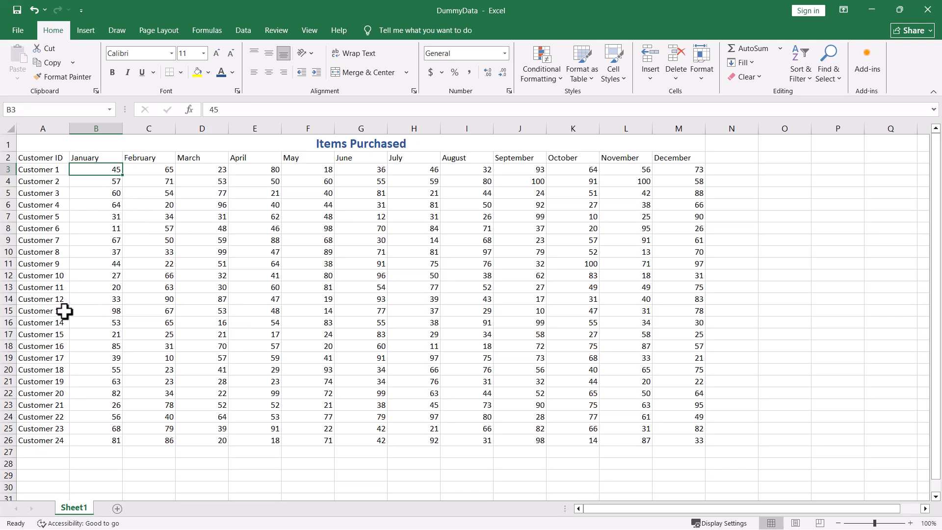
Insert a blank row above Customer 6 and another blank row above Customer 8.
right_click(6, 229)
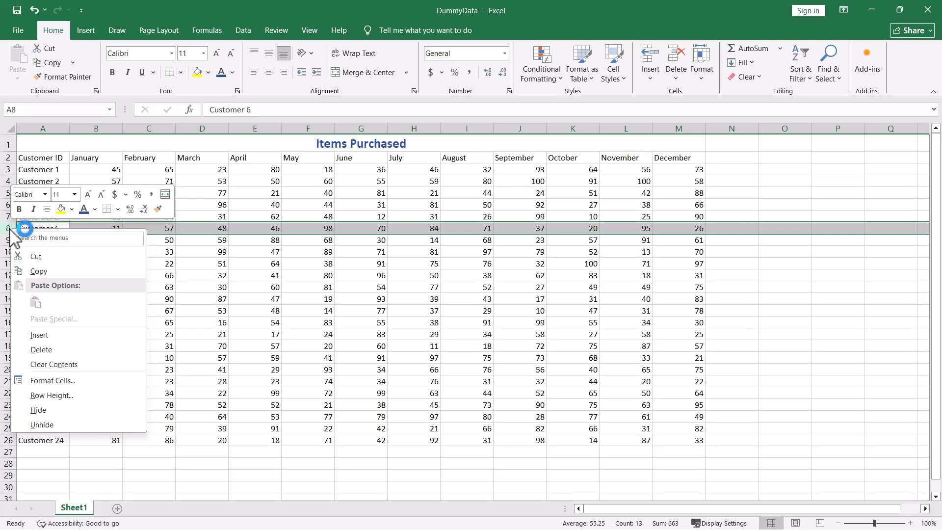
left_click(39, 335)
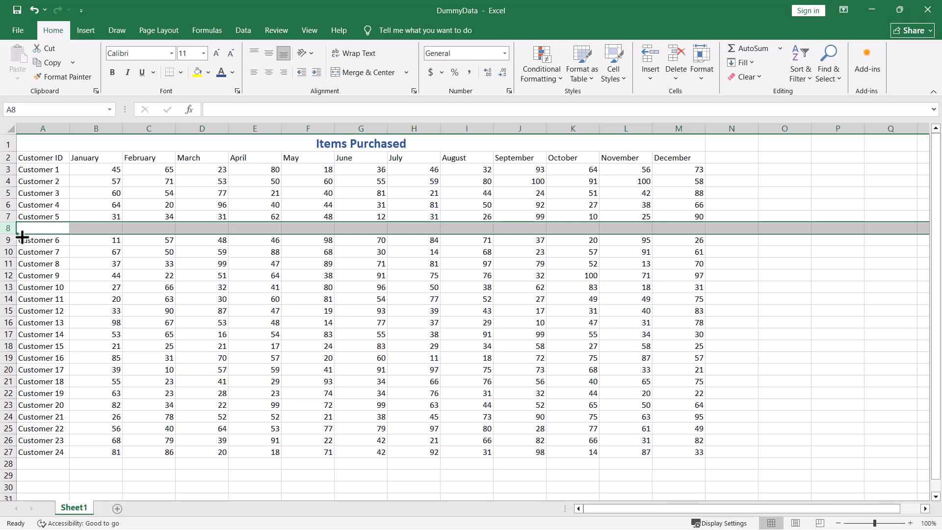
left_click(7, 264)
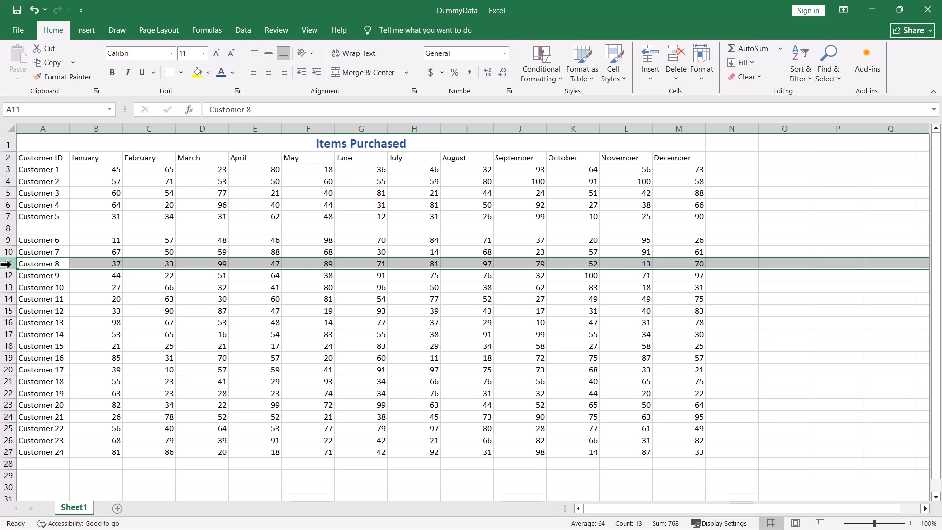
key("ctrl+shift+plus")
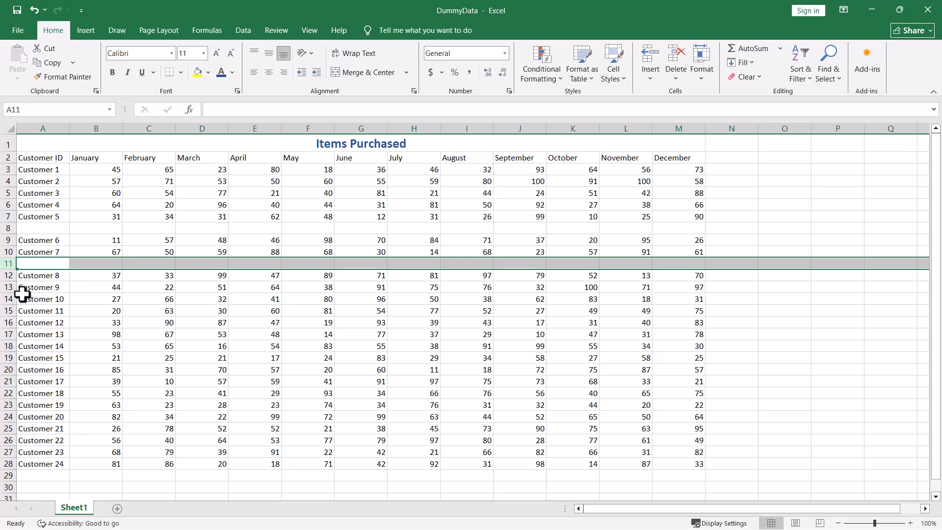
Insert a blank sheet row above Customer 11.
left_click(11, 311)
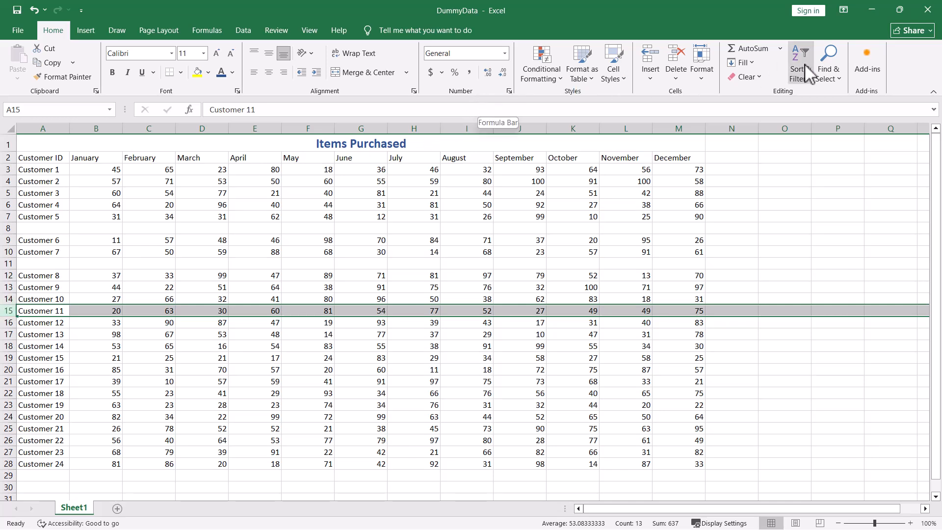
left_click(687, 81)
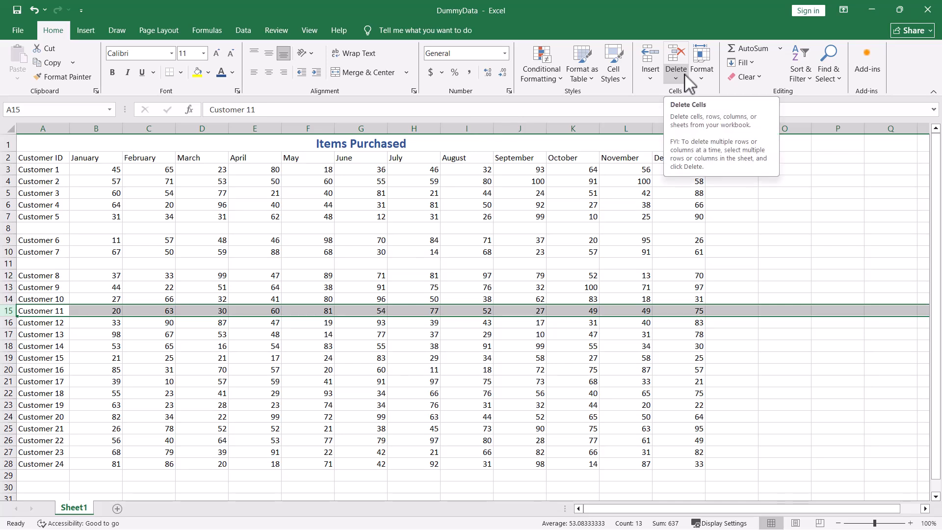
left_click(652, 77)
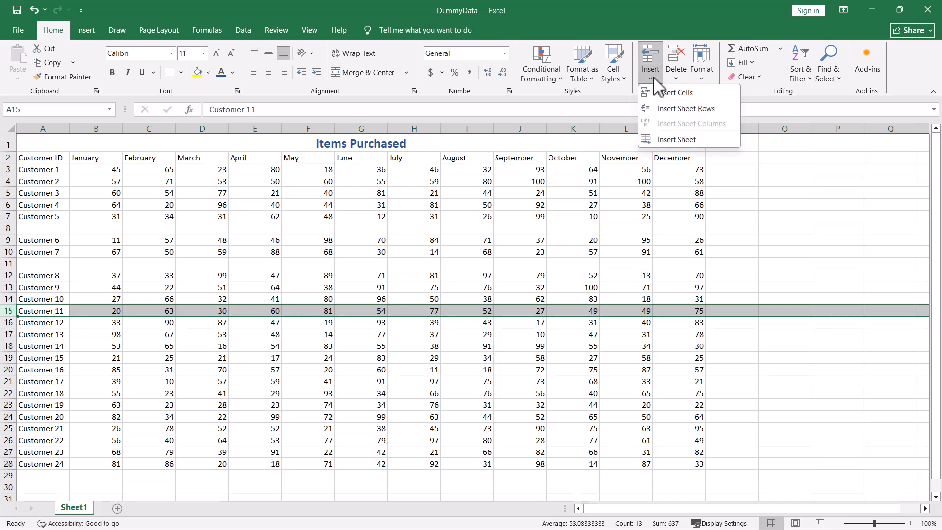
left_click(660, 110)
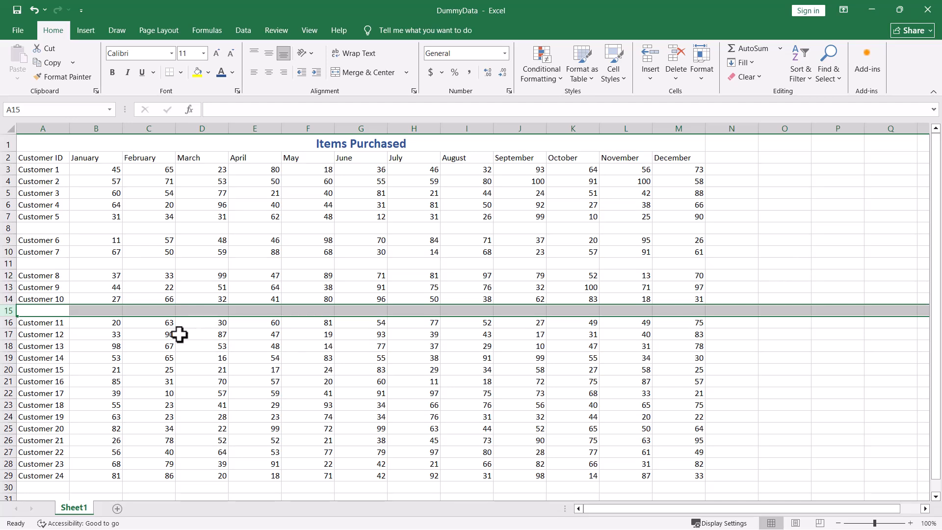
Insert three blank rows at once above Customer 8, using the rows of Customers 8 to 10 as the selection.
left_click(6, 276)
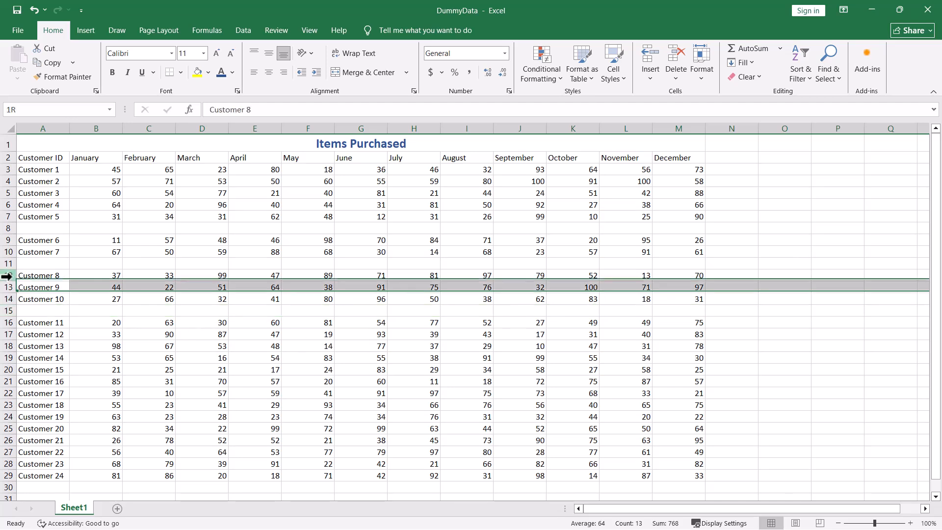
left_click_drag(6, 276, 8, 298)
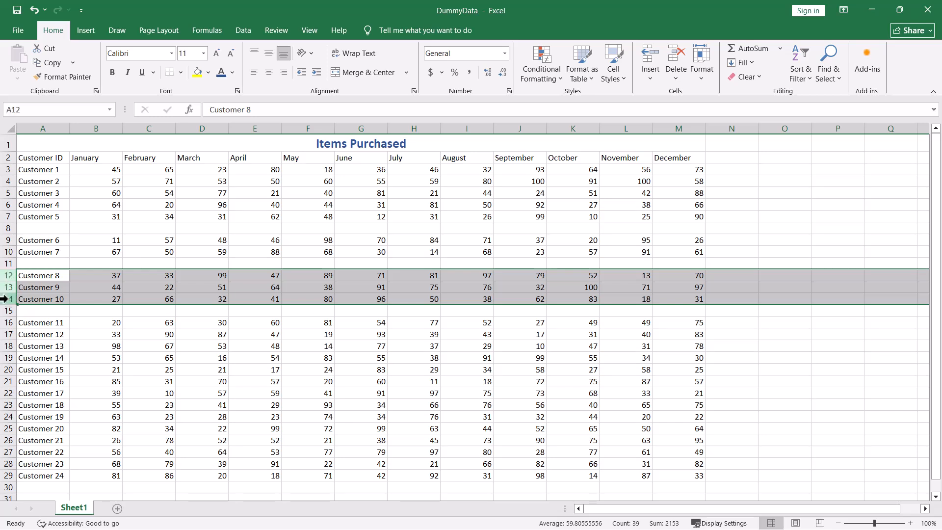
key("ctrl+shift+plus")
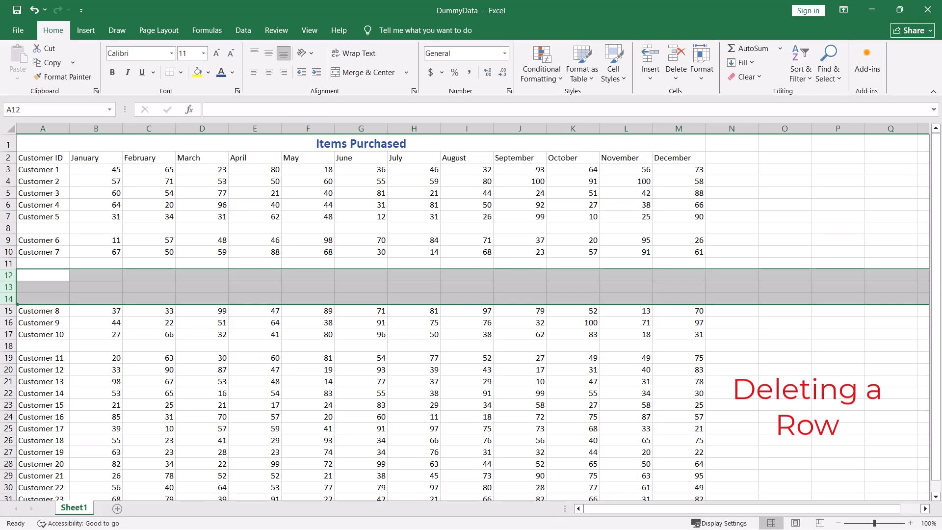
Delete the blank row above Customer 6, and delete the four blank rows above Customer 8 together.
left_click(6, 227)
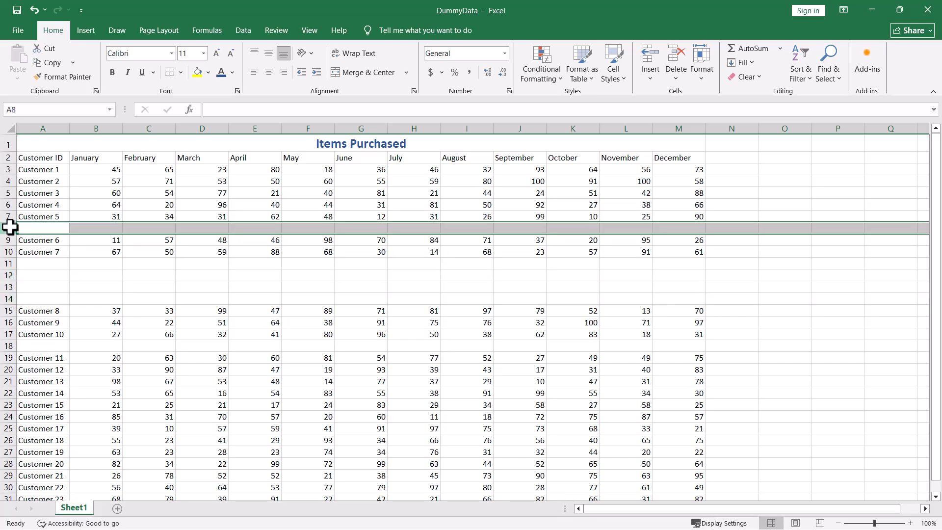
right_click(10, 227)
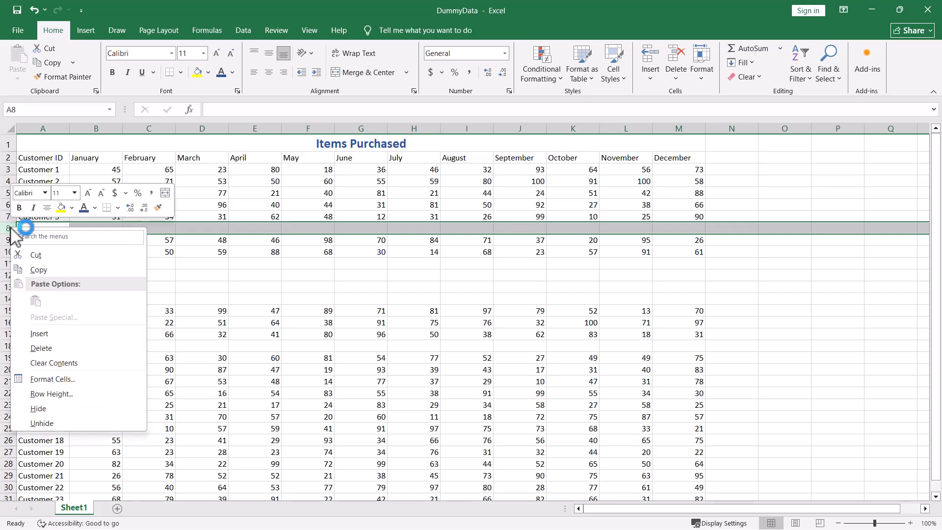
left_click(43, 349)
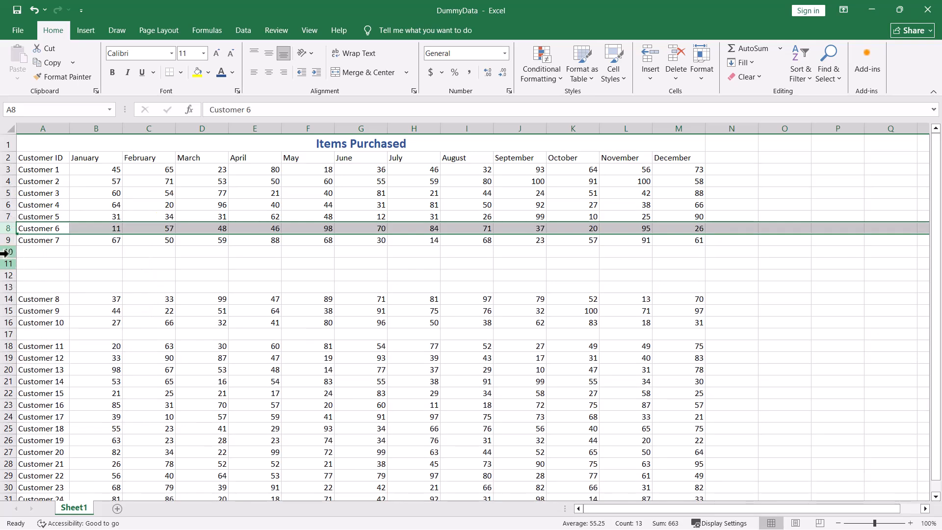
left_click_drag(5, 251, 7, 284)
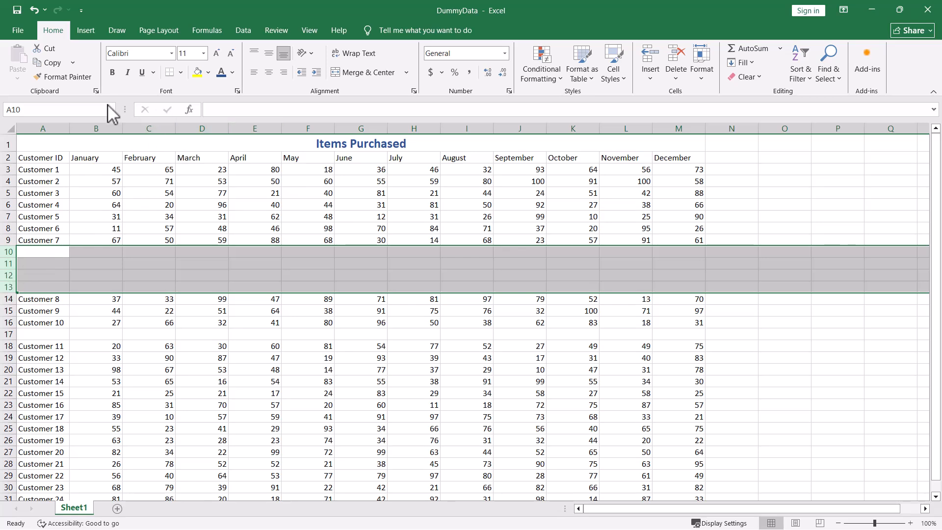
left_click(677, 76)
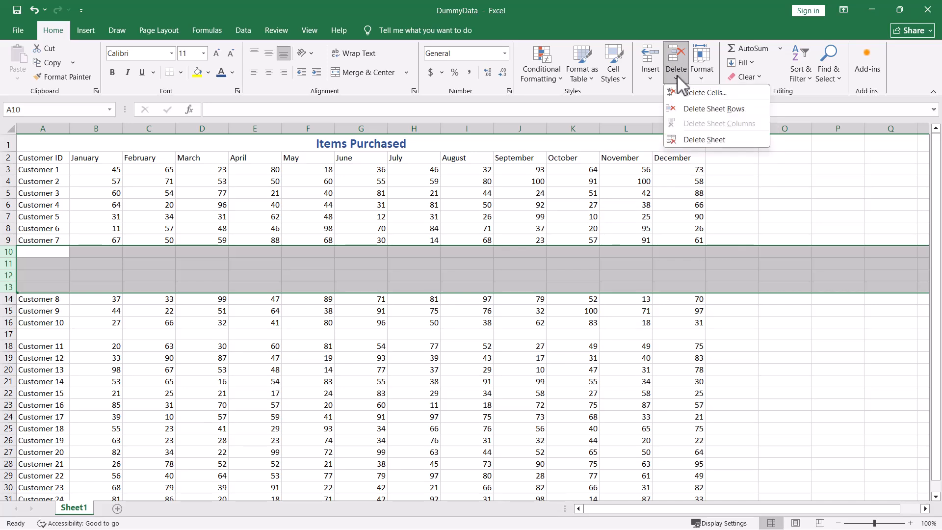
left_click(684, 112)
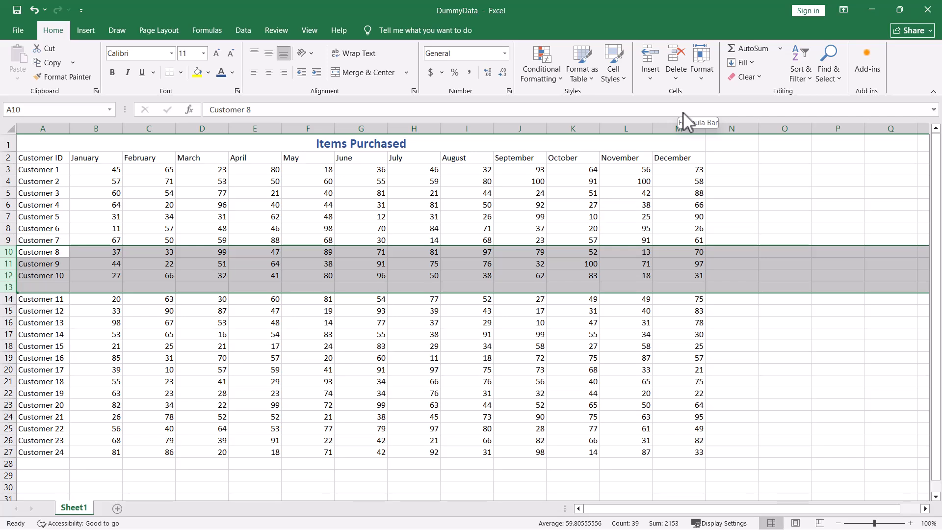
Delete the remaining blank row between Customer 10 and Customer 11.
left_click(47, 285)
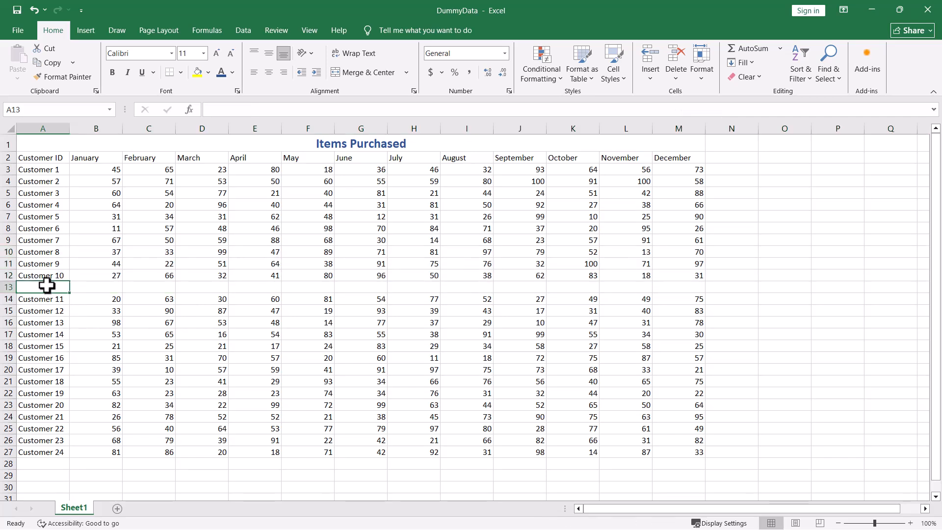
left_click_drag(5, 288, 12, 288)
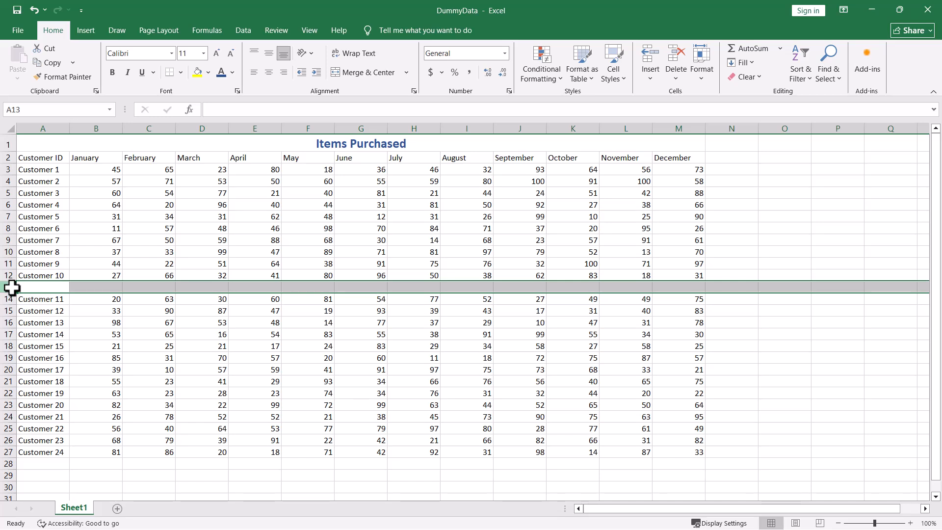
key("ctrl+minus")
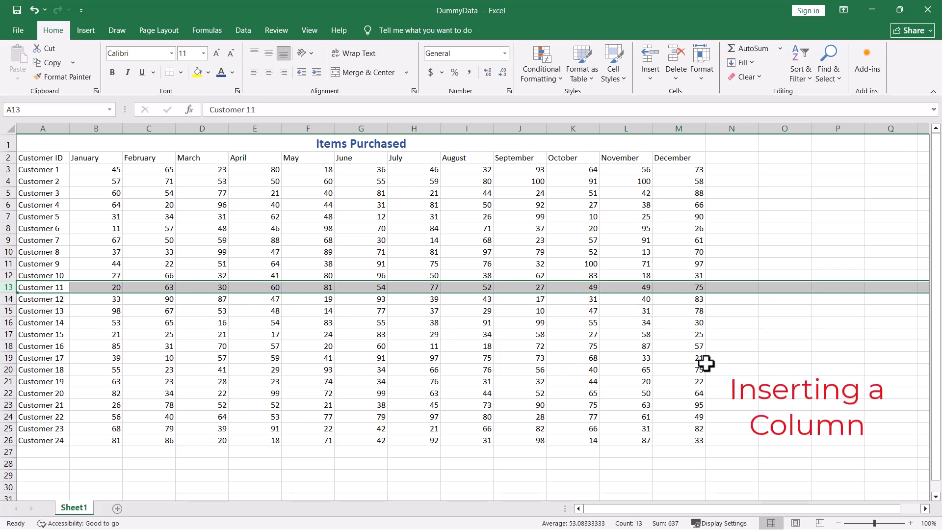
Insert one blank column each before the September, November and December columns.
right_click(525, 128)
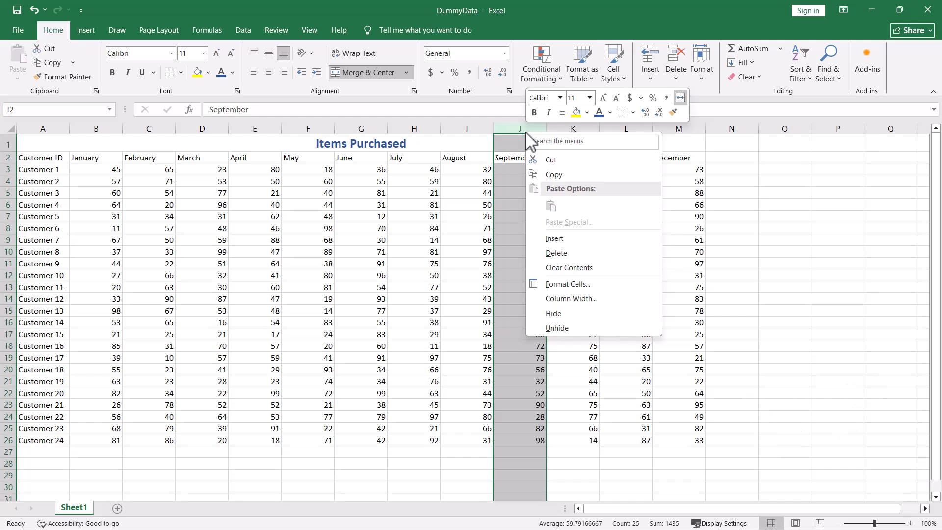
left_click(554, 238)
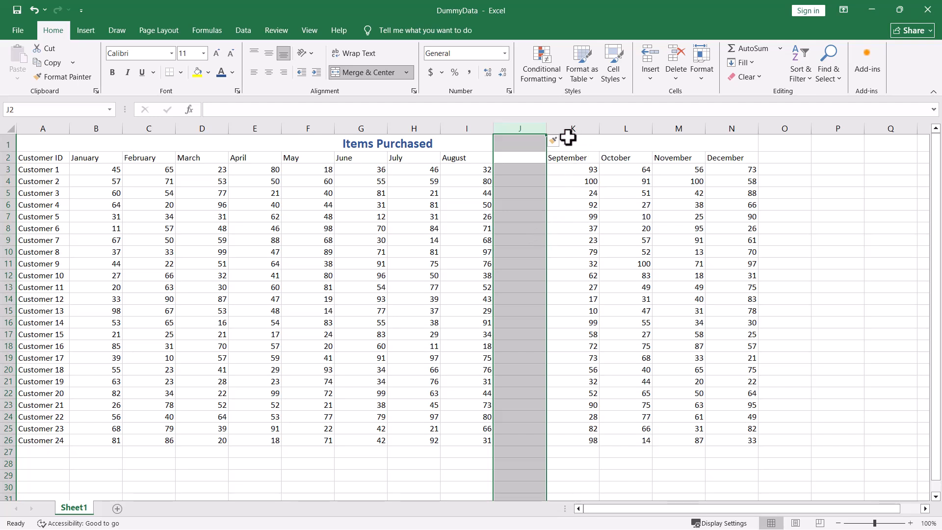
left_click(678, 126)
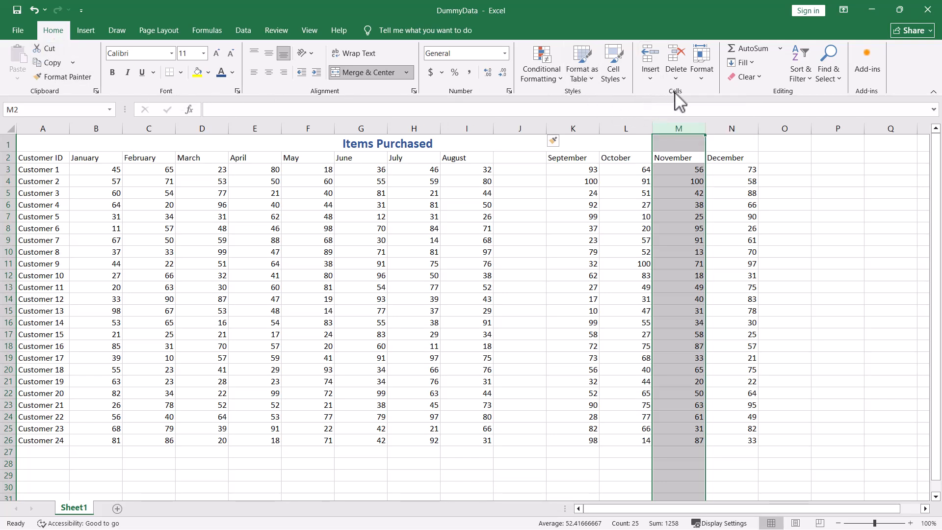
left_click(648, 80)
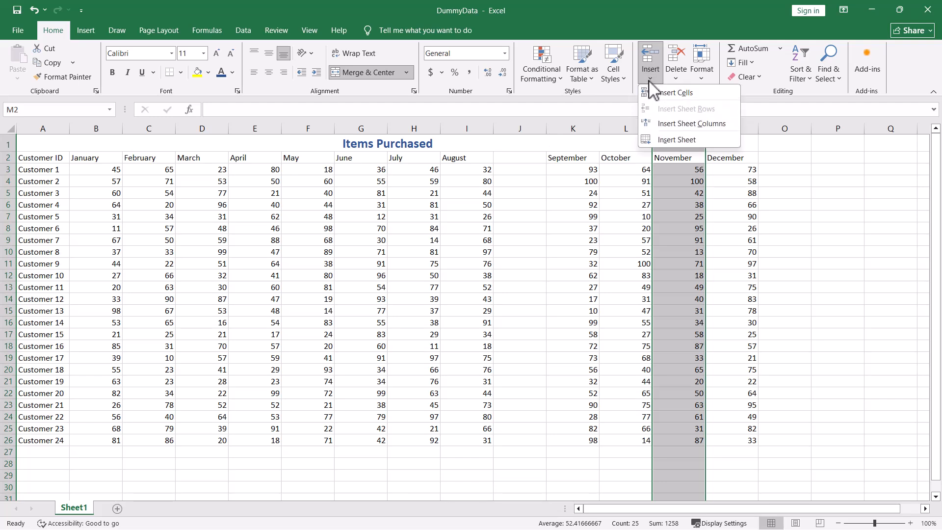
left_click(656, 126)
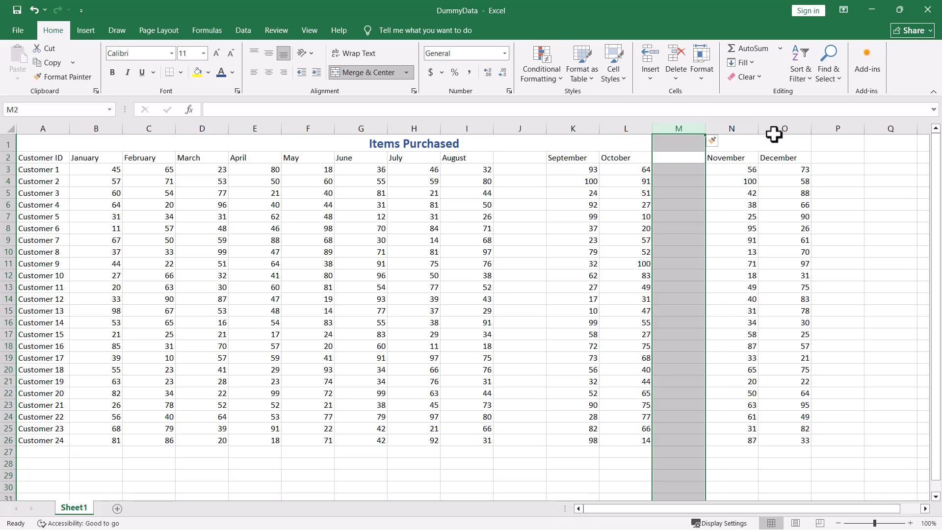
left_click(784, 124)
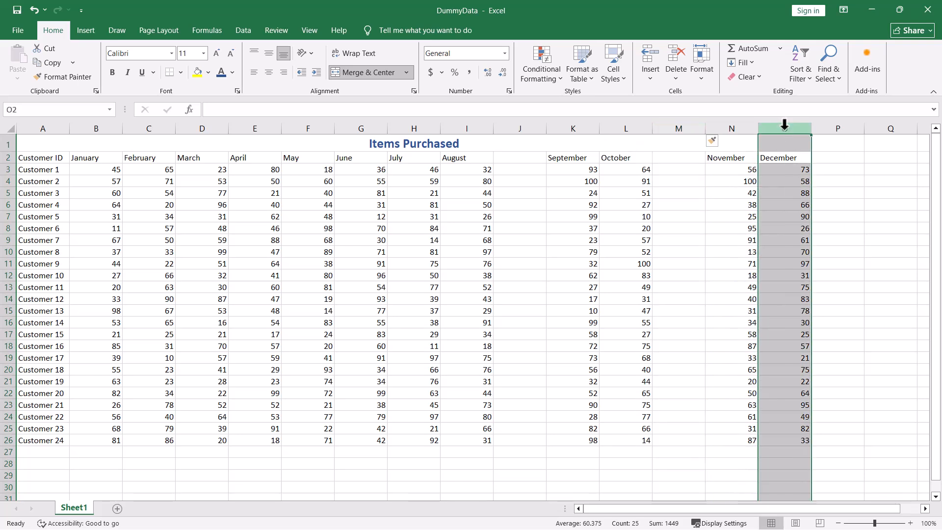
key("ctrl+shift+plus")
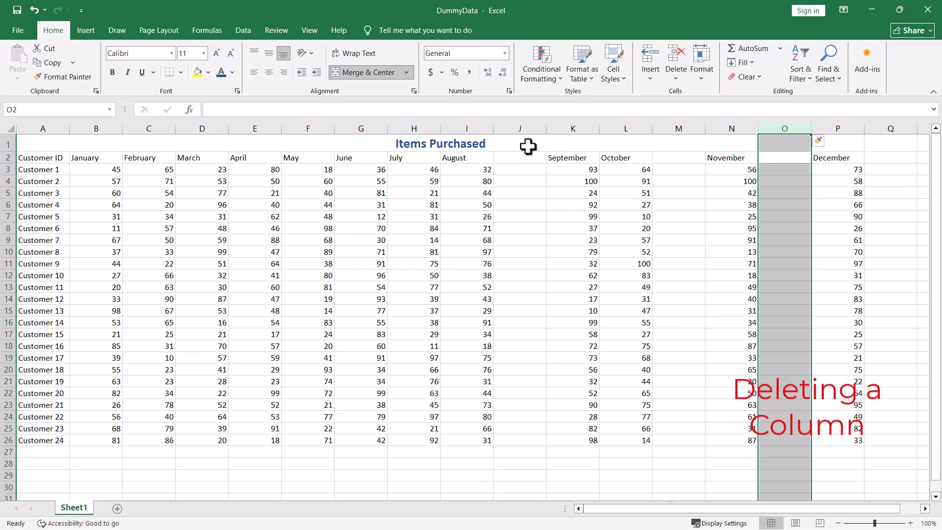
Delete the blank columns before September, November and December one at a time.
left_click(522, 128)
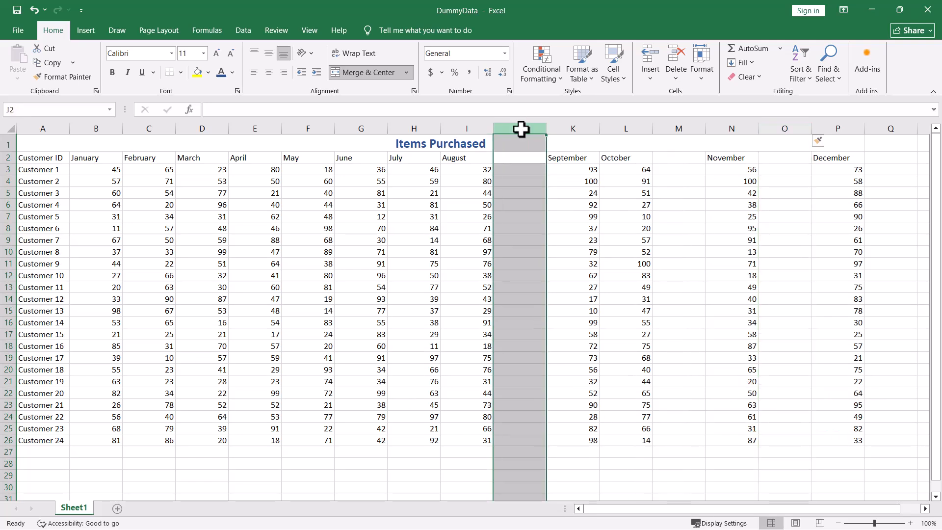
right_click(521, 129)
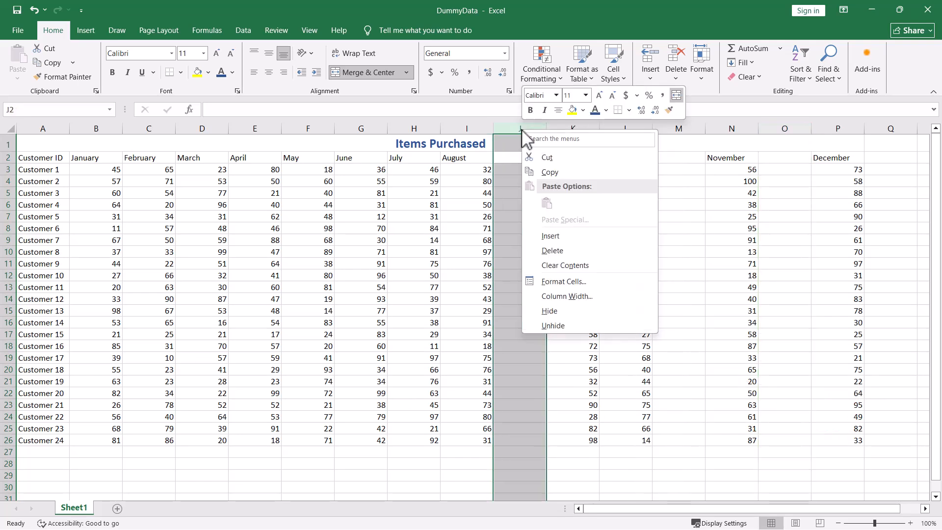
left_click(550, 251)
left_click(624, 126)
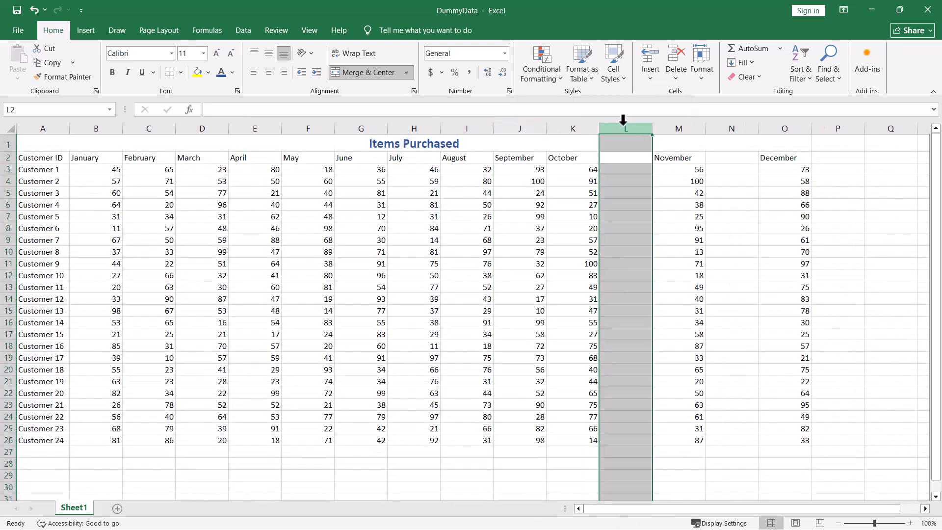
key("ctrl+minus")
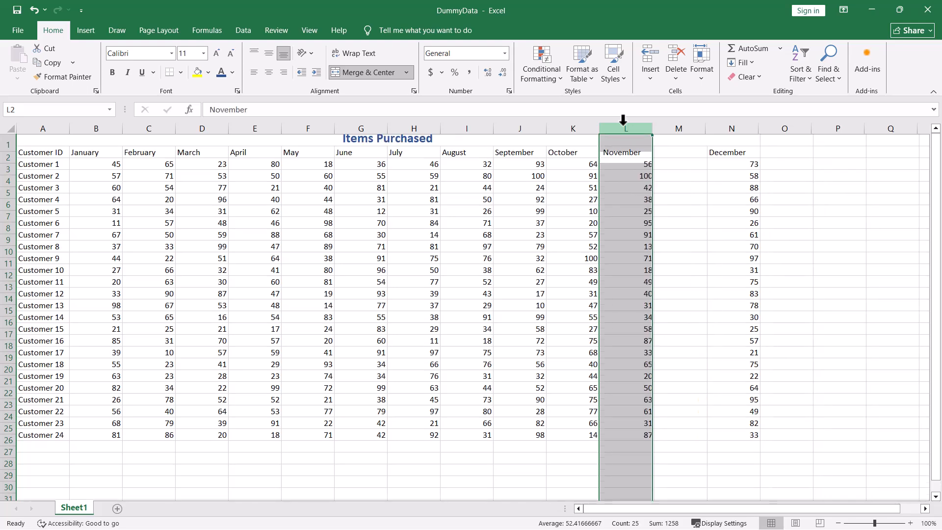
left_click(674, 128)
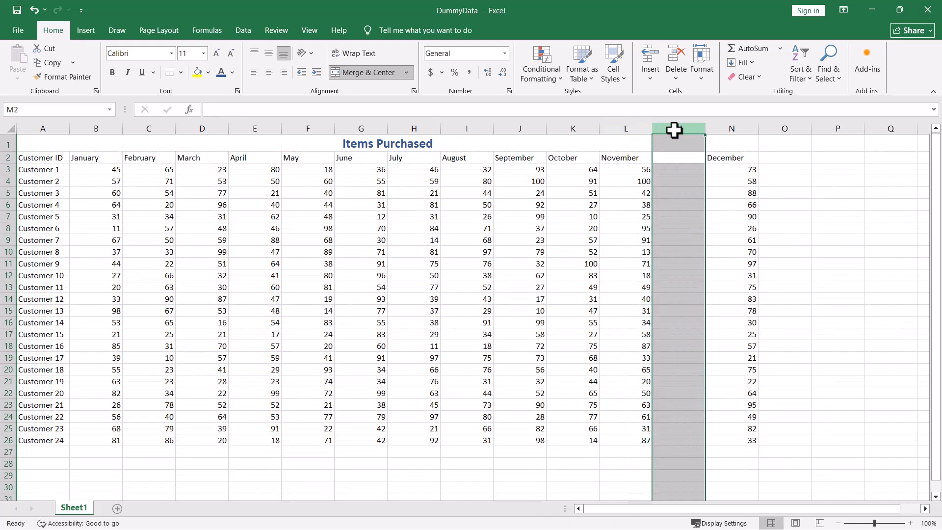
left_click(676, 77)
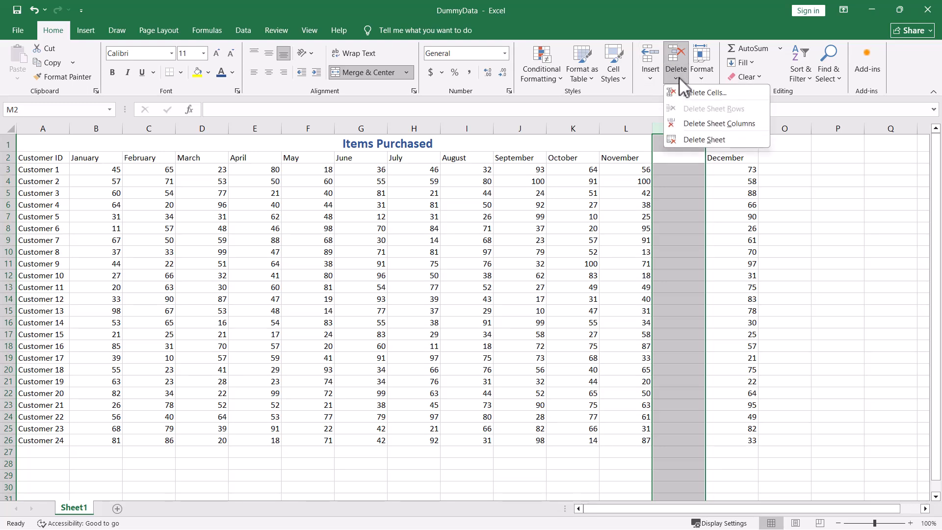
left_click(689, 125)
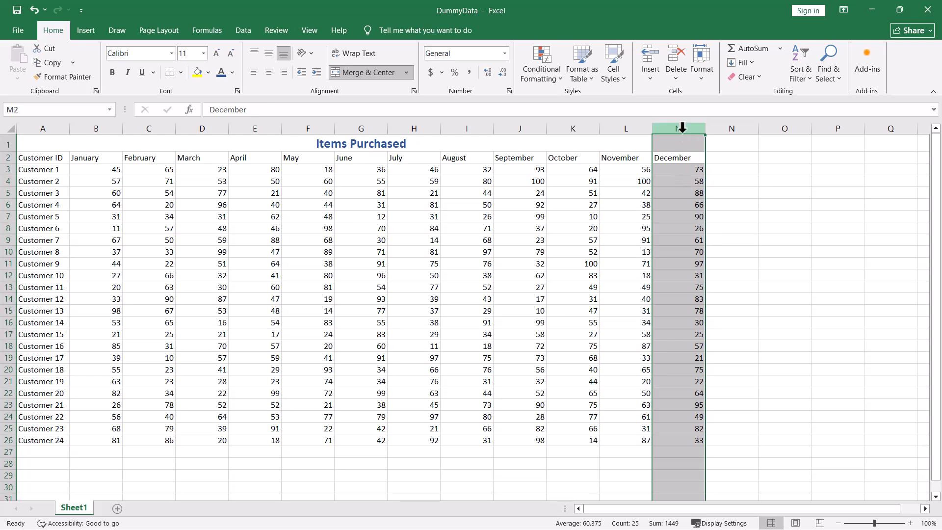
Insert a blank column before December and another blank column before August.
key("ctrl+shift+plus")
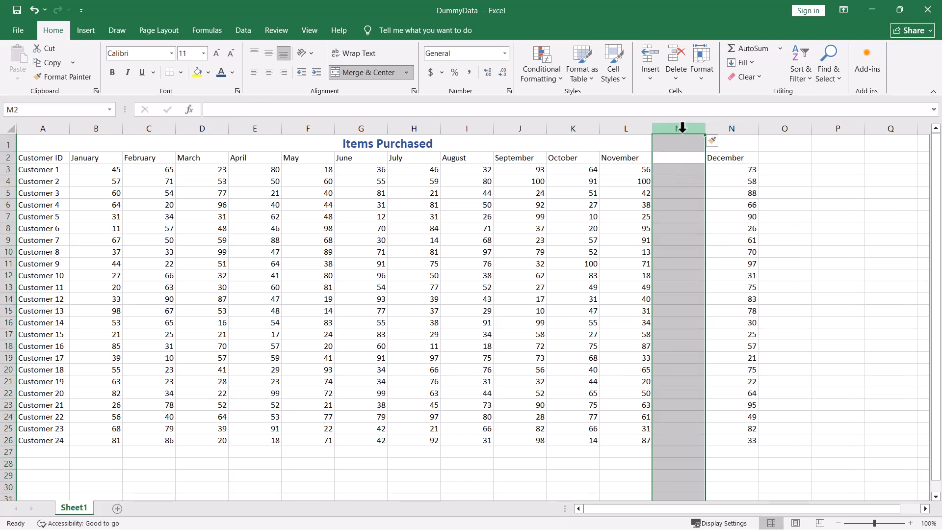
left_click(479, 128)
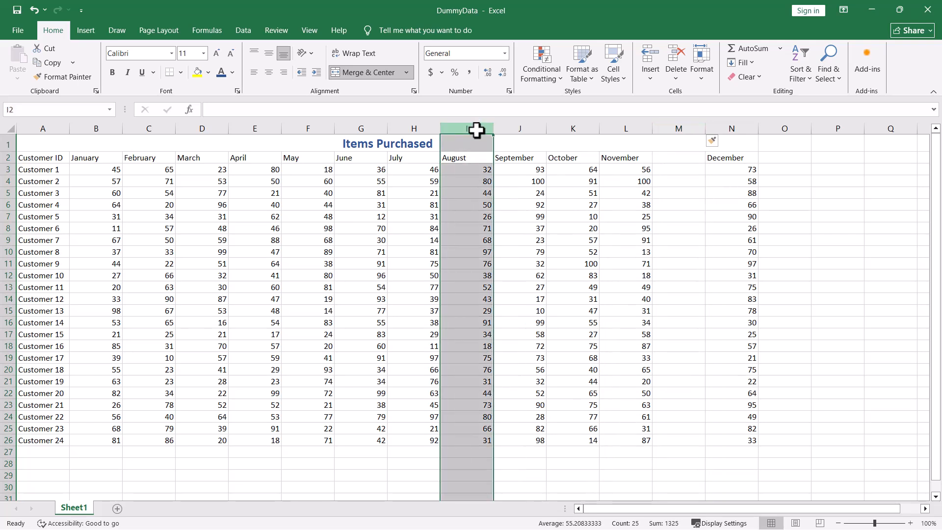
key("ctrl+shift+plus")
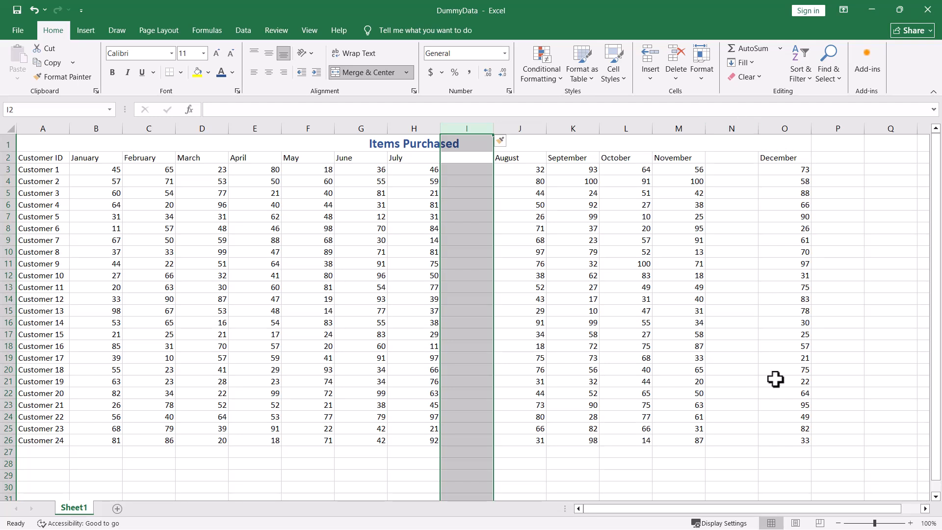
Delete the two non-adjacent blank columns before August and December together in a single operation.
left_click(744, 197)
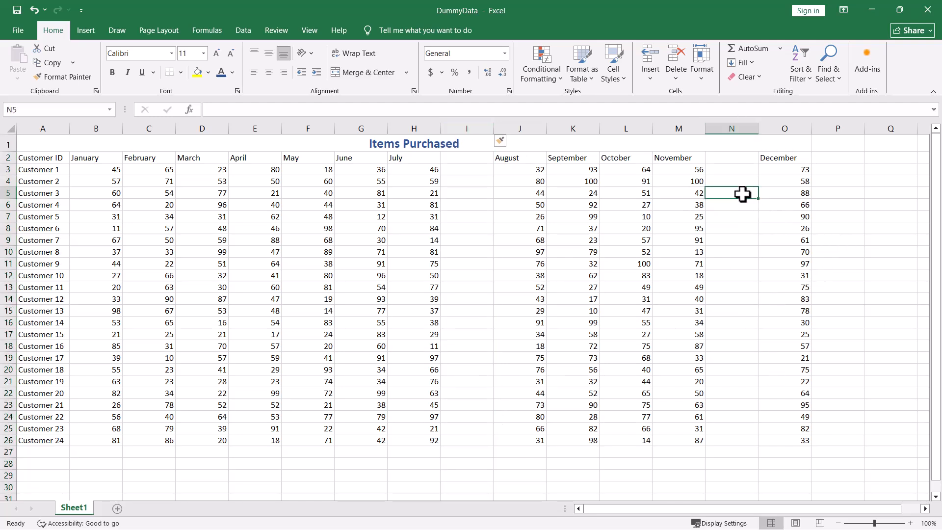
left_click(465, 126)
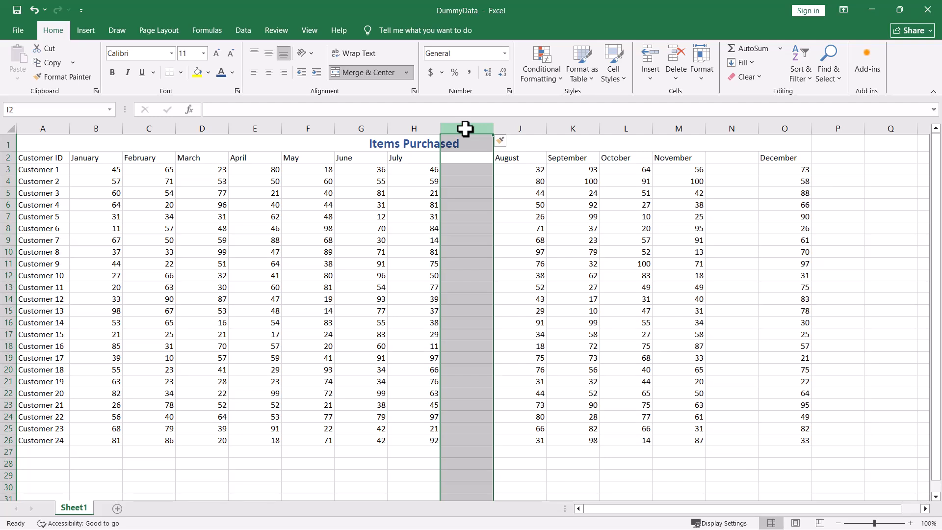
left_click(734, 128, "ctrl")
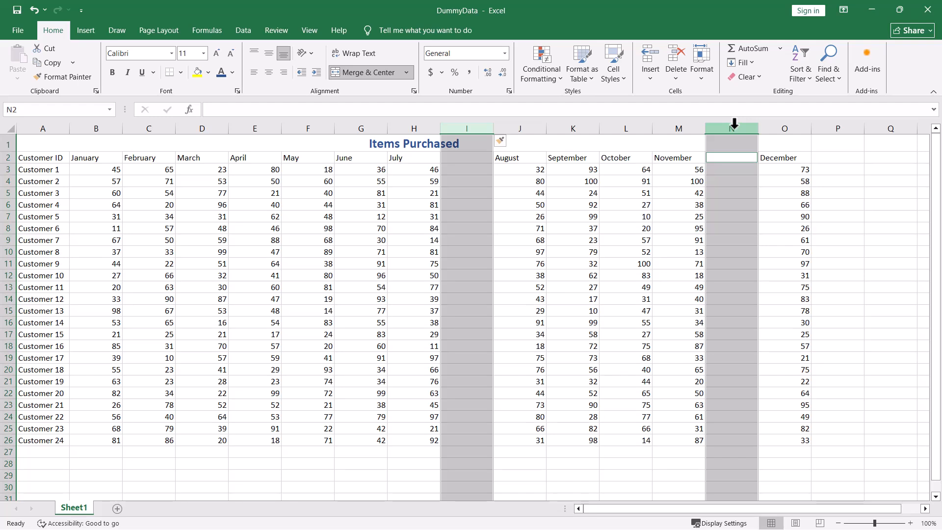
key("ctrl+minus")
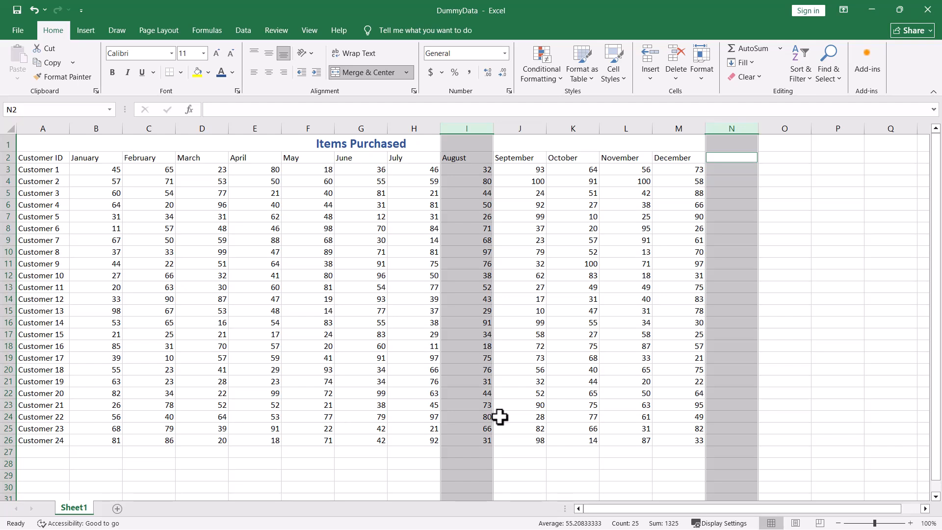
Narrow the November column until it is too small to display its numbers.
left_click(864, 275)
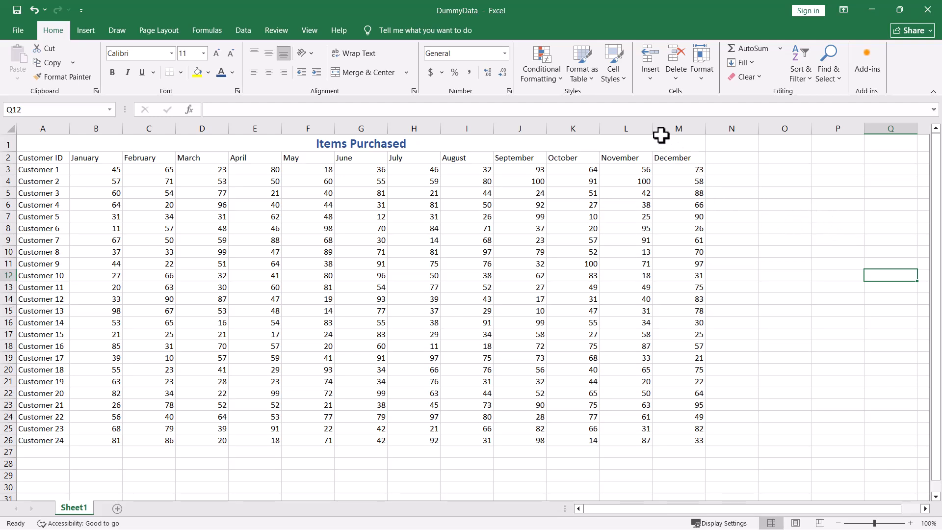
left_click_drag(652, 128, 621, 128)
left_click_drag(618, 129, 612, 129)
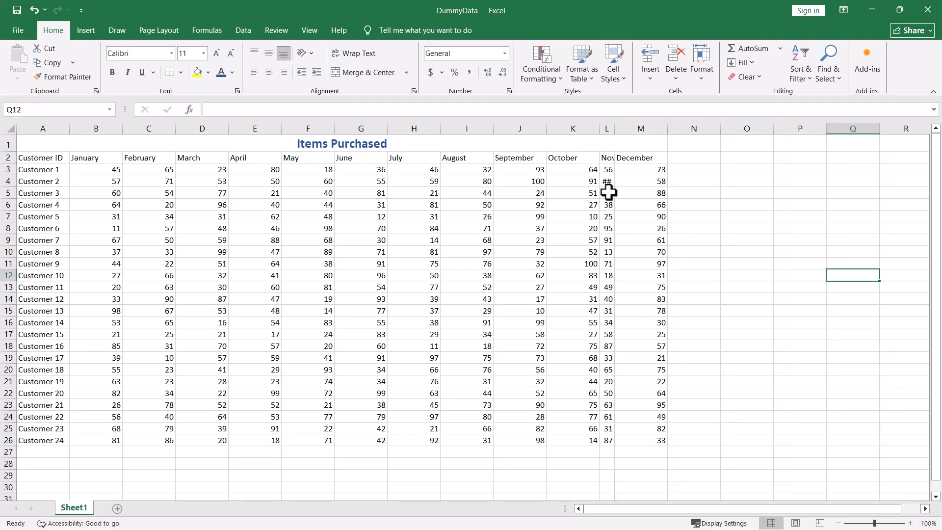
left_click_drag(612, 124, 606, 121)
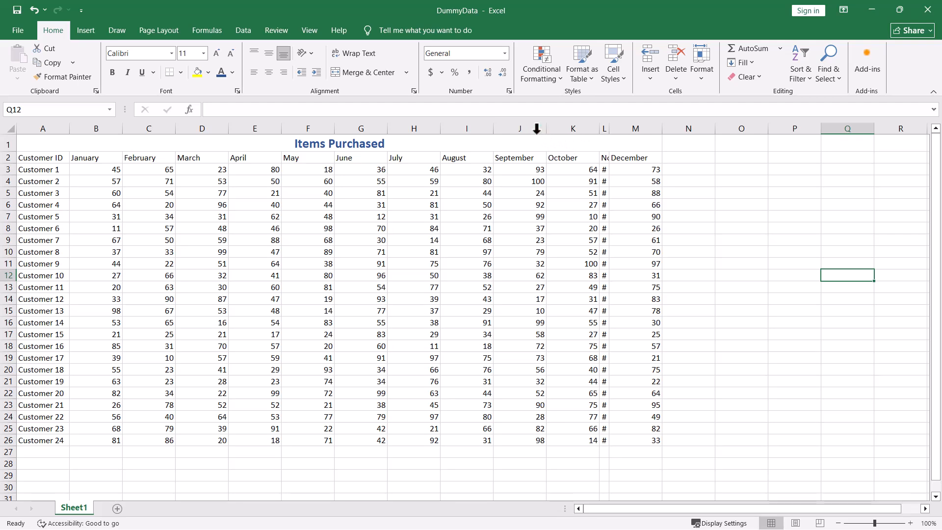
Widen the November column so that its header and all its numbers fit.
left_click(604, 129)
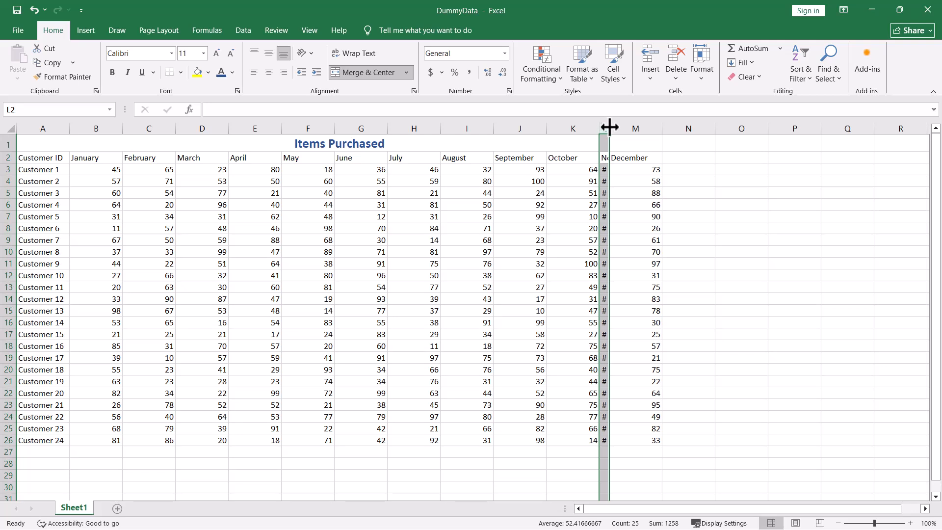
left_click_drag(609, 127, 648, 124)
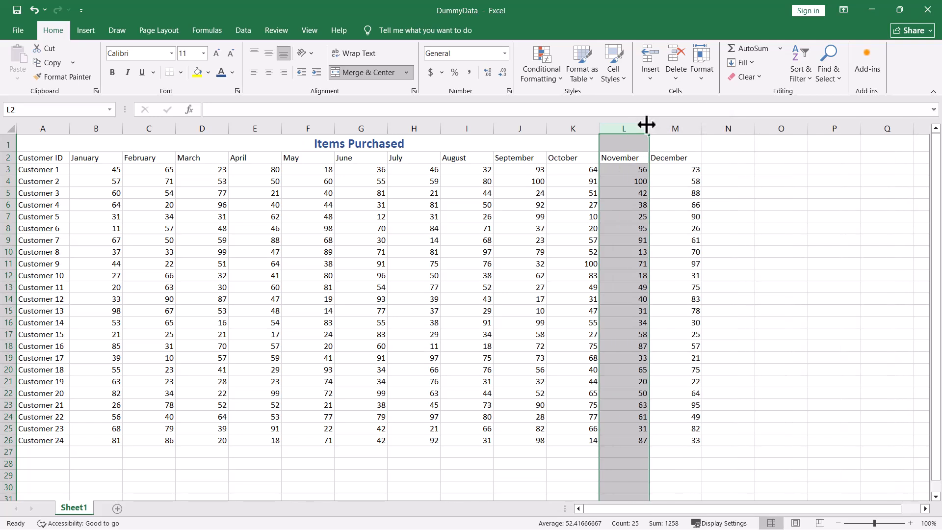
Shrink the November column until its numbers no longer fit, and auto-fit its width to the contents.
left_click_drag(647, 125, 607, 130)
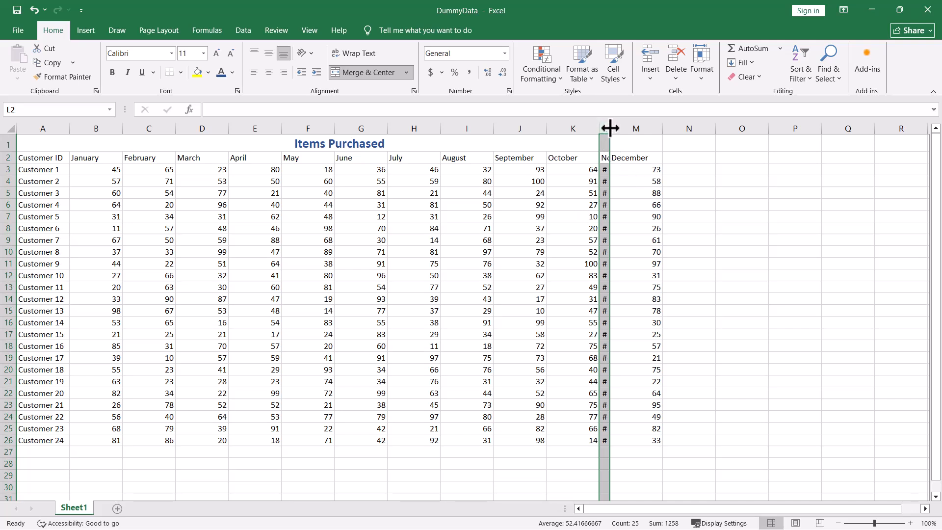
double_click(609, 128)
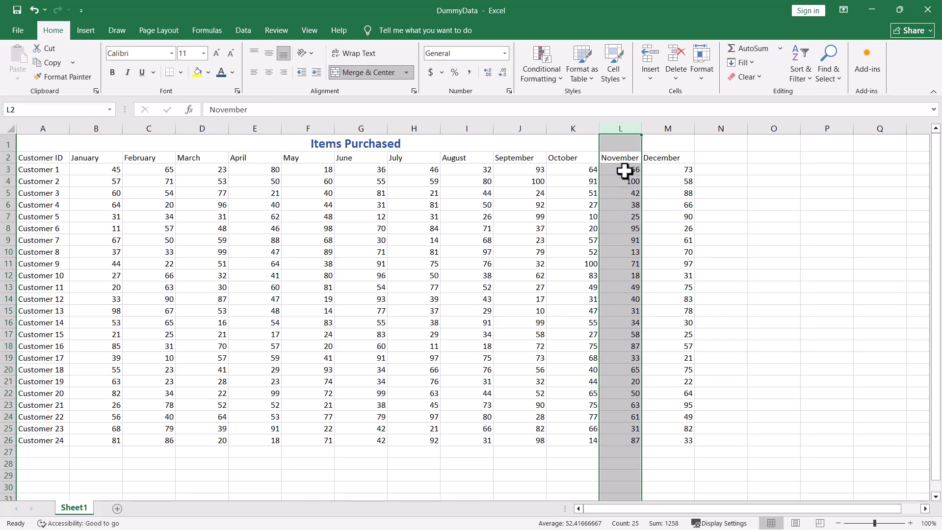
left_click(847, 201)
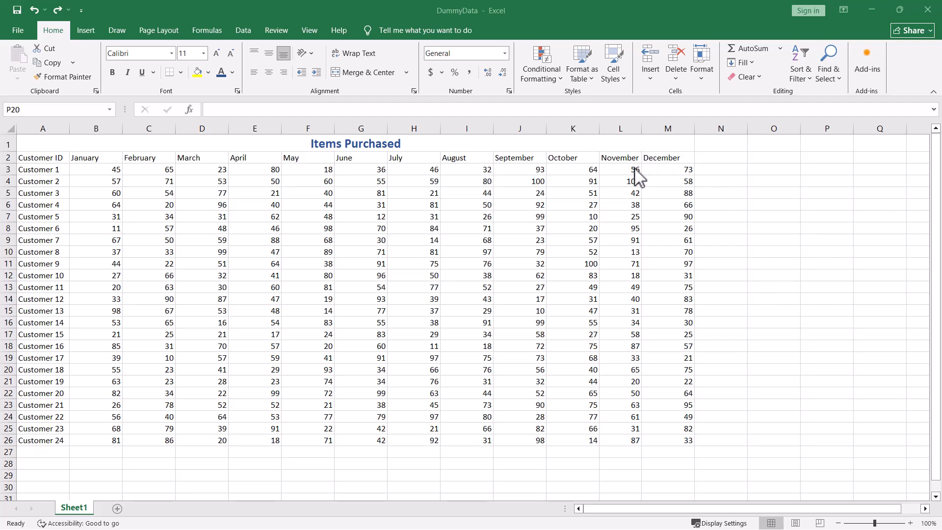
Set the November column's width to exactly 15.
left_click(620, 128)
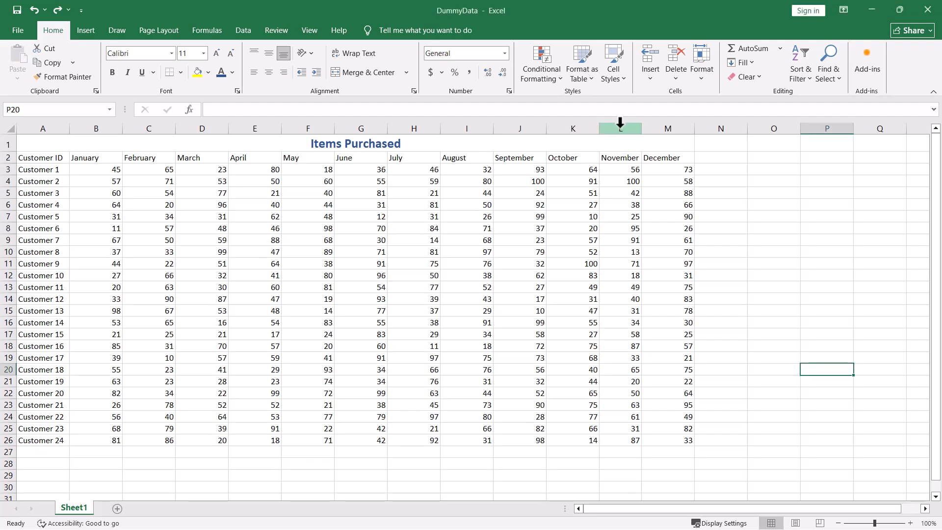
right_click(620, 123)
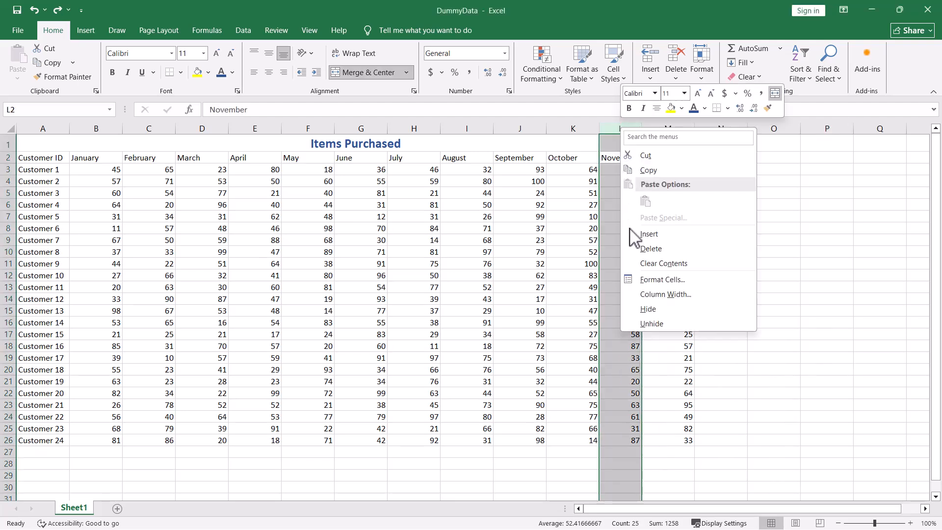
left_click(651, 297)
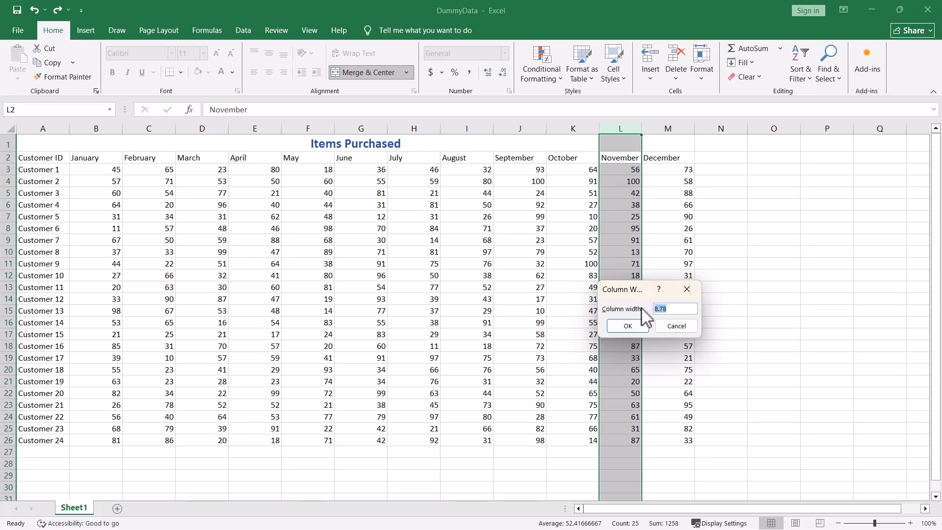
type("15")
key("Return")
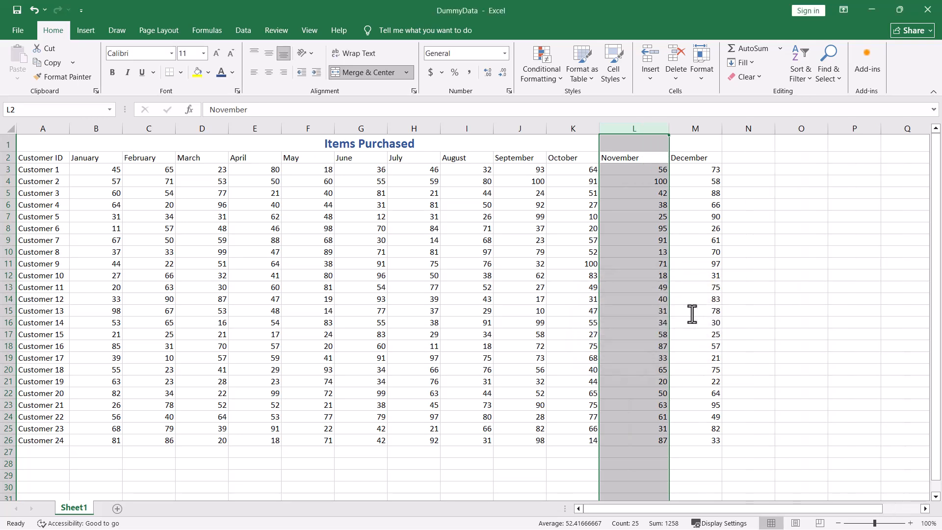
Set the November column's width to 8.78 and deselect the column.
right_click(632, 127)
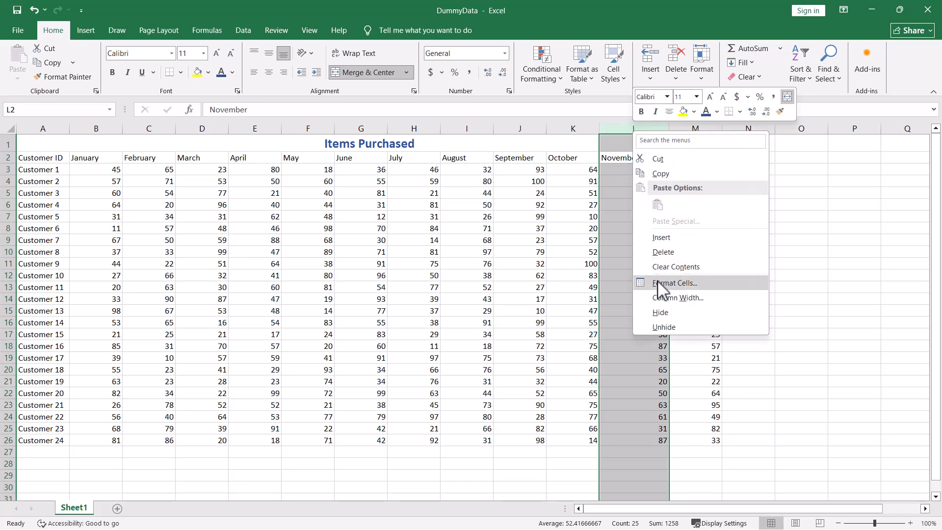
left_click(658, 300)
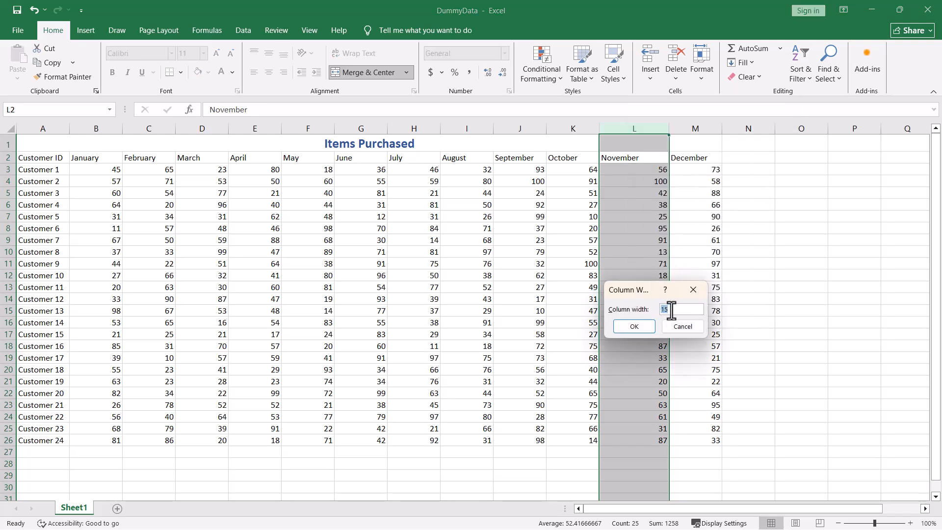
type("8.78")
left_click(632, 327)
left_click(845, 248)
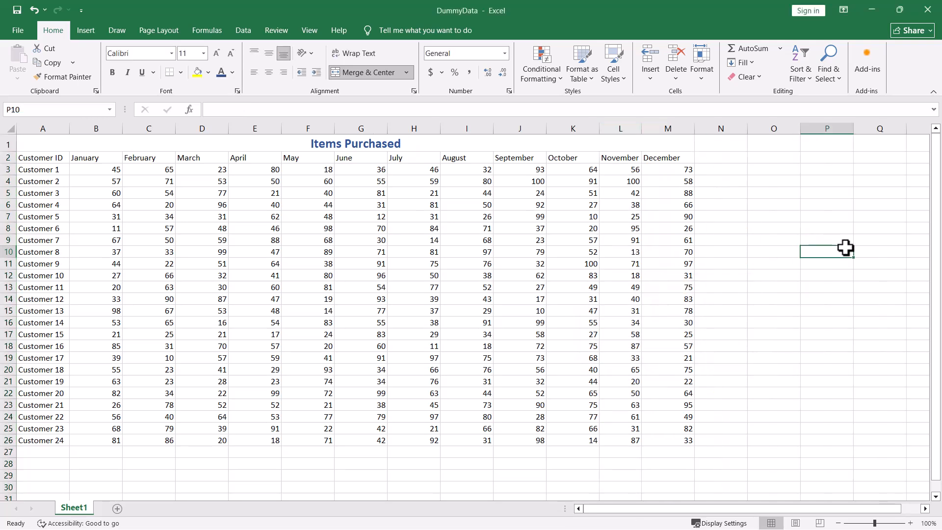
Set the height of row 7, the Customer 5 row, to 20.
left_click(8, 216)
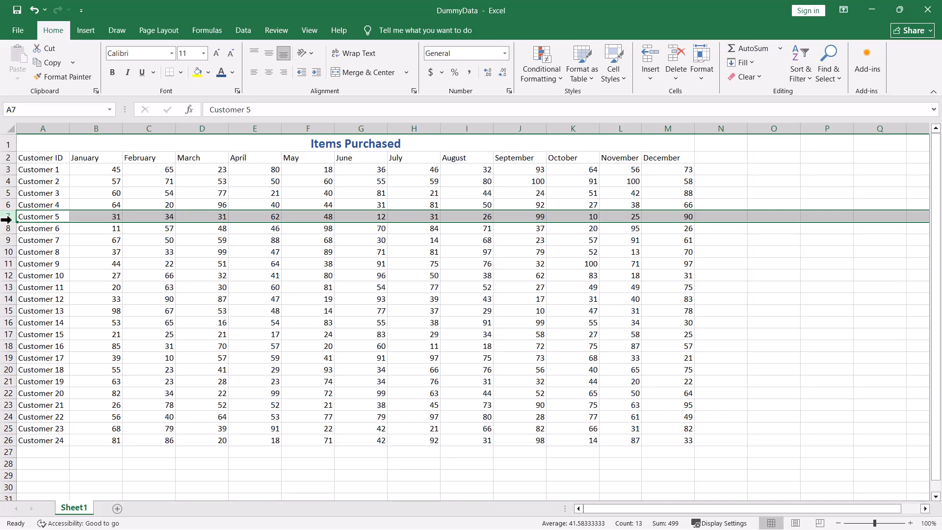
right_click(10, 221)
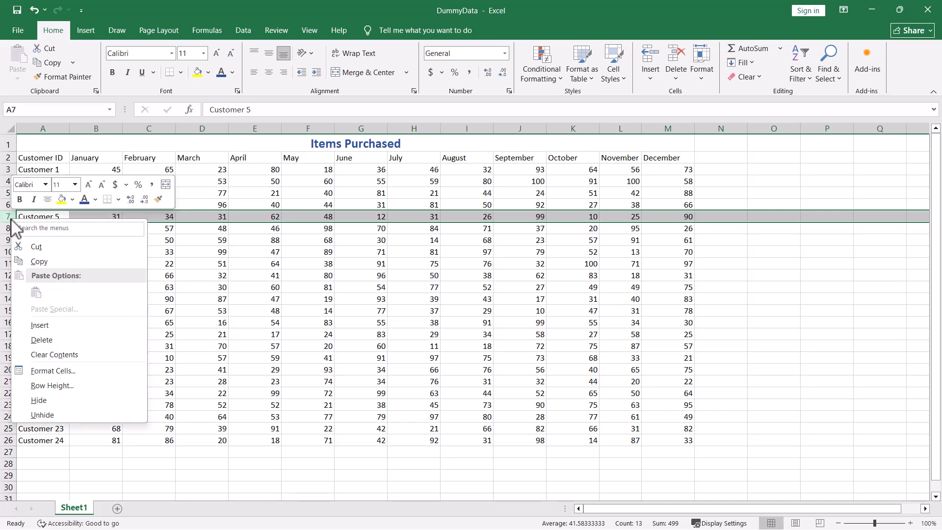
left_click(39, 386)
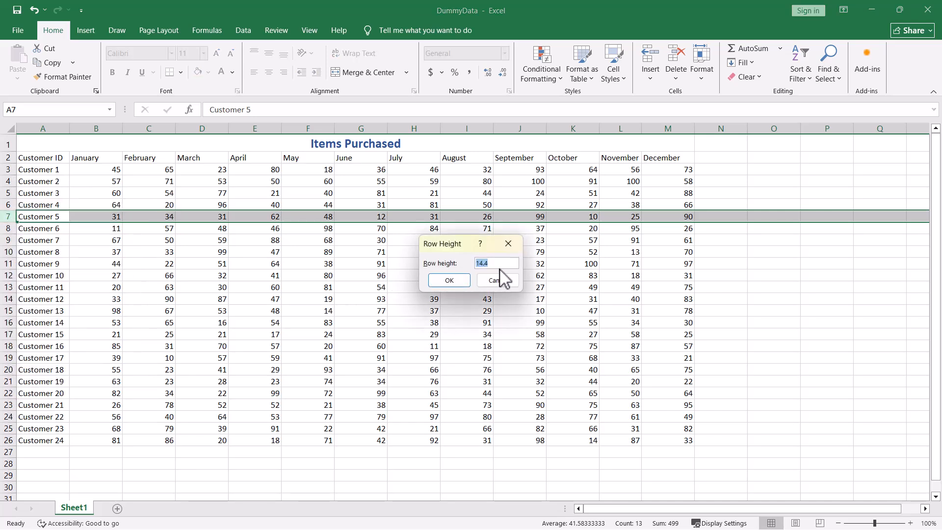
type("20")
key("Return")
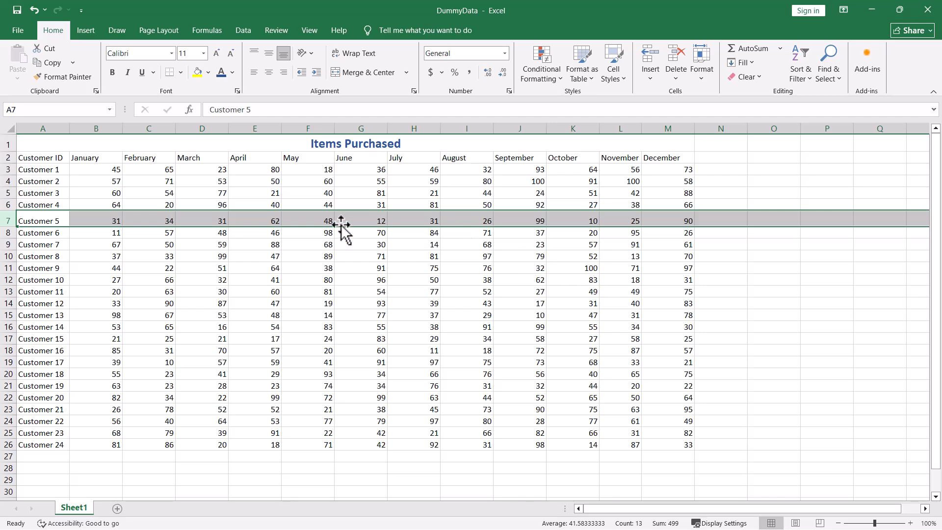
Set the height of row 7, the Customer 5 row, to 15 and deselect it.
right_click(10, 220)
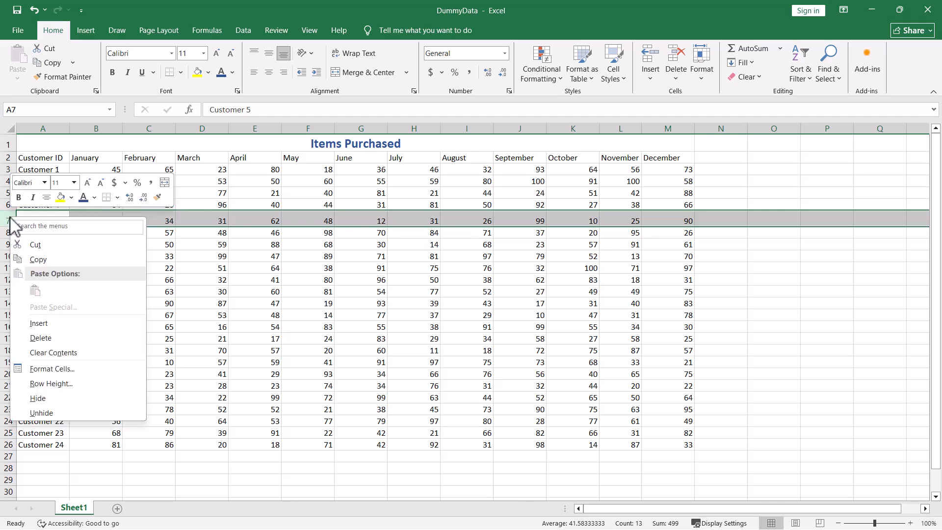
left_click(35, 384)
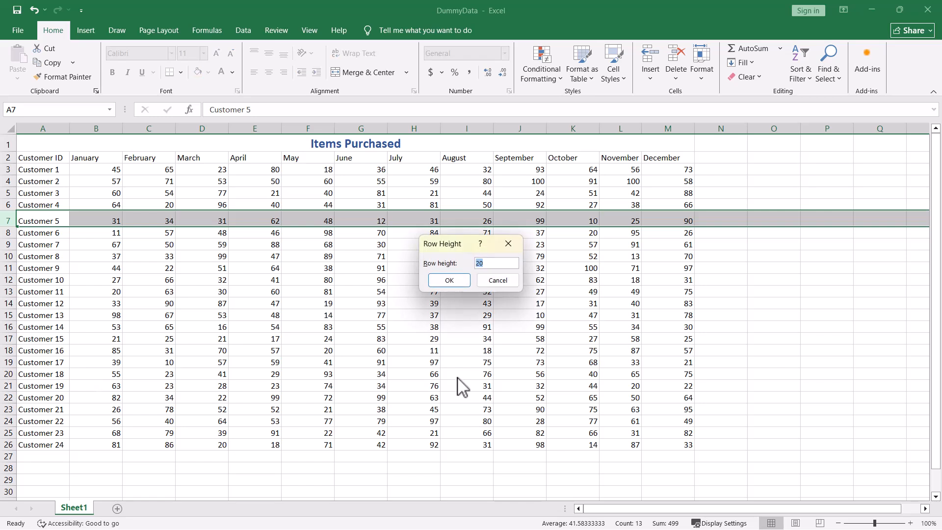
type("15")
key("Return")
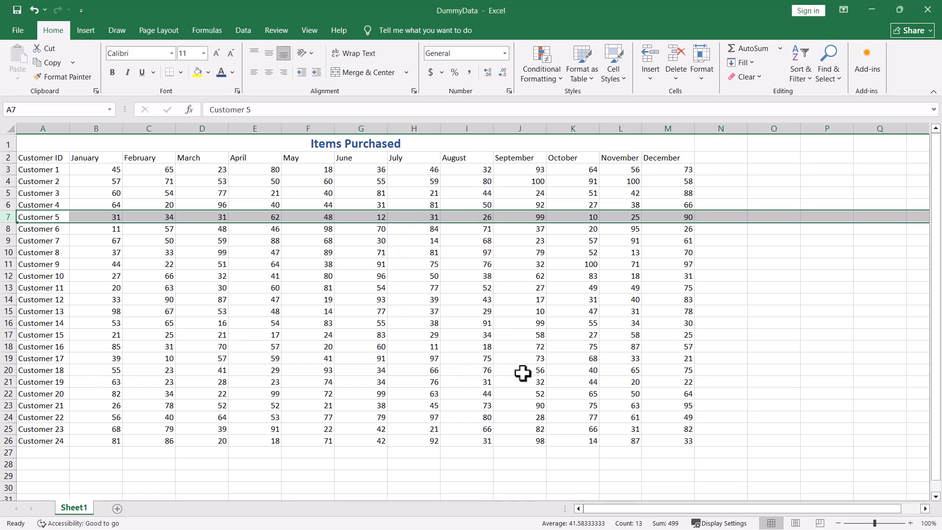
left_click(731, 301)
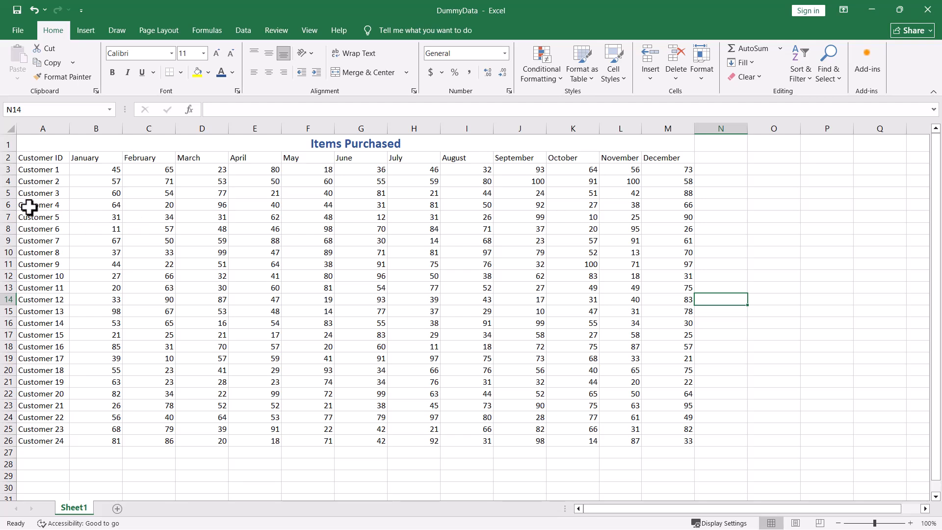
Set the height of rows 5 to 23, Customer 3 through Customer 21, to 25 in one operation.
left_click_drag(6, 193, 2, 402)
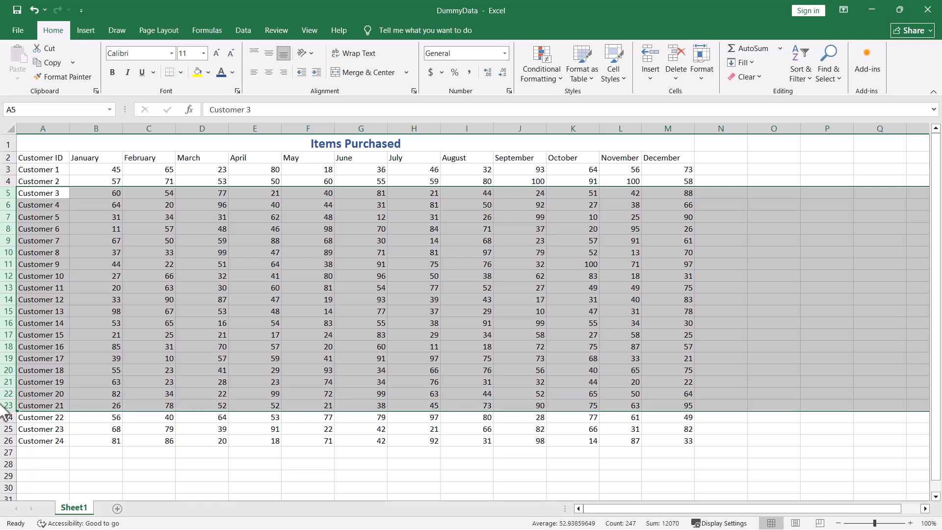
right_click(4, 254)
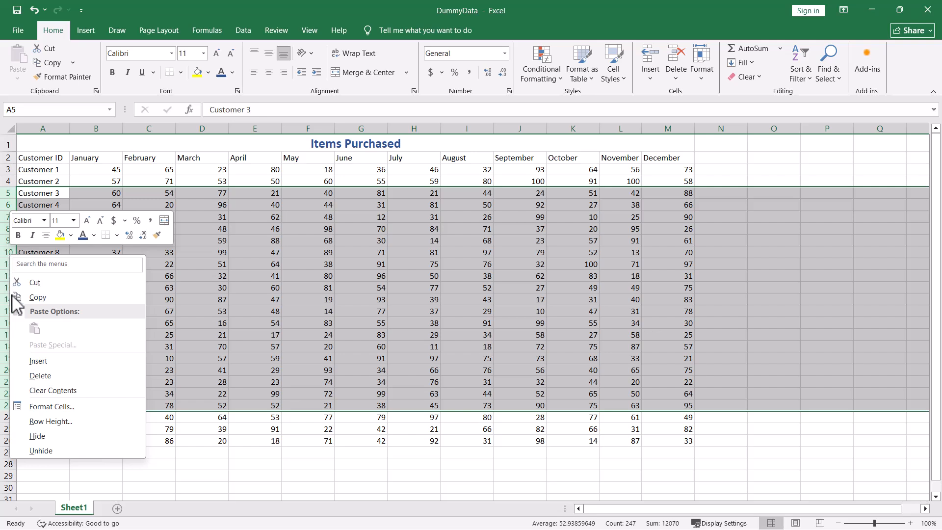
left_click(51, 421)
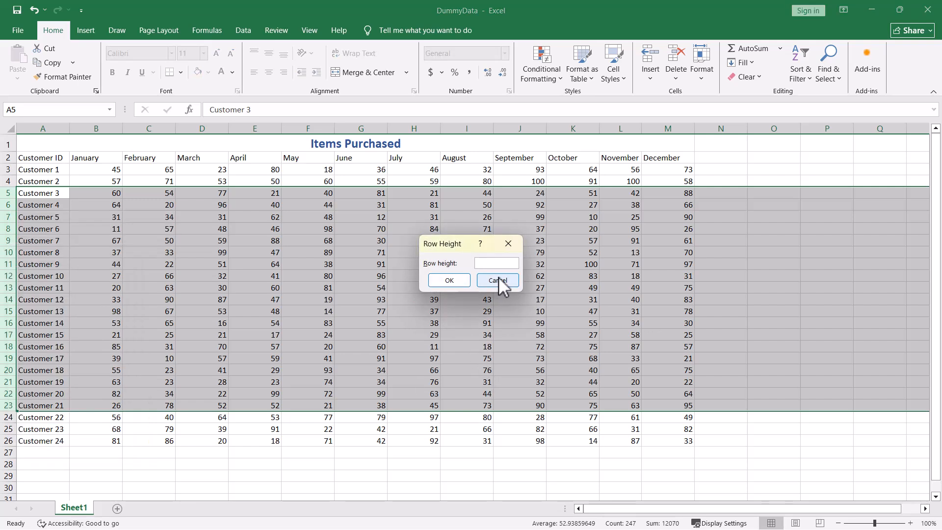
type("20")
key("BackSpace")
type("5")
key("Return")
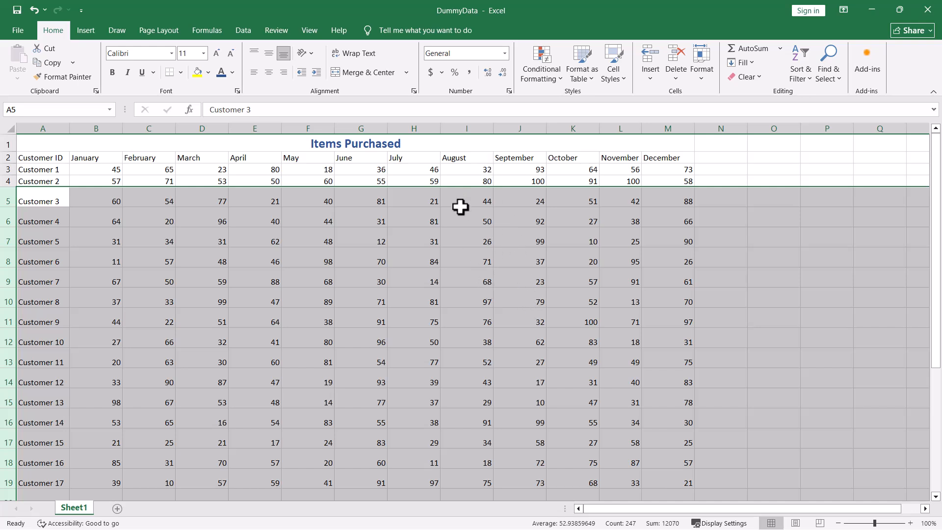
Undo the last three row height changes and deselect the rows.
key("ctrl+z")
key("ctrl+z")
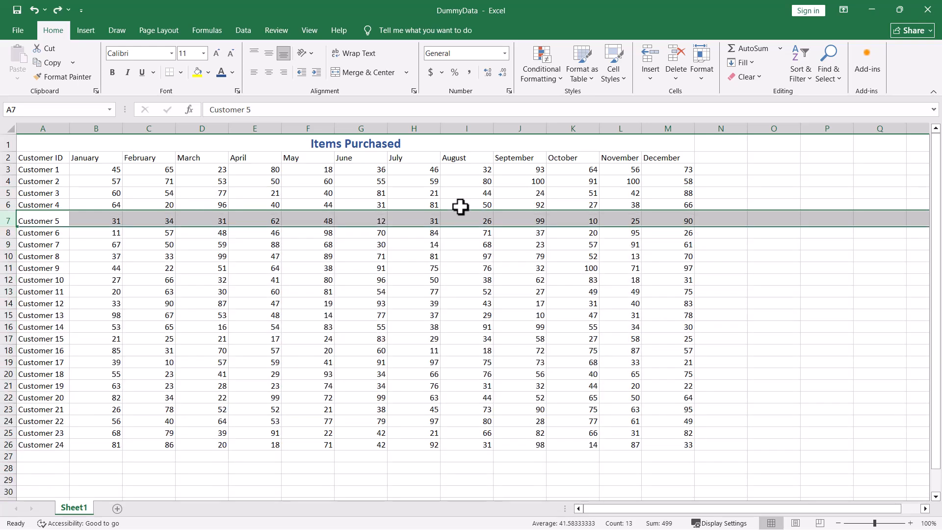
key("ctrl+z")
left_click(802, 280)
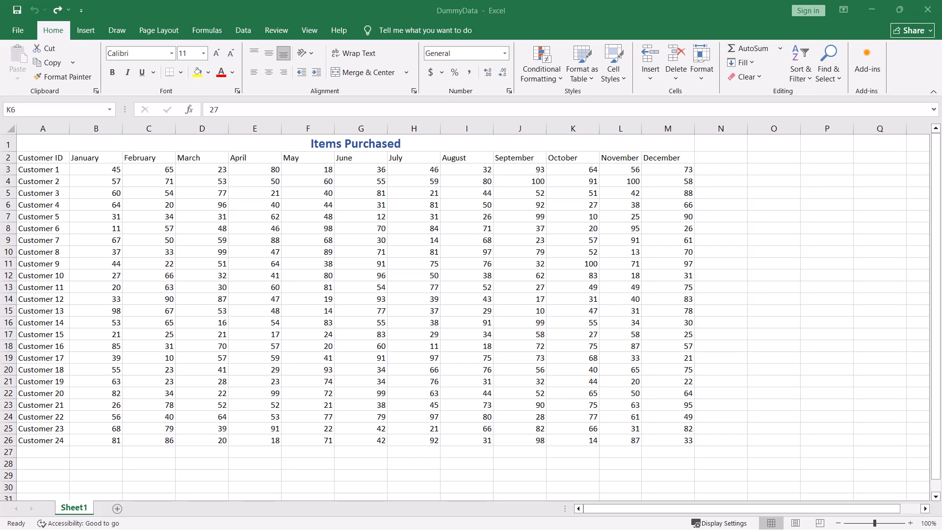
Insert a blank cell at Customer 4's October value in K6, shifting cells right, and select the shifted values in L6:N6.
left_click(578, 203)
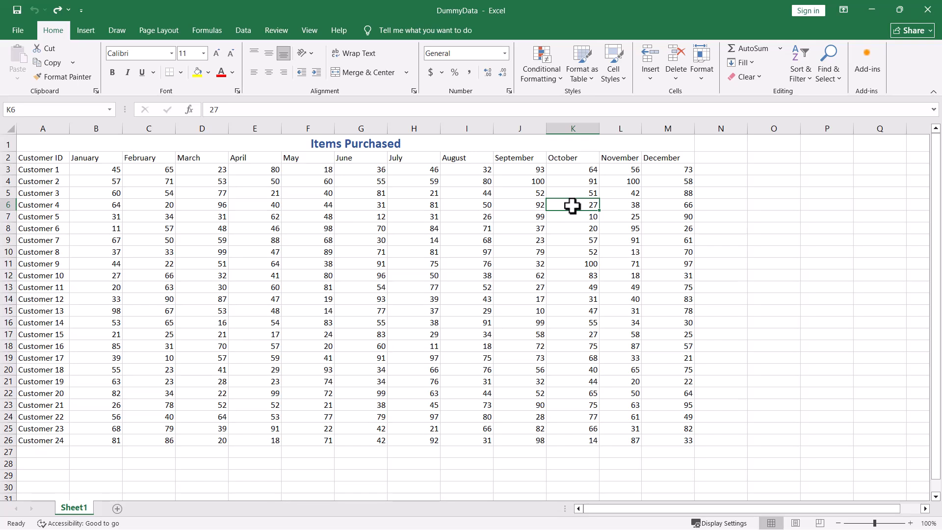
right_click(572, 206)
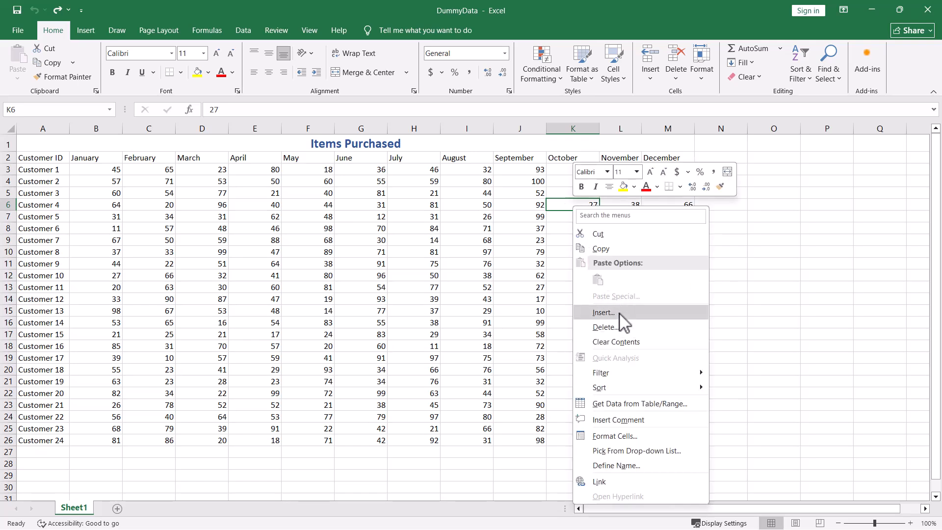
left_click(604, 313)
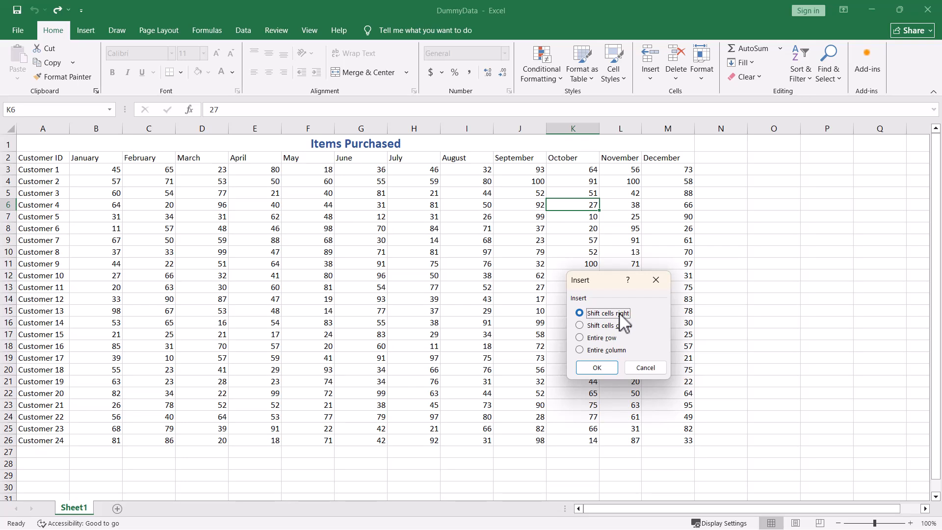
left_click(631, 326)
left_click(596, 369)
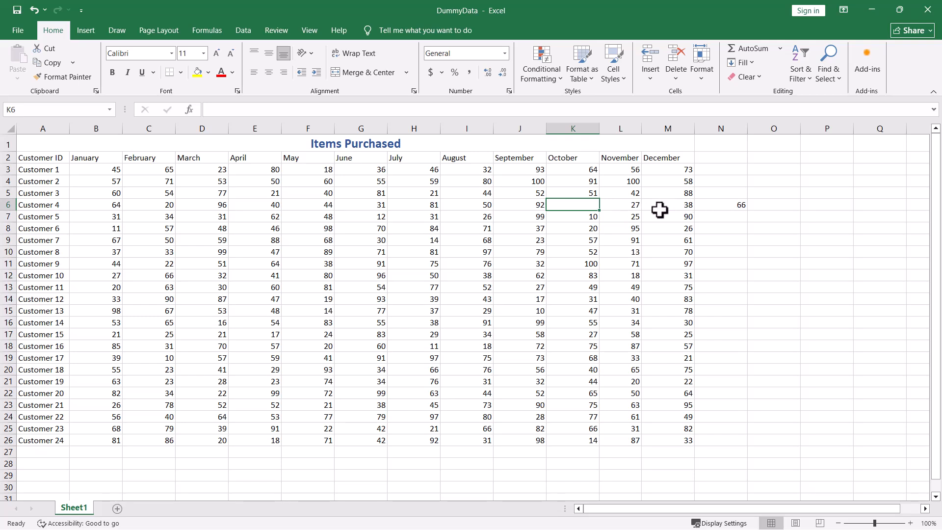
left_click_drag(629, 208, 731, 209)
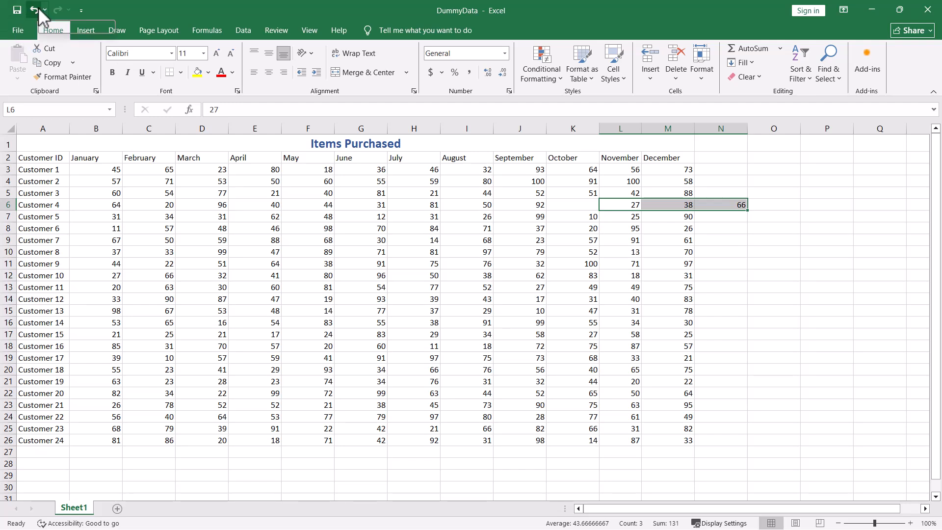
Undo the cell insertion, and clear and restore Customer 4's October value in K6.
left_click(40, 8)
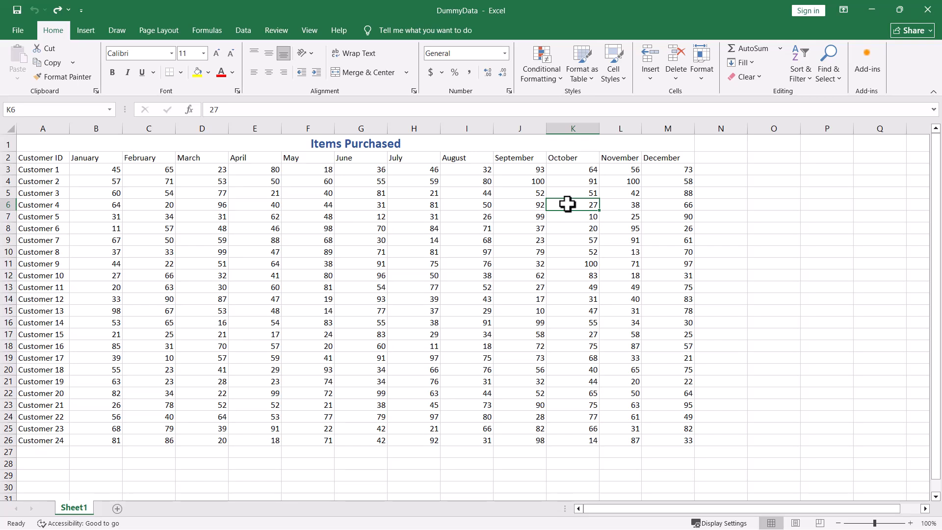
key("Delete")
key("ctrl+z")
right_click(567, 204)
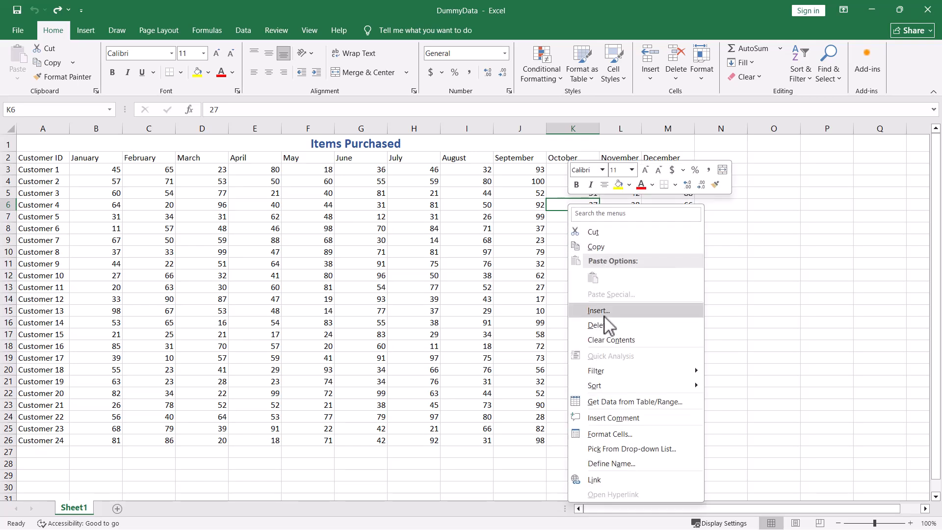
left_click(799, 278)
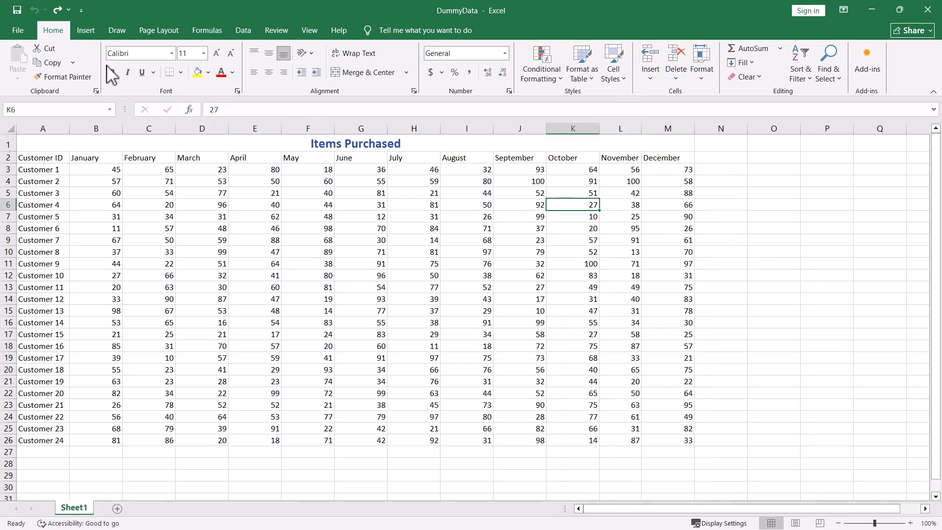
Insert a blank cell at Customer 4's October value in K6, shifting the cells below it down.
left_click(651, 79)
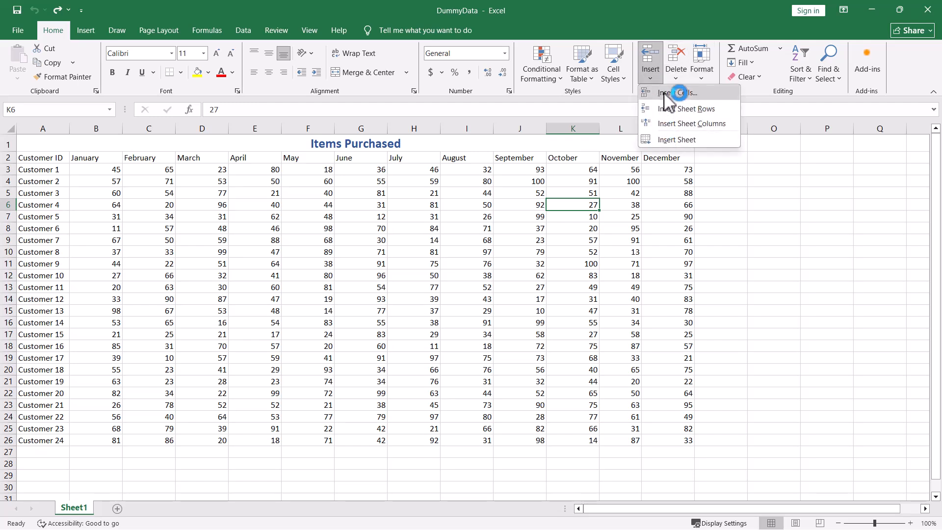
left_click(664, 93)
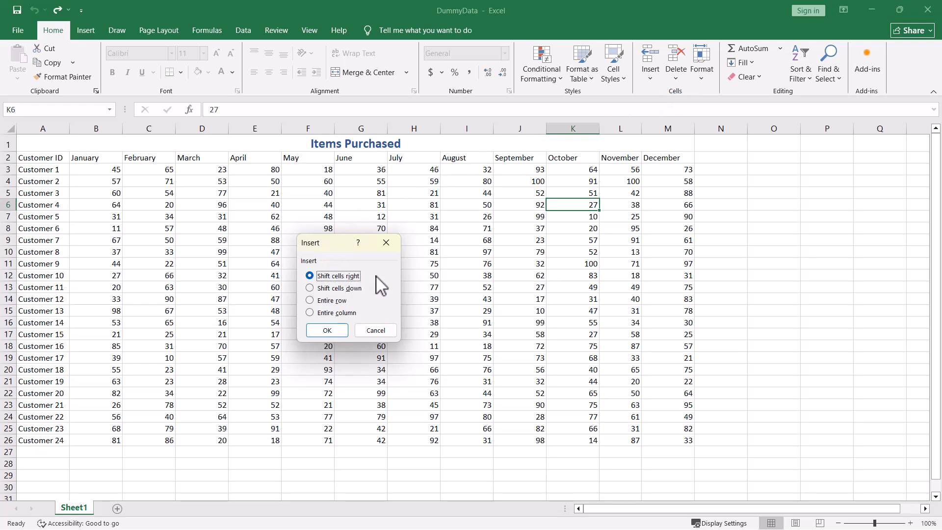
left_click(311, 288)
left_click(324, 329)
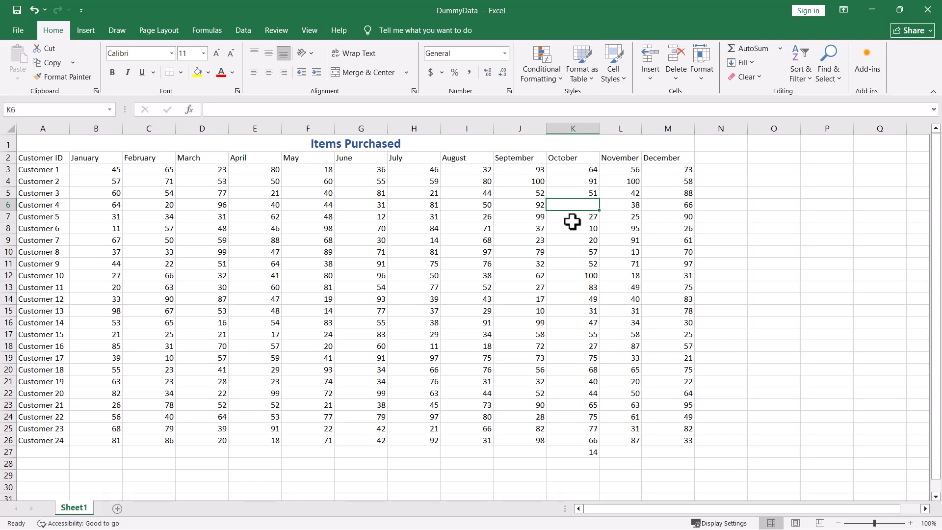
Undo the cell insertion at Customer 4's October value in K6.
key("ctrl+z")
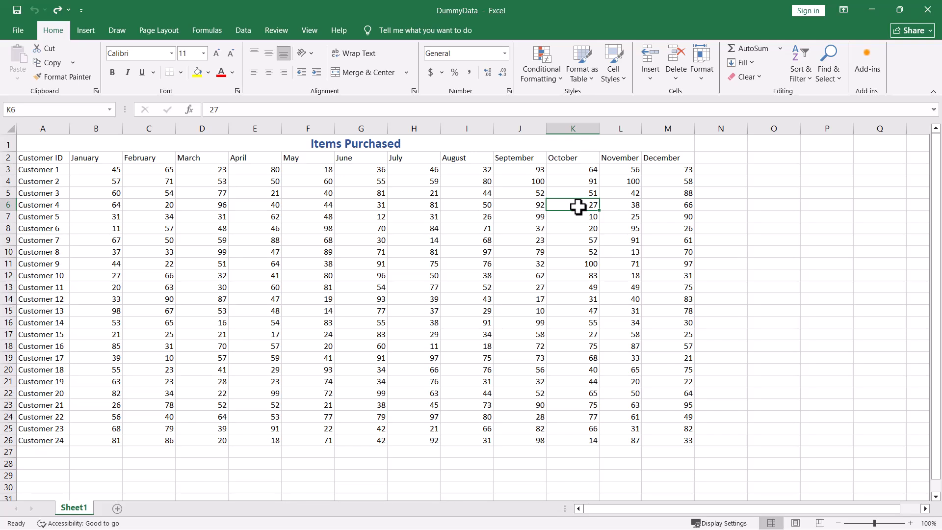
right_click(578, 208)
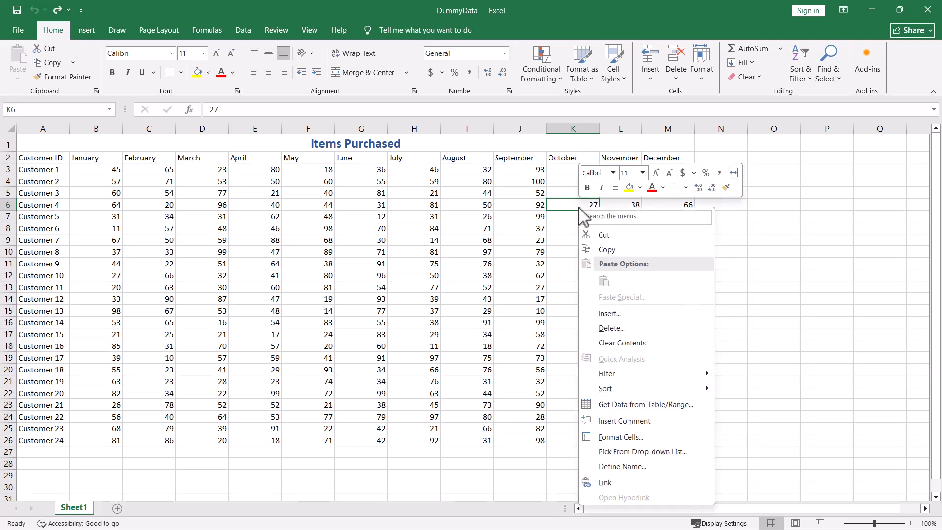
left_click(839, 166)
left_click(648, 82)
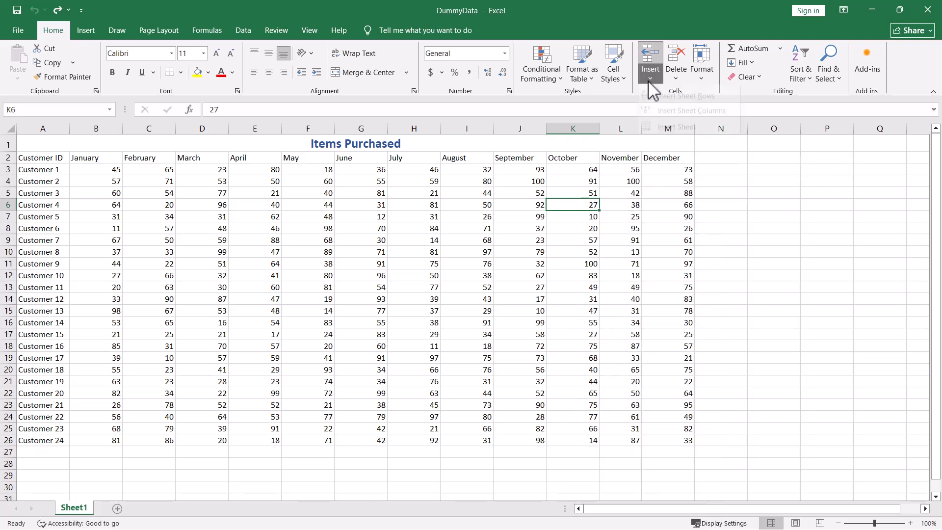
left_click(815, 177)
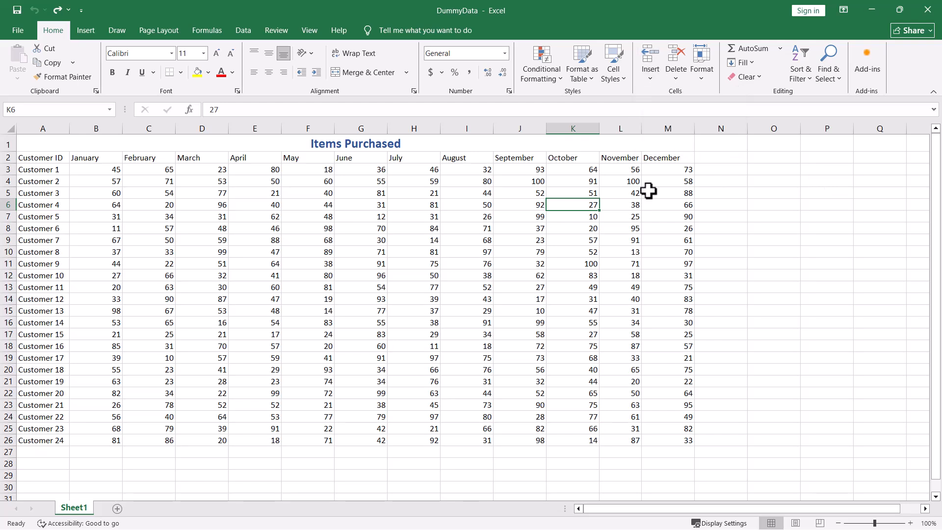
Delete the cell holding Customer 4's October value in K6, shifting the remaining cells left.
right_click(573, 206)
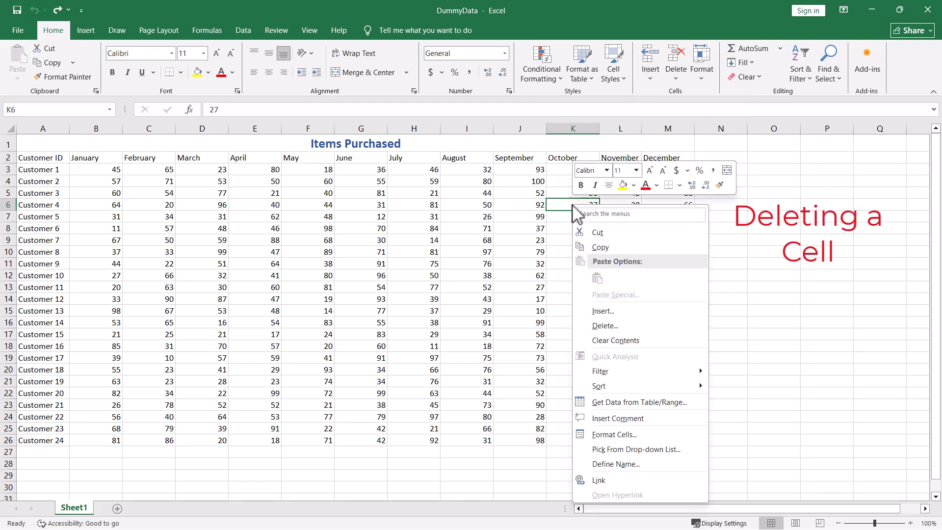
left_click(597, 327)
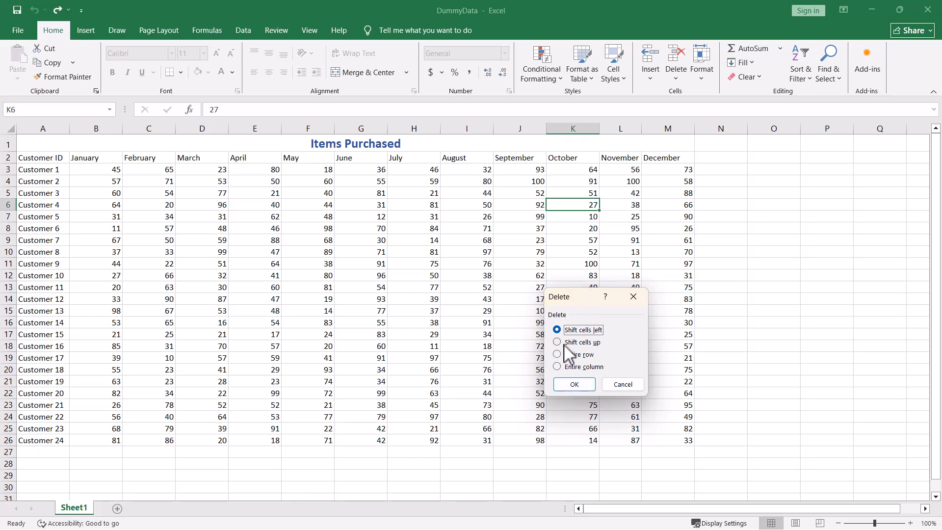
left_click(574, 380)
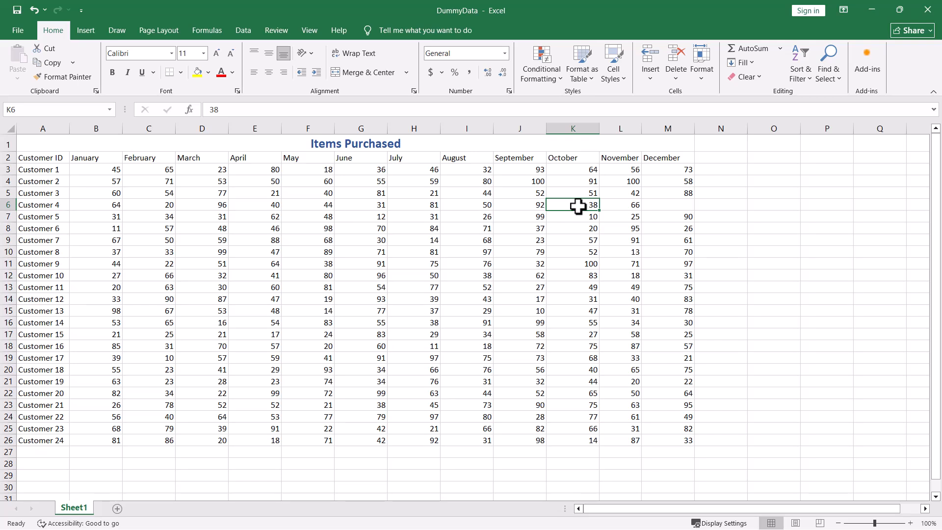
Undo the cell deletion, and clear and restore Customer 4's October value in K6.
key("ctrl+z")
key("Delete")
key("ctrl+z")
Add a blank worksheet after Sheet1 and insert another worksheet before Sheet1.
left_click(116, 508)
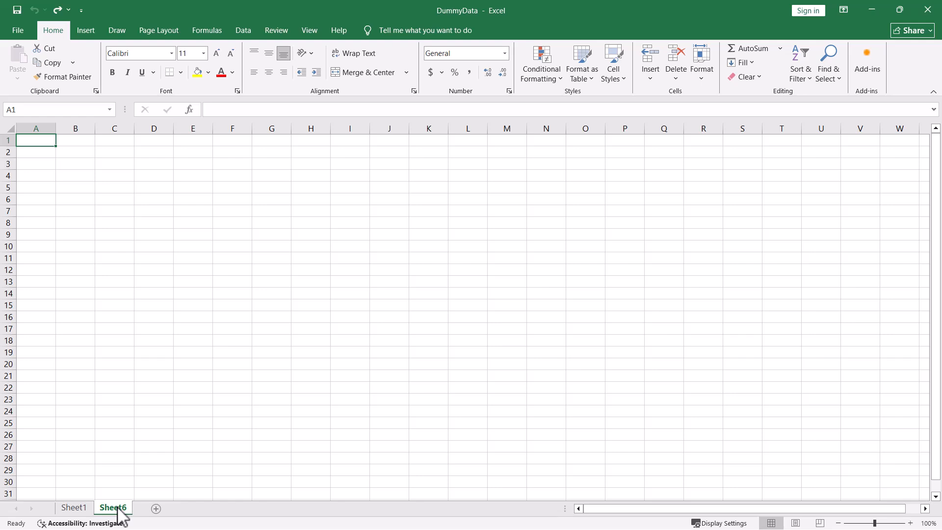
right_click(75, 508)
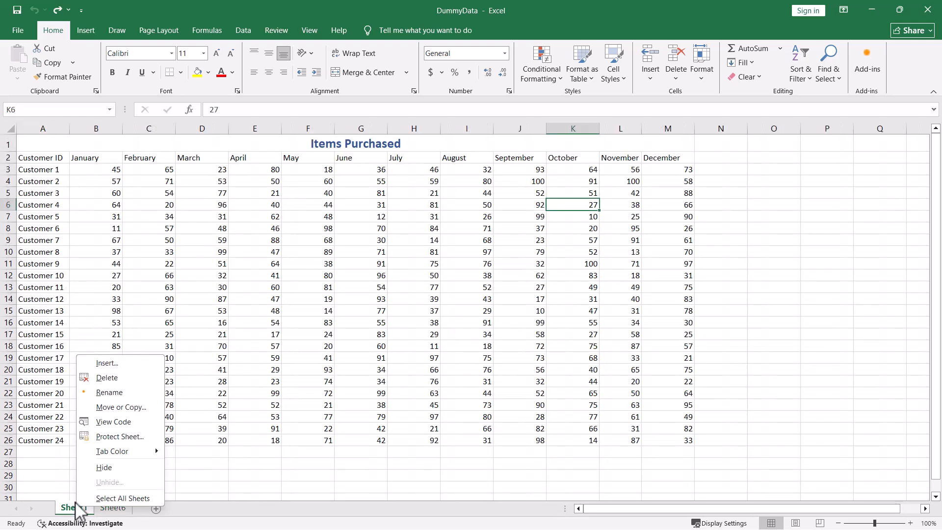
left_click(100, 362)
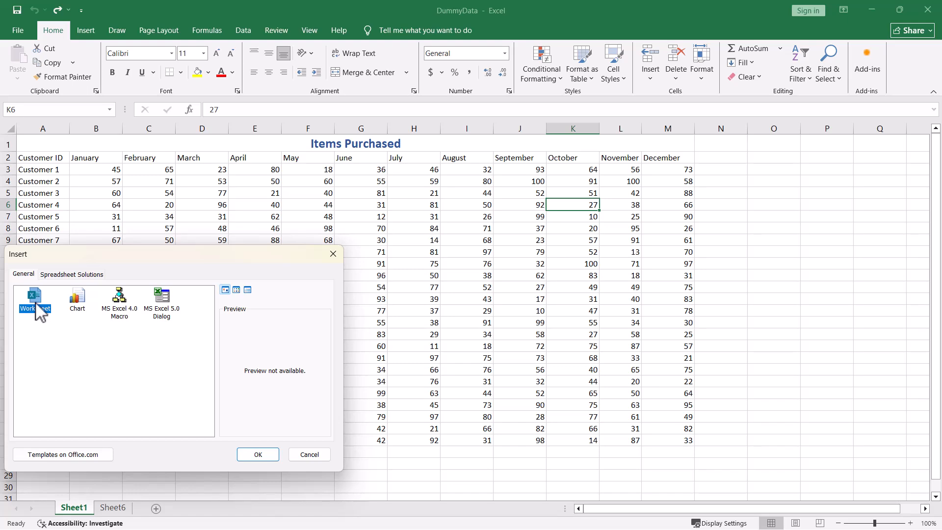
left_click(259, 454)
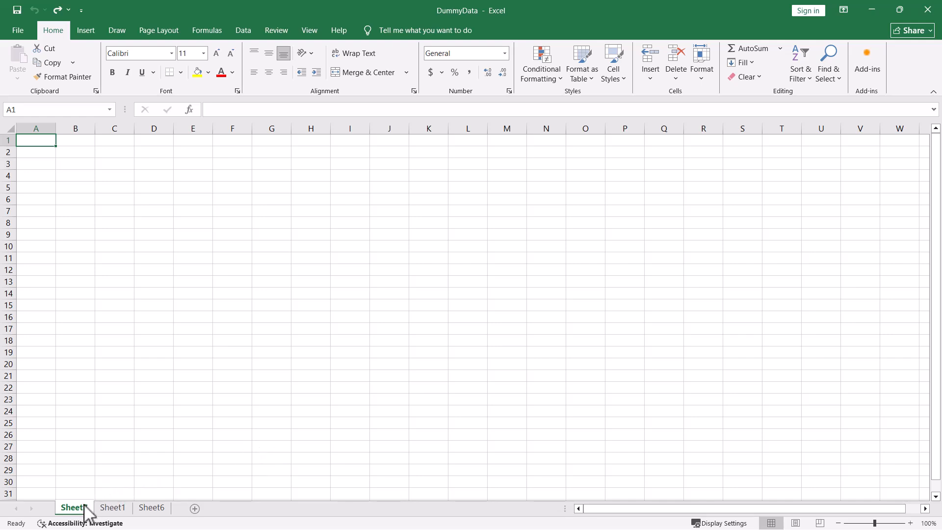
Switch to Sheet1 and insert a blank worksheet directly before it.
left_click(115, 510)
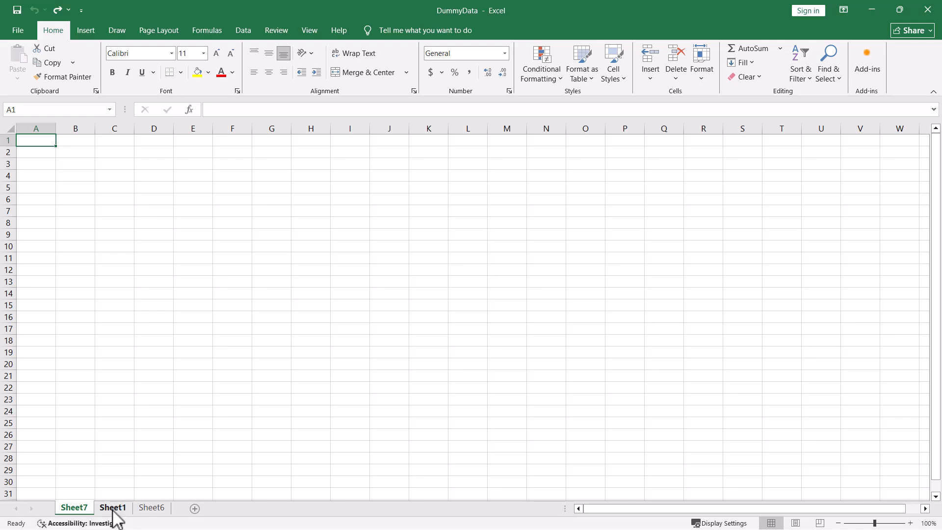
left_click(113, 509)
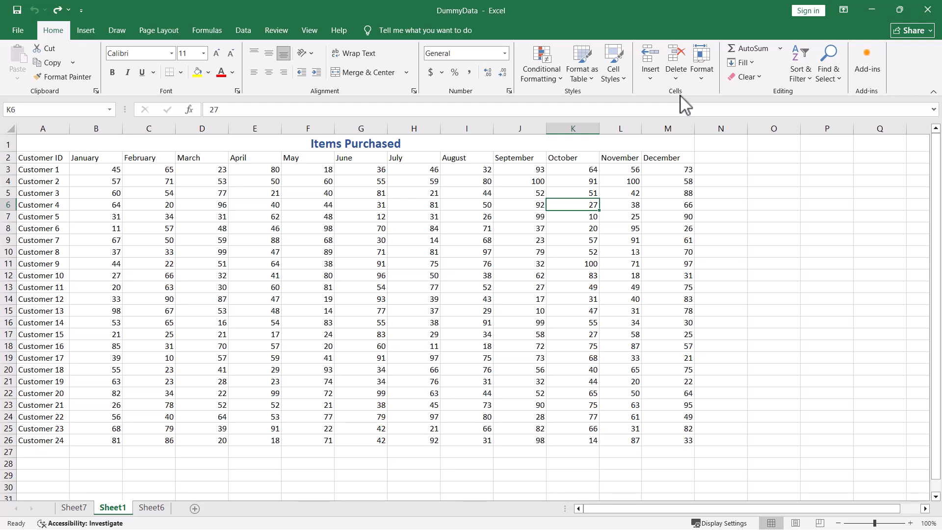
left_click(650, 78)
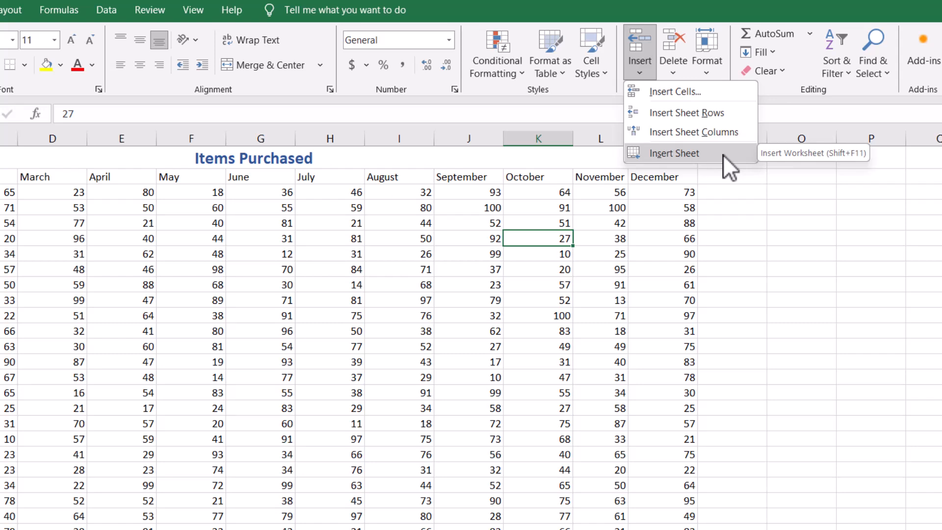
left_click(723, 154)
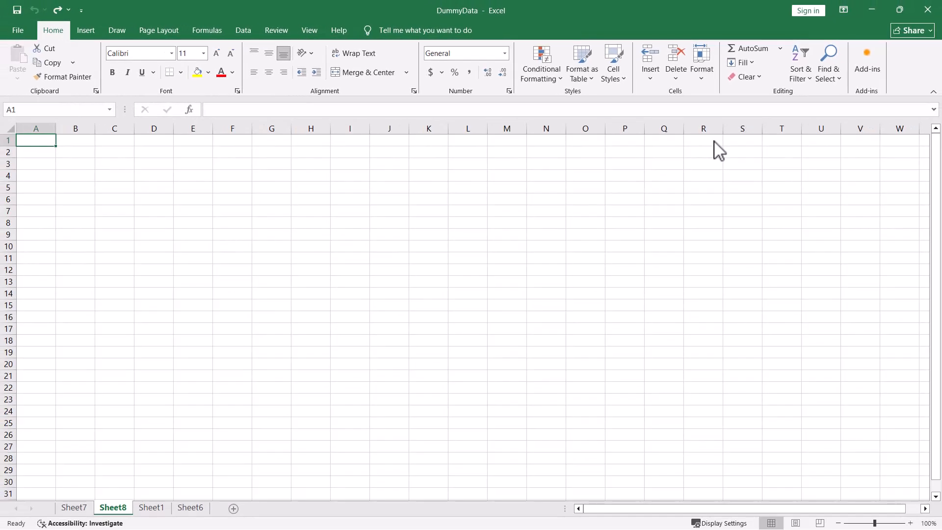
Insert three more blank worksheets in front of the active Sheet8.
key("shift+F11")
key("shift+F11")
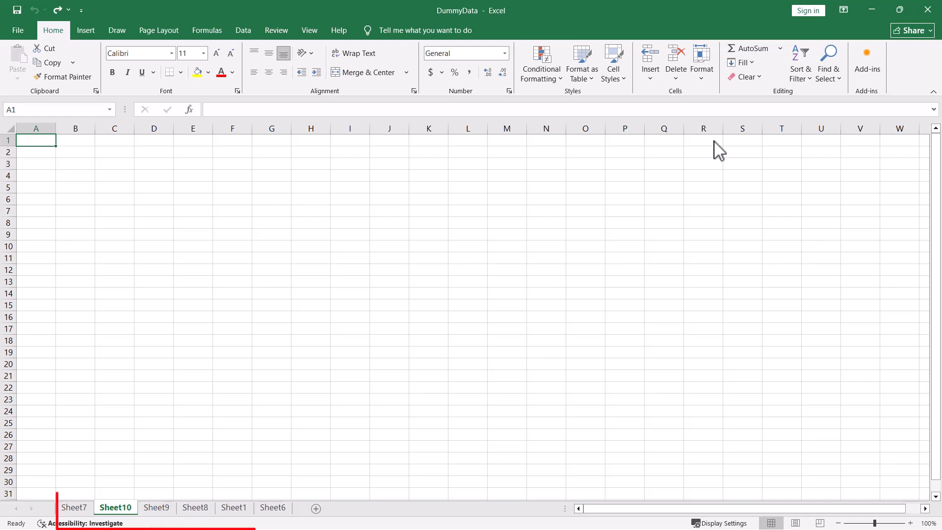
key("shift+F11")
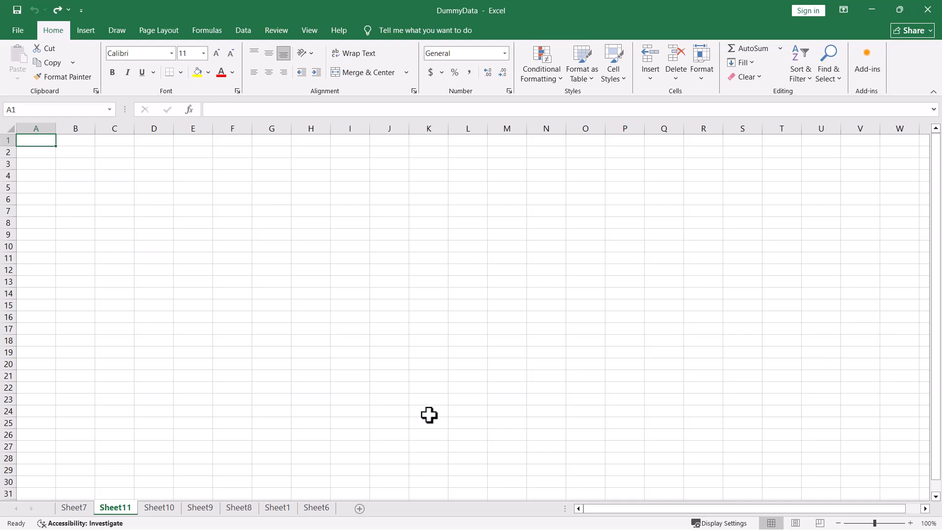
Delete the blank worksheet Sheet6 at the end of the workbook.
left_click(319, 508)
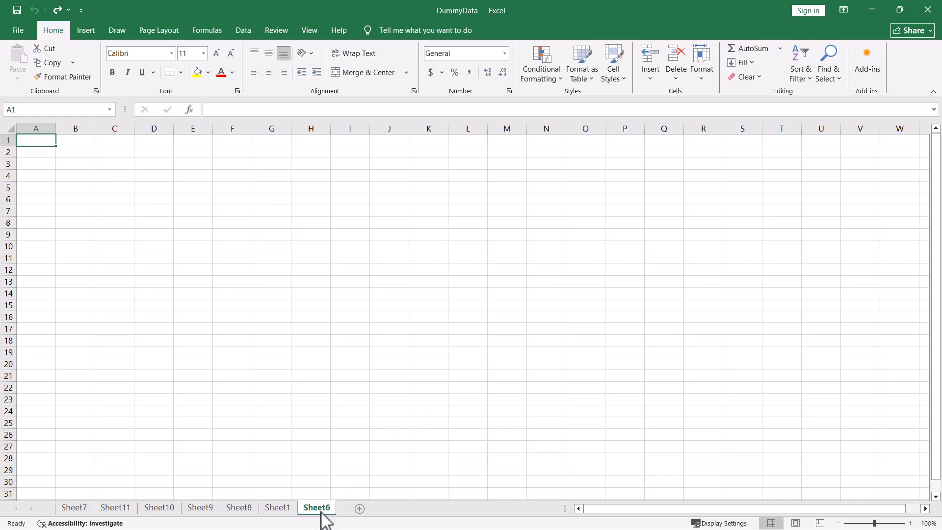
right_click(321, 510)
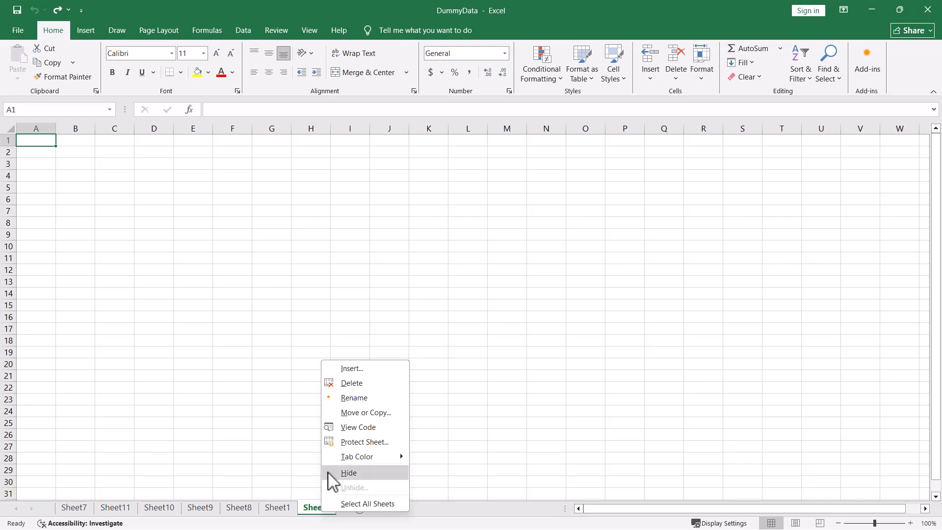
left_click(344, 383)
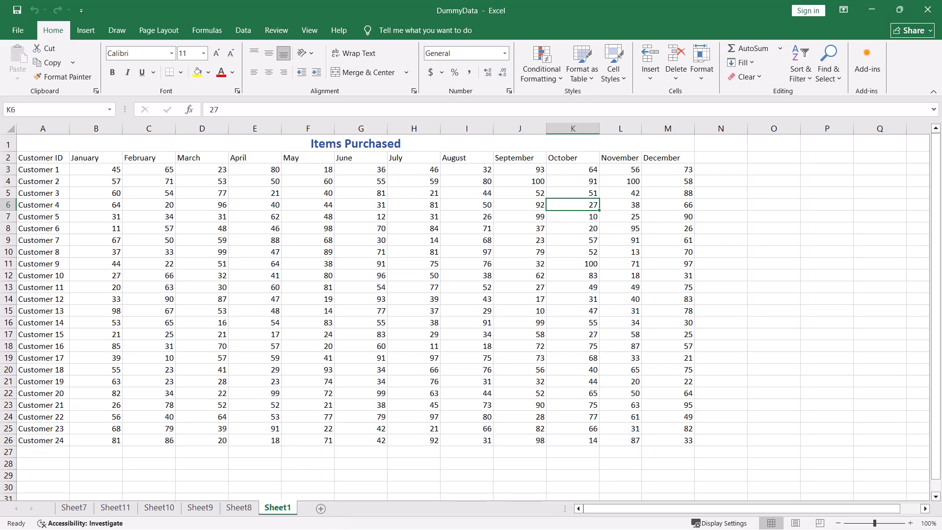
Delete the blank worksheet Sheet7 at the start of the workbook.
left_click(77, 508)
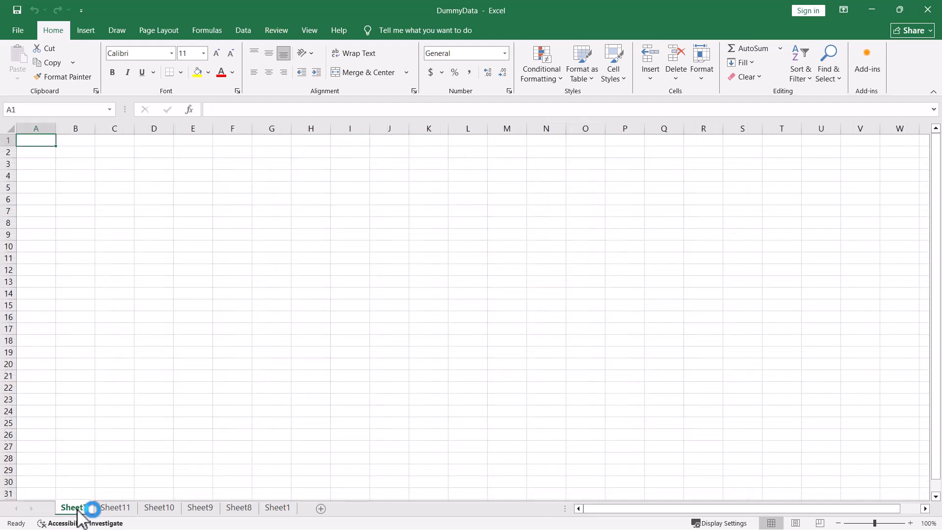
left_click(678, 77)
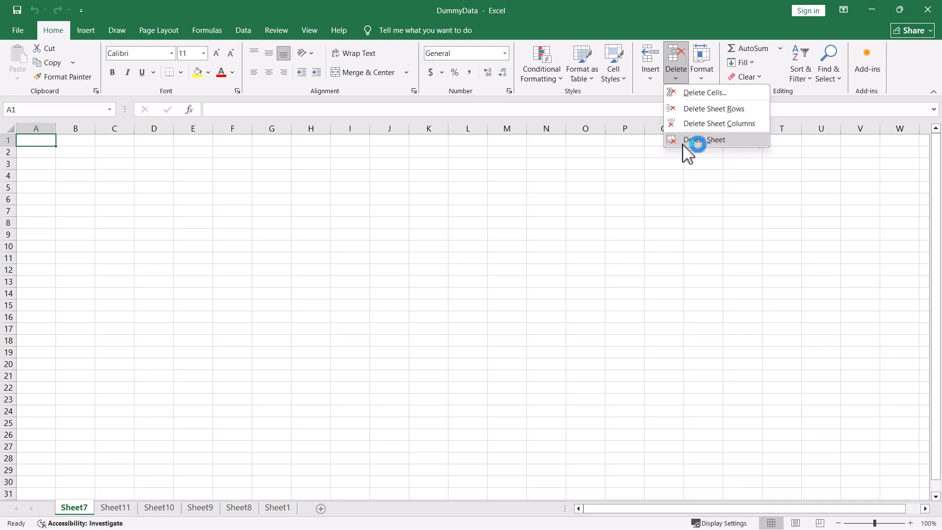
left_click(744, 139)
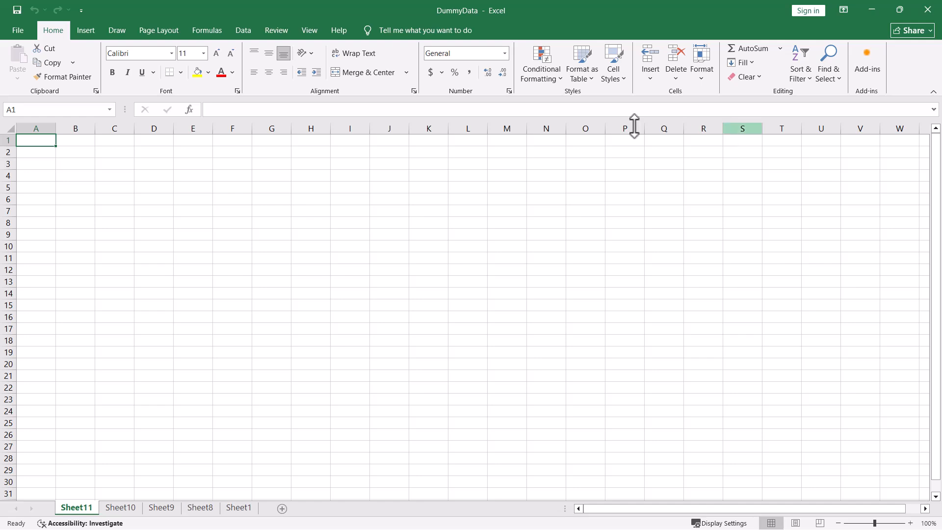
Group the blank worksheets Sheet11 and Sheet10 and delete both together.
left_click(91, 510)
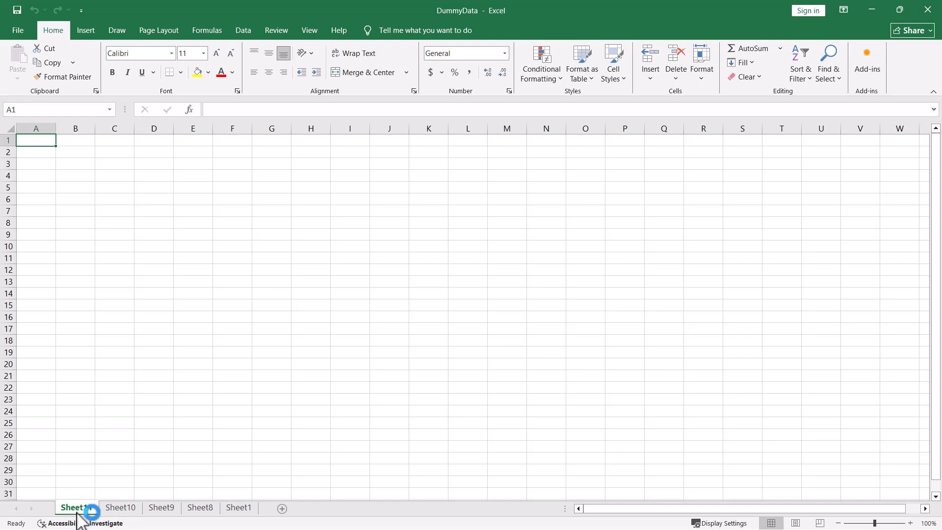
left_click(125, 510, "ctrl")
right_click(126, 510)
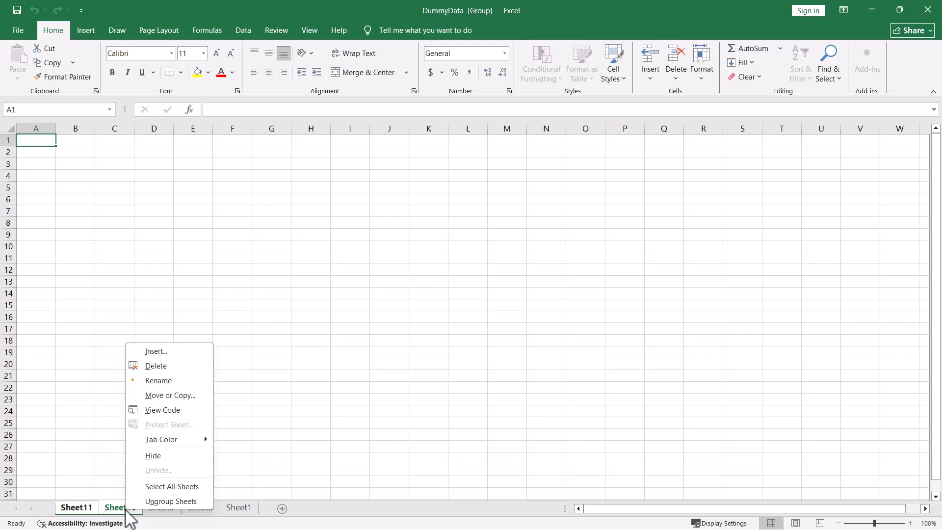
left_click(179, 364)
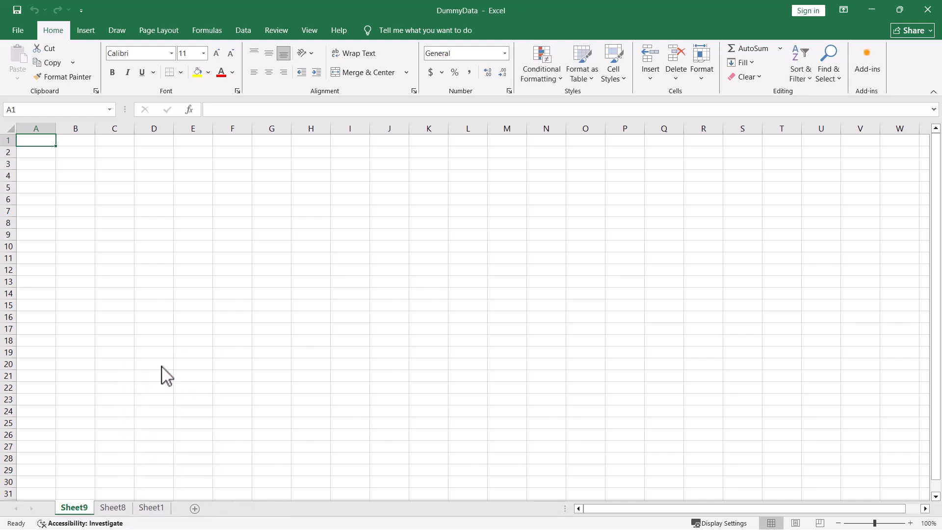
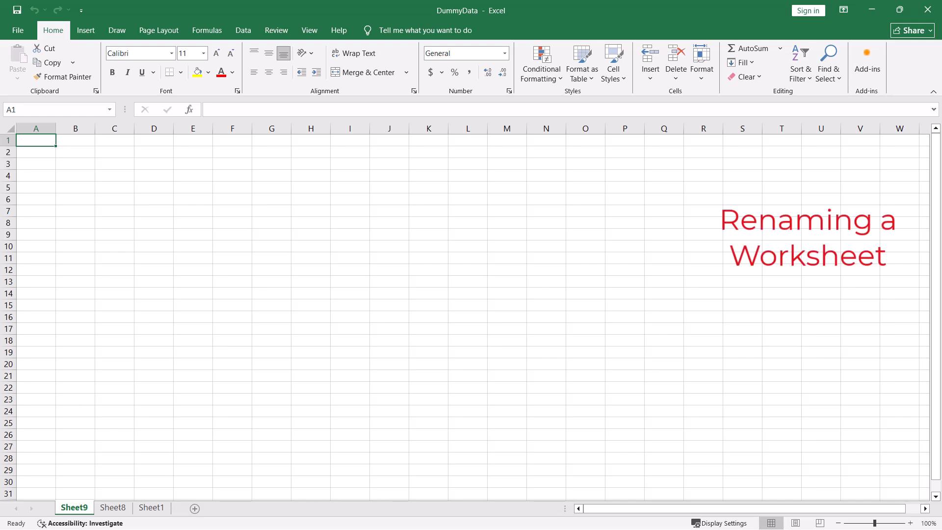
Rename the Sheet1 worksheet holding the Items Purchased table as Sales_Data_2025.
left_click(155, 509)
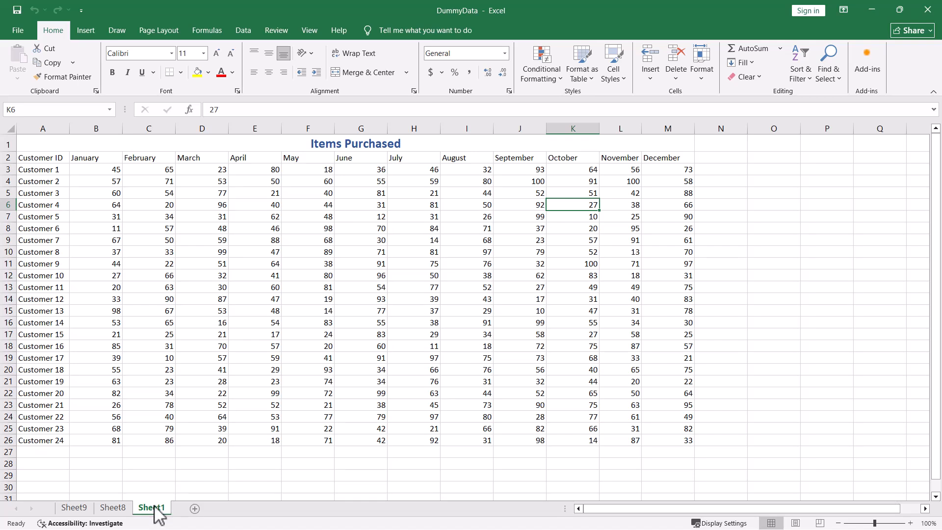
double_click(153, 507)
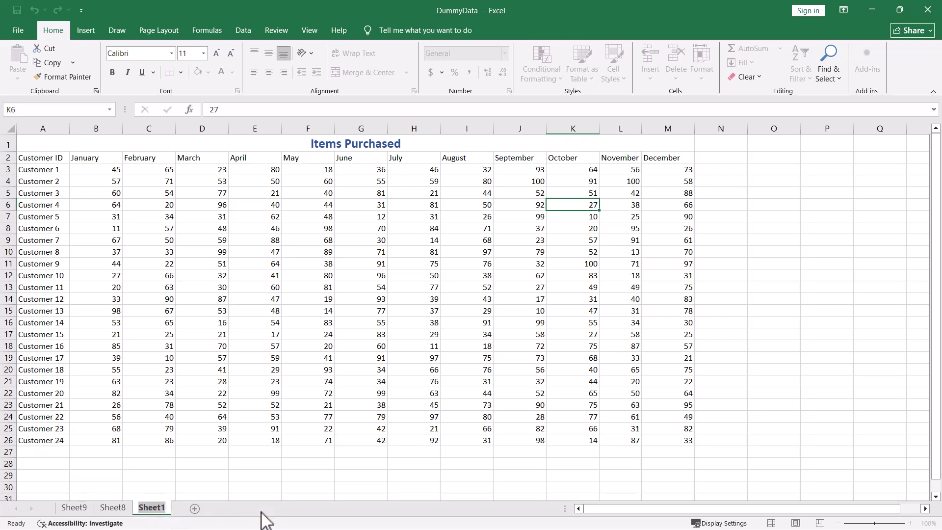
type("D")
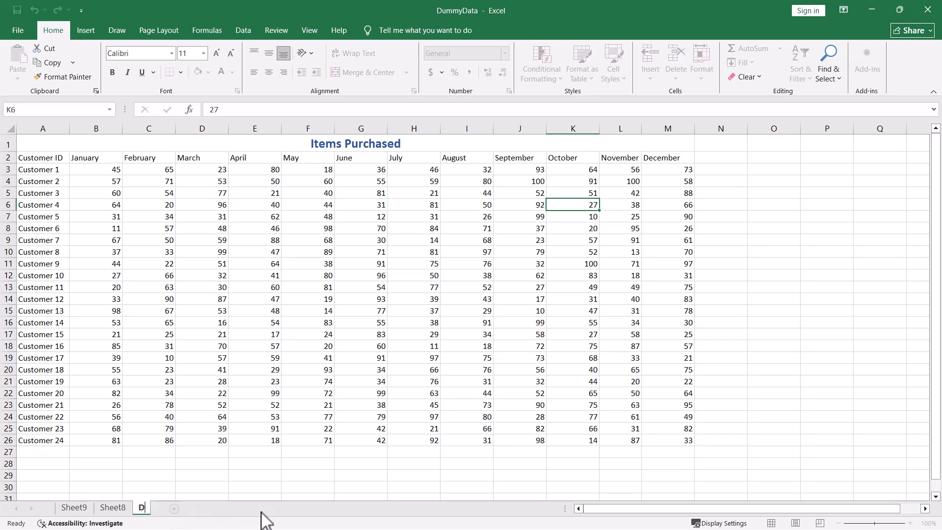
type("ummyData")
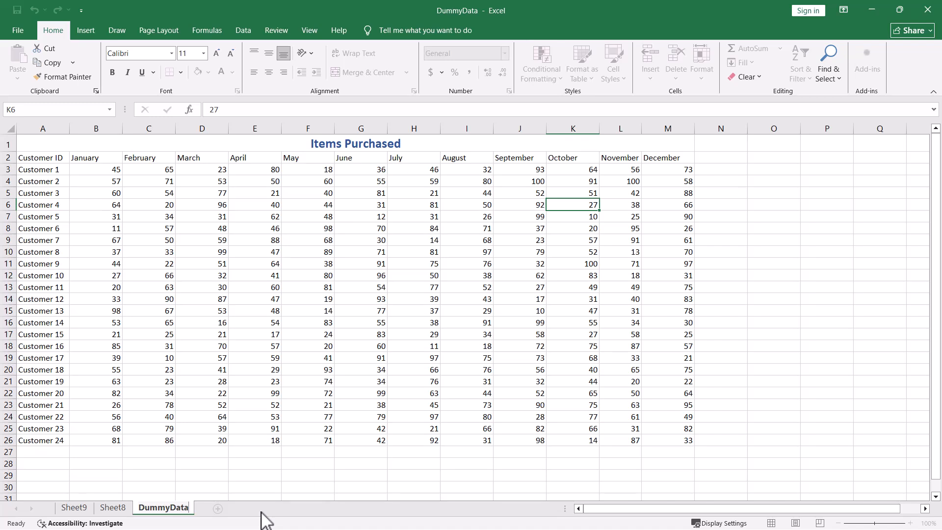
type("_2025")
key("BackSpace")
key("BackSpace")
key("BackSpace")
key("BackSpace")
key("BackSpace")
key("BackSpace")
key("BackSpace")
key("BackSpace")
key("BackSpace")
key("BackSpace")
key("BackSpace")
key("BackSpace")
key("BackSpace")
key("BackSpace")
type("Sale")
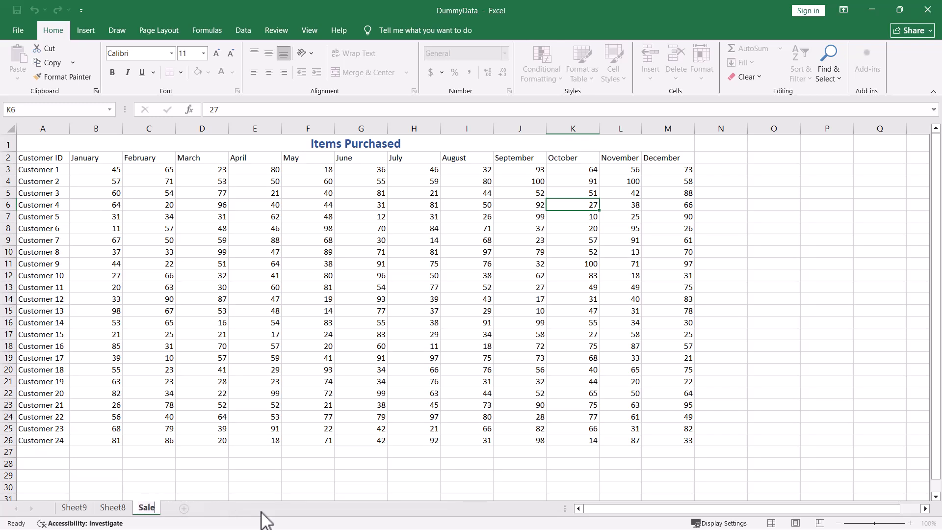
type("s_Data_2025")
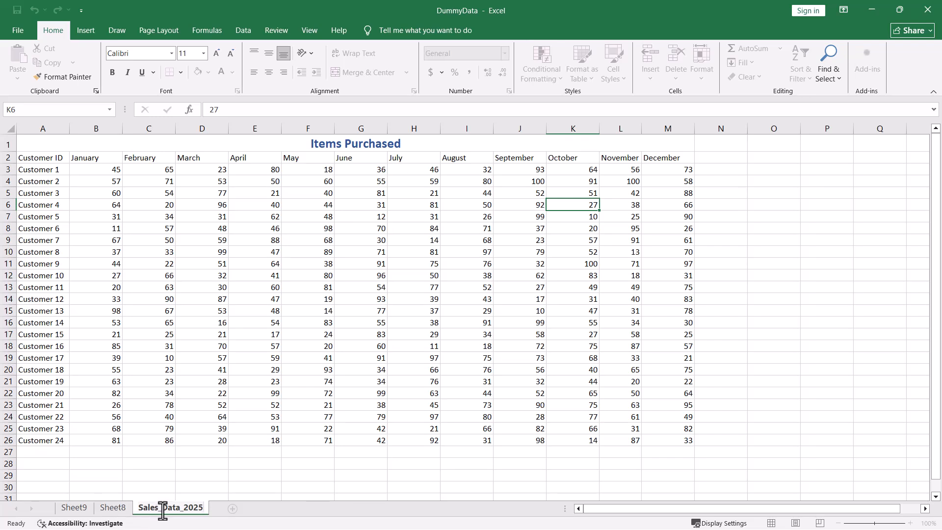
left_click(184, 488)
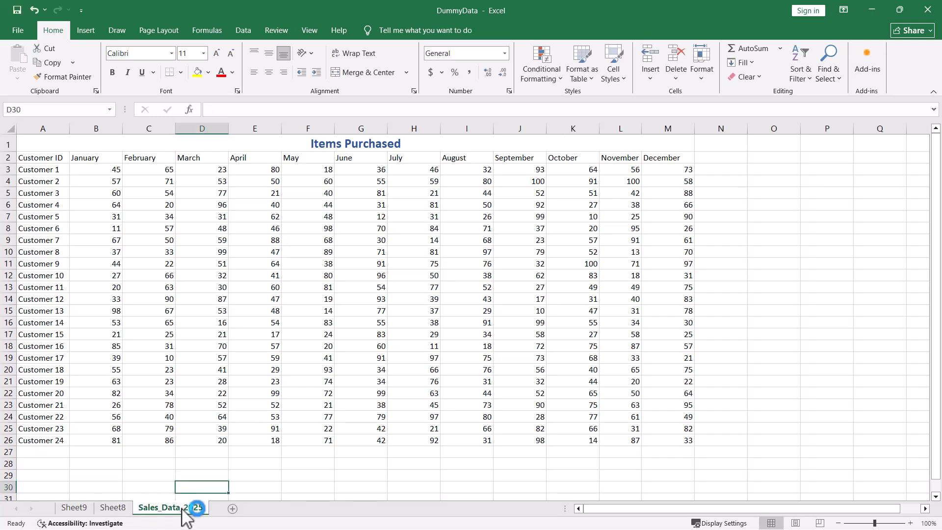
right_click(183, 510)
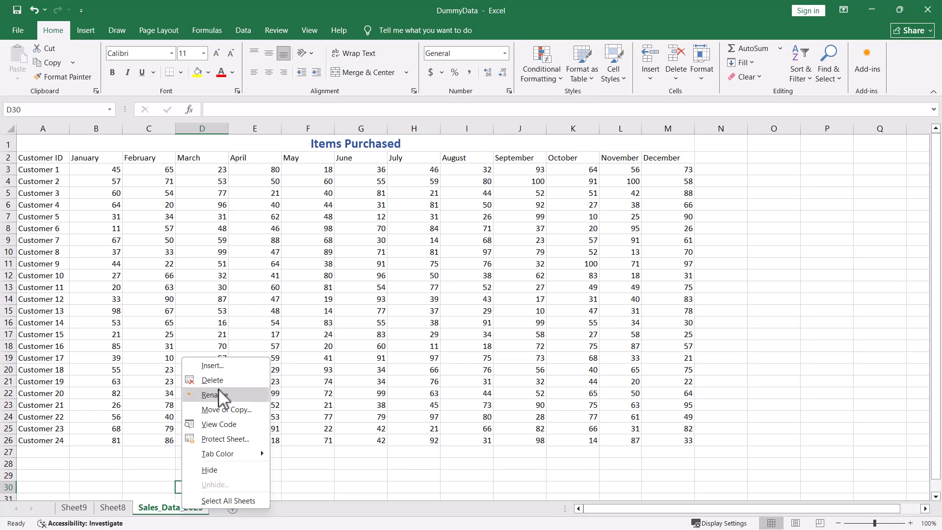
left_click(221, 410)
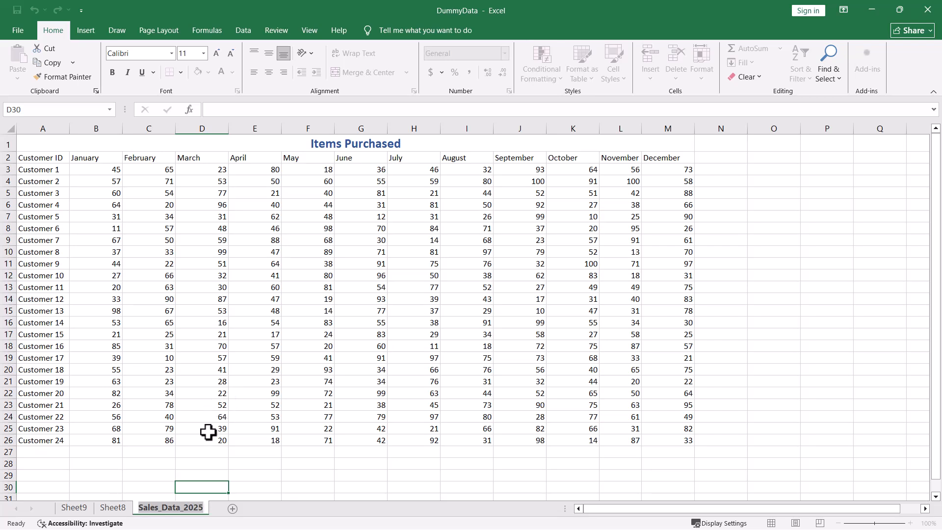
left_click(325, 478)
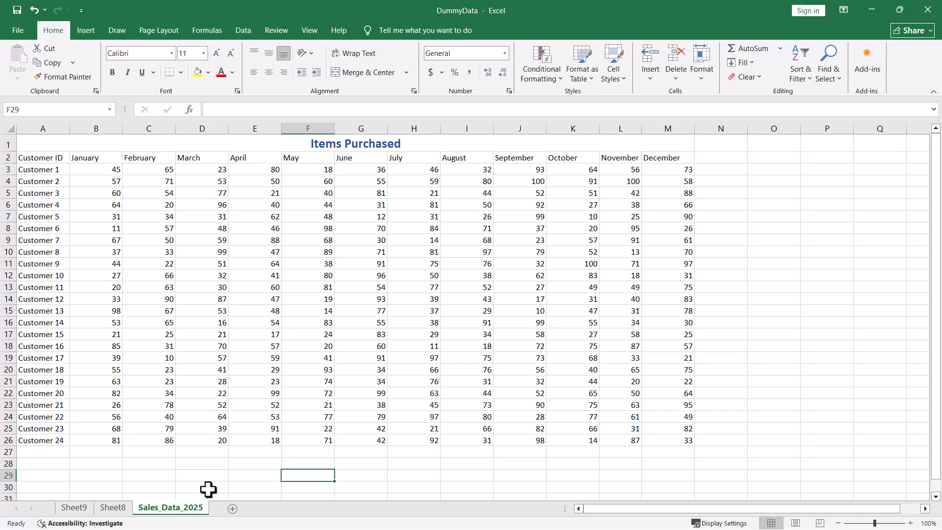
Rename the Sales_Data_2025 worksheet as DummyData.
left_click(198, 508)
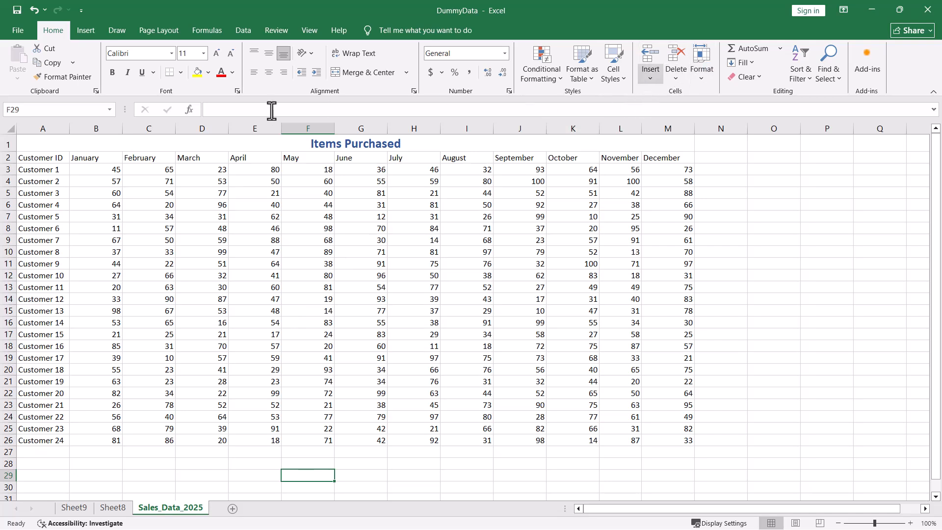
left_click(702, 81)
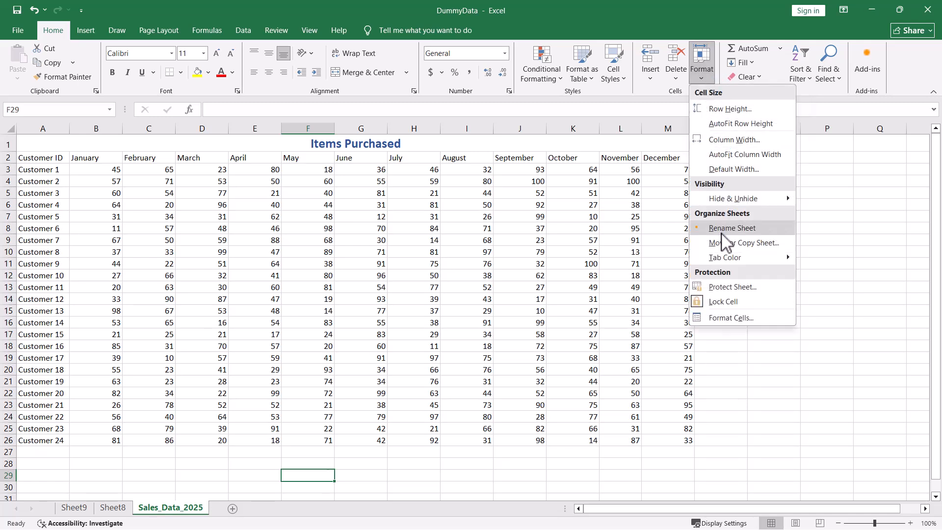
left_click(720, 231)
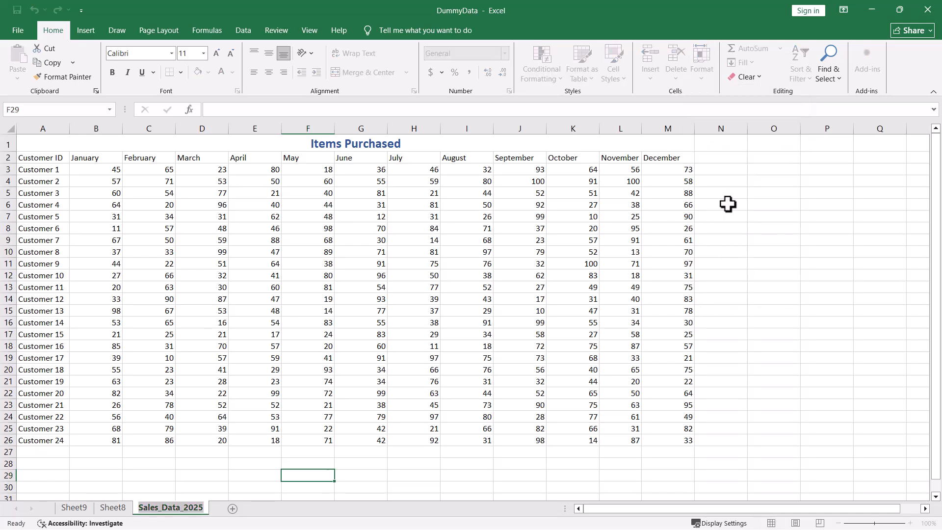
type("Dumm")
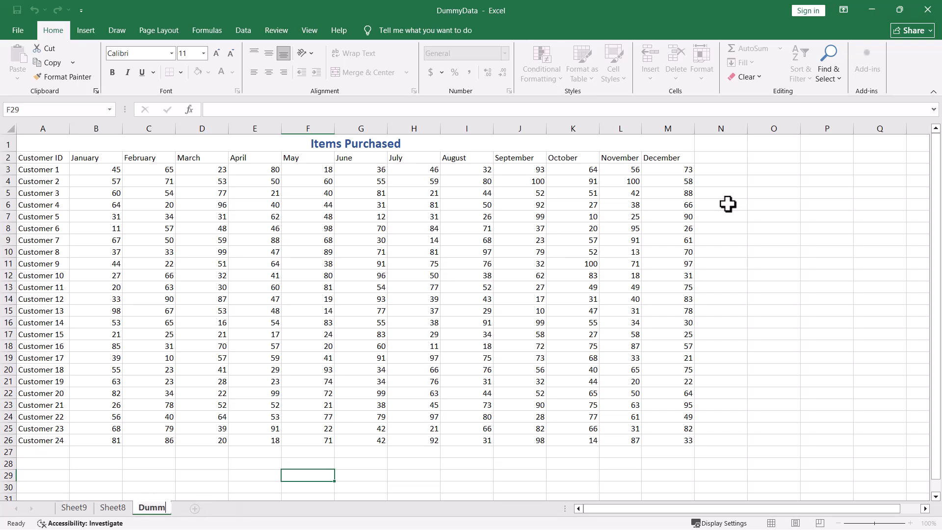
type("yData")
left_click(728, 204, "shift")
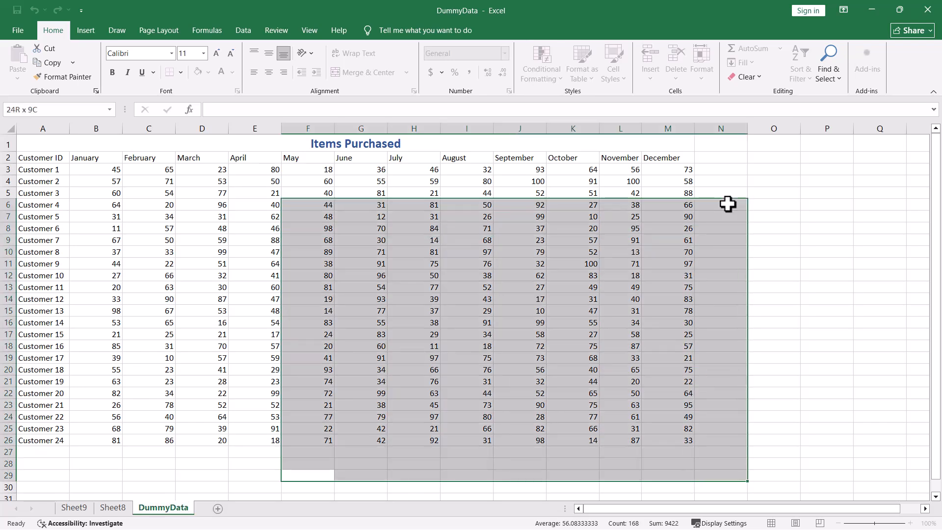
type("_")
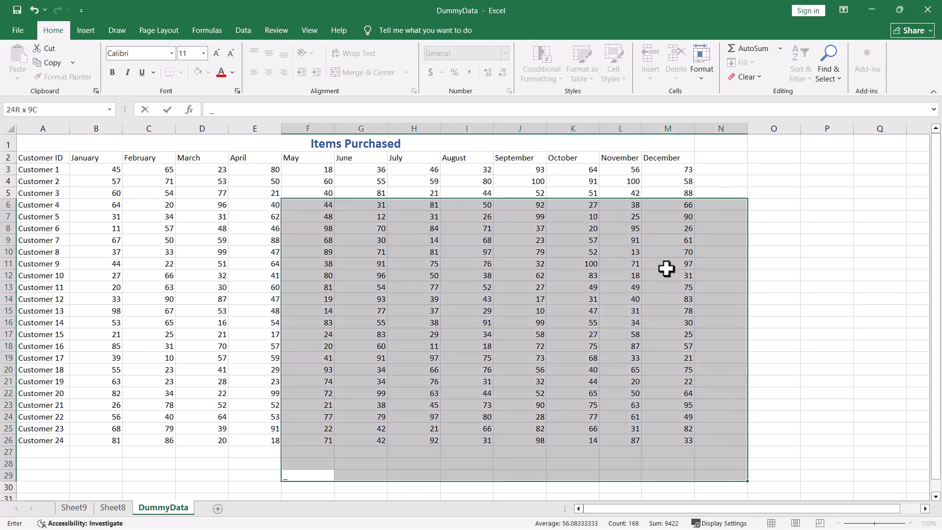
key("ctrl+z")
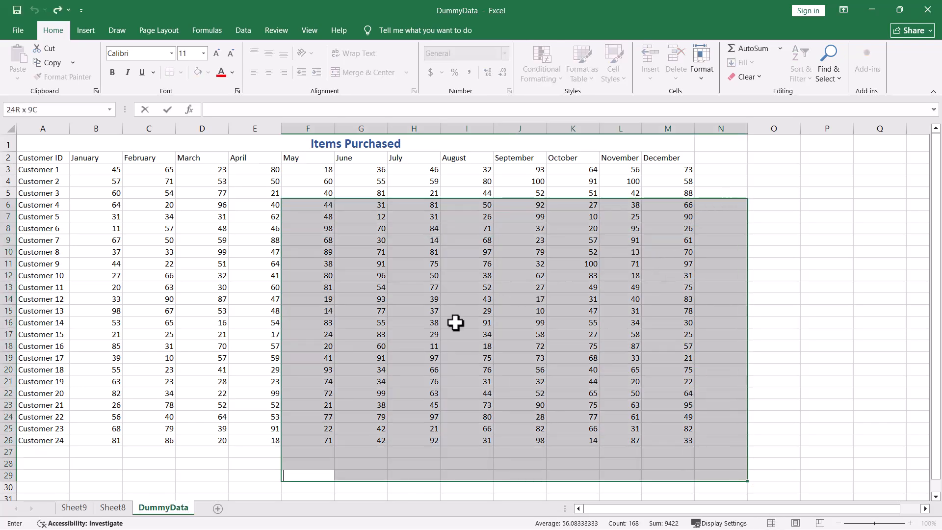
left_click(166, 488)
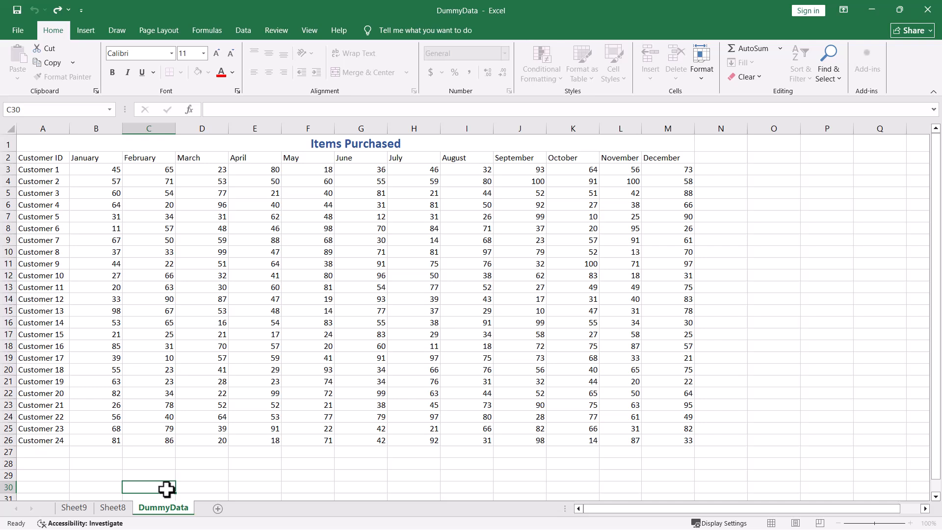
Append _2025 to the DummyData worksheet's name so that it reads DummyData_2025.
double_click(182, 510)
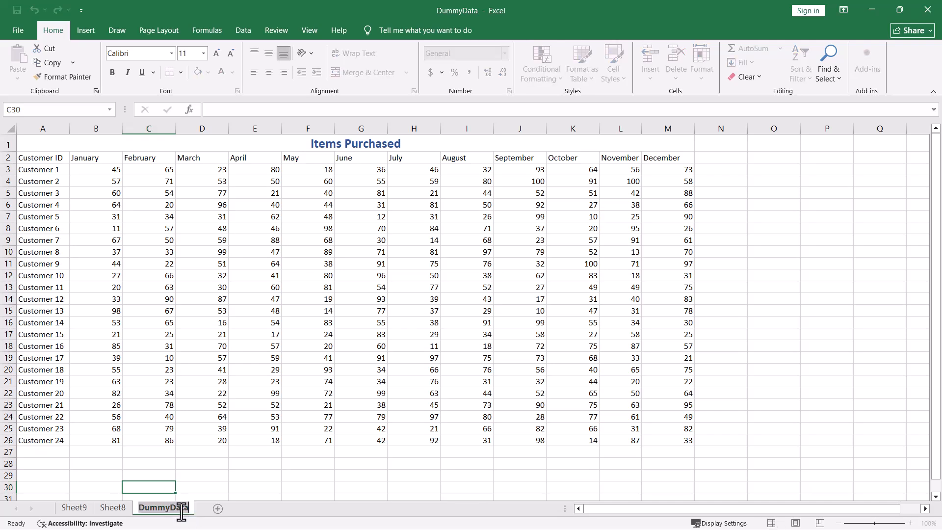
left_click(187, 507)
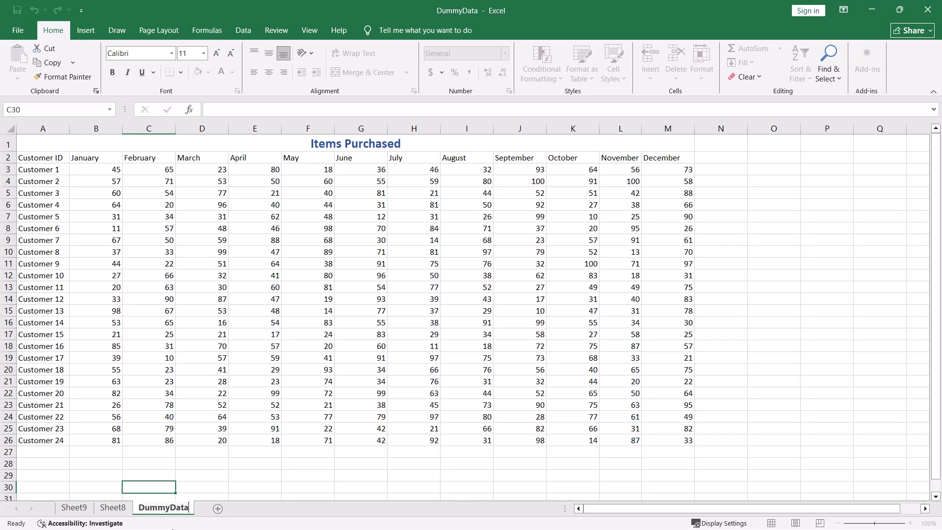
type("_2025")
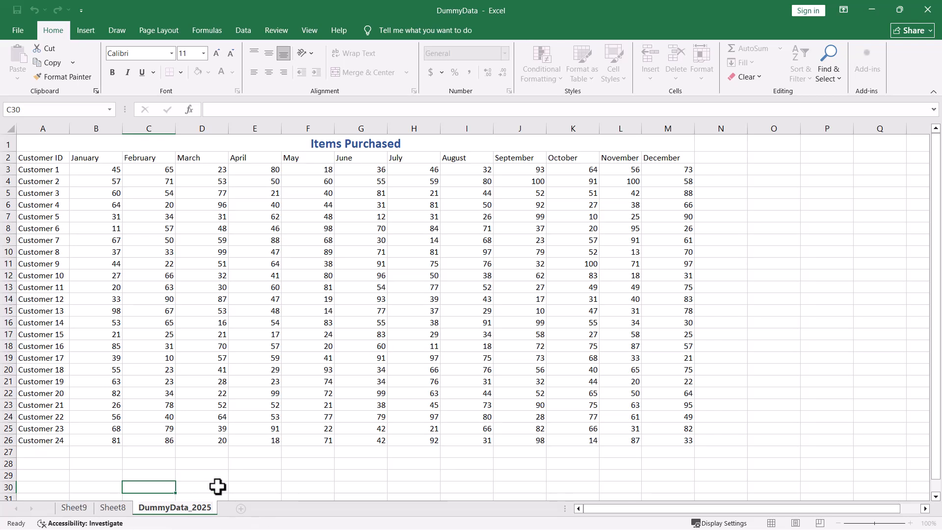
left_click(205, 475)
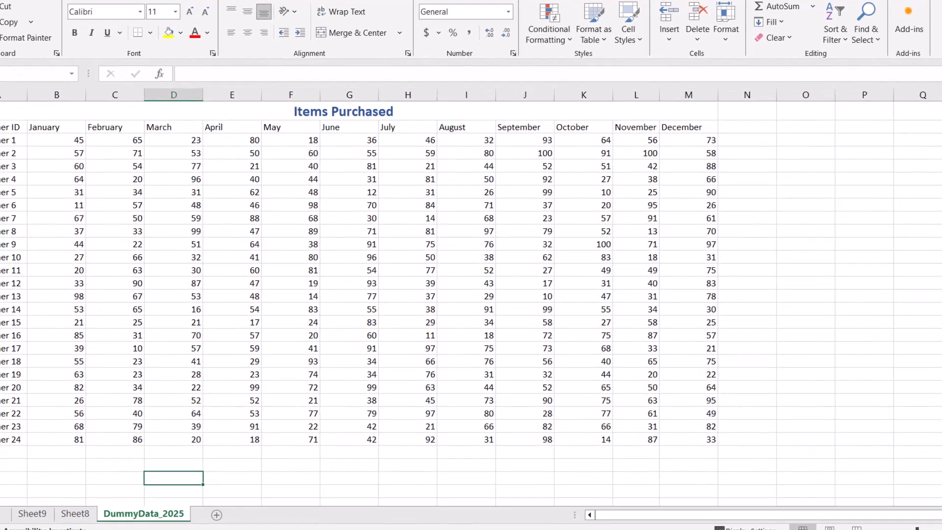
Enter the characters */\?:[] in the empty cell D29 below the March column.
key("F2")
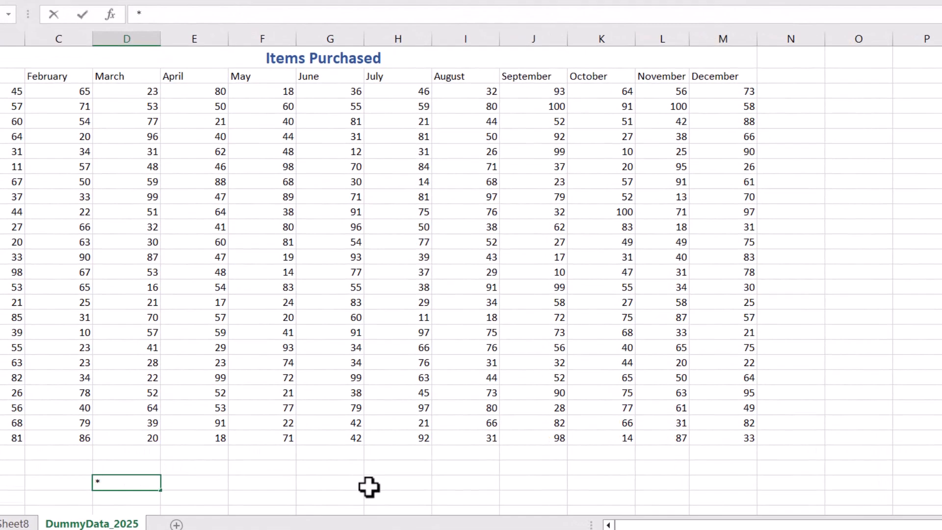
type("*/")
type("|")
key("BackSpace")
type("\\?:[]")
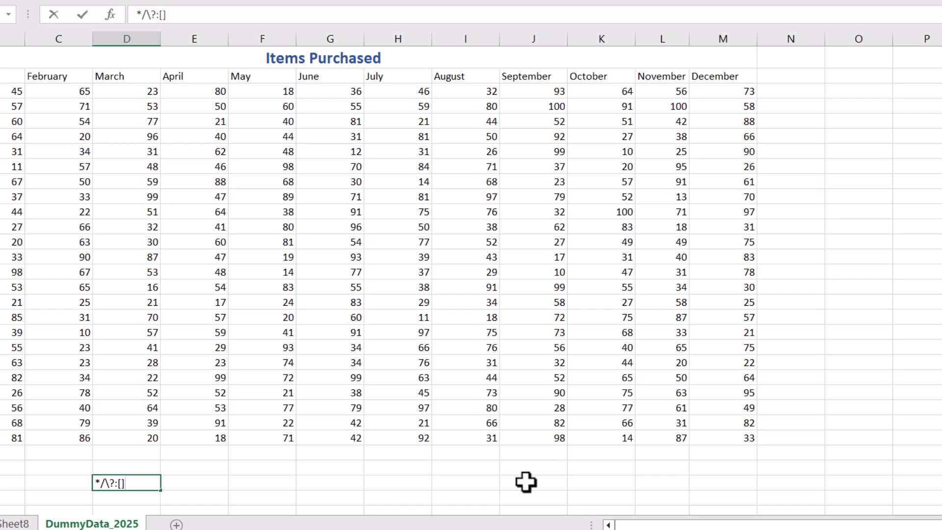
left_click(248, 490)
Replace the text in cell D29 with History and clear the cell again.
left_click(114, 481)
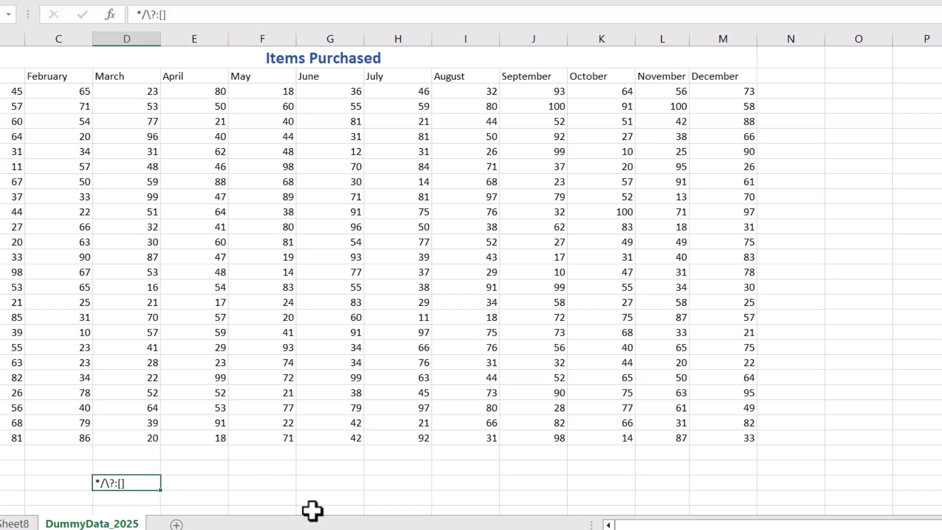
type("History")
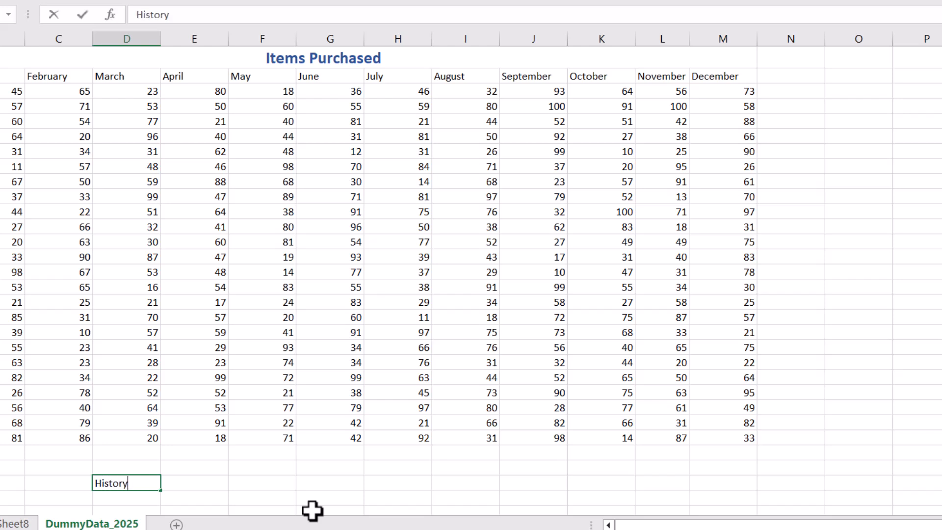
left_click(250, 485)
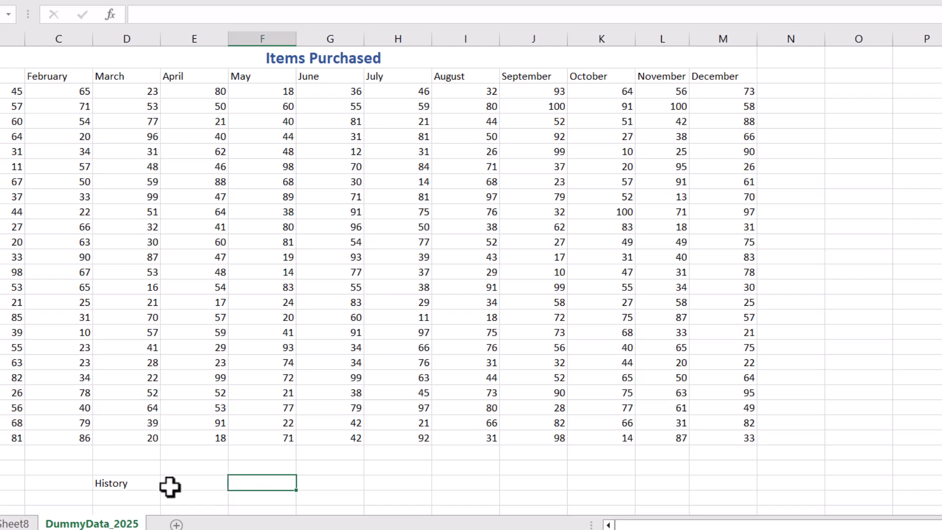
left_click(134, 483)
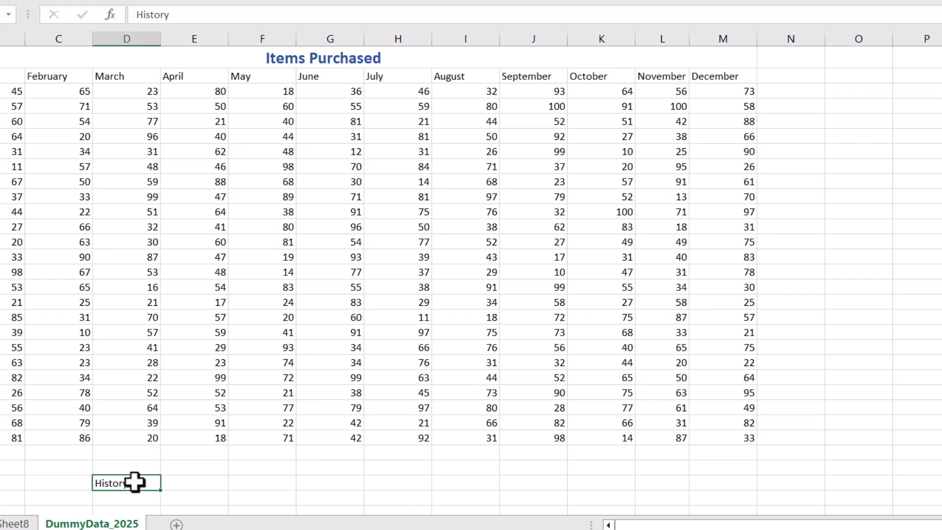
key("BackSpace")
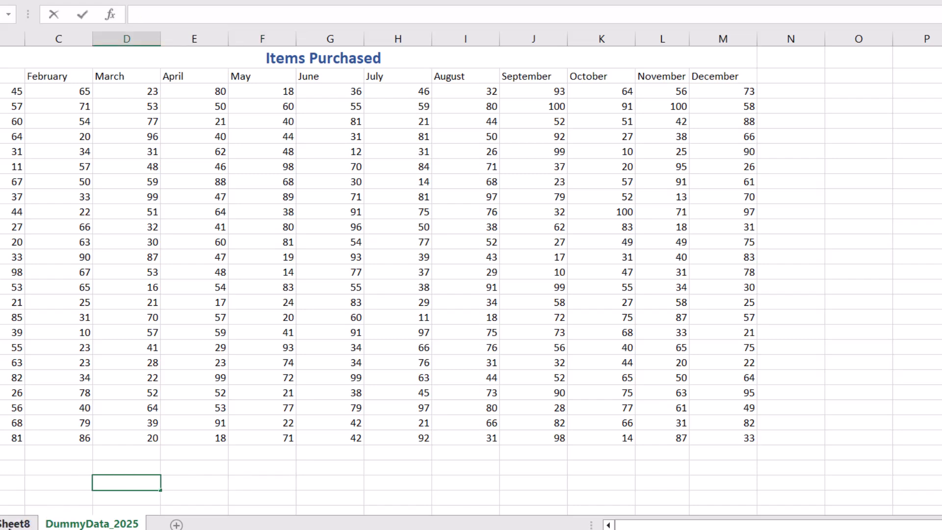
Try to rename the blank worksheet Sheet8 as History.
right_click(10, 524)
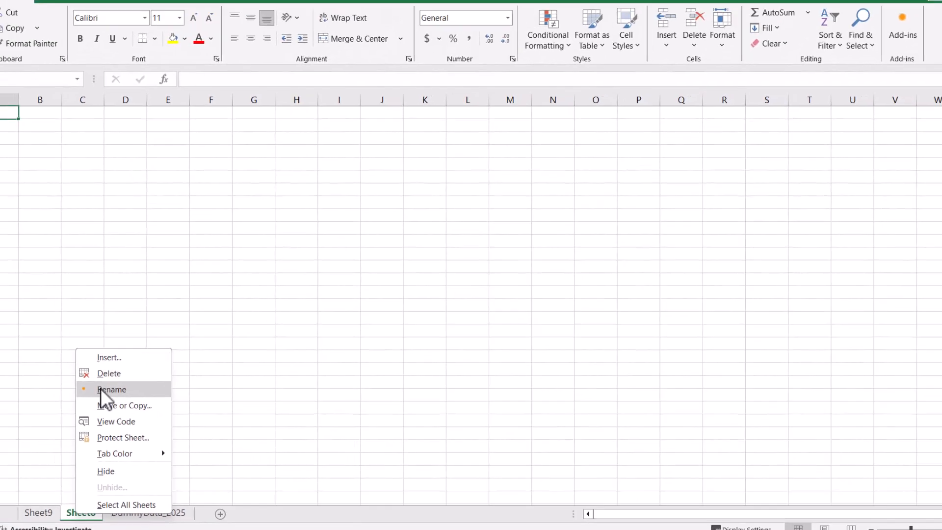
left_click(47, 378)
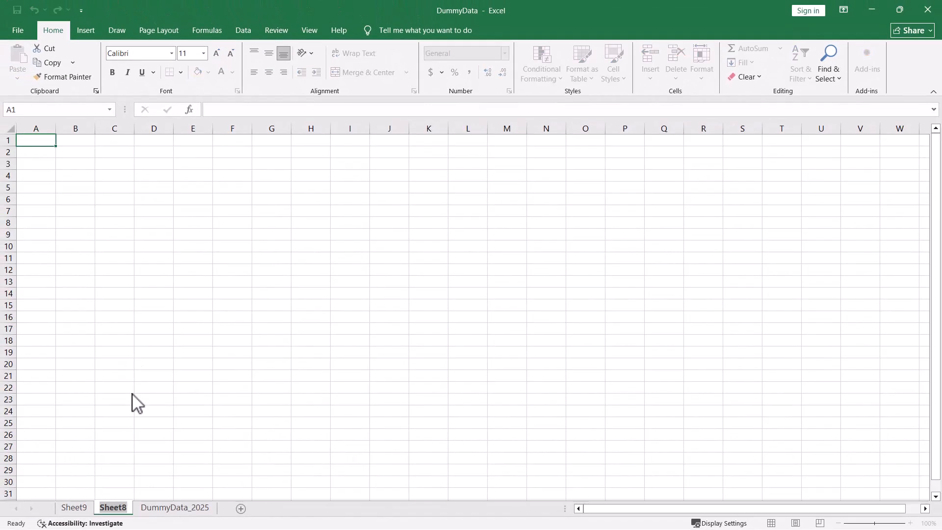
type("Histgory")
key("BackSpace")
key("BackSpace")
key("BackSpace")
key("BackSpace")
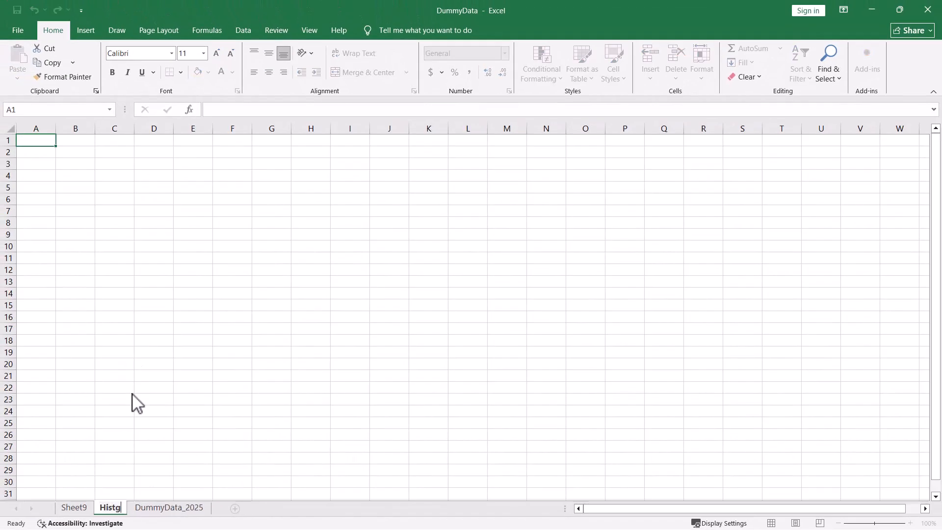
type("ory")
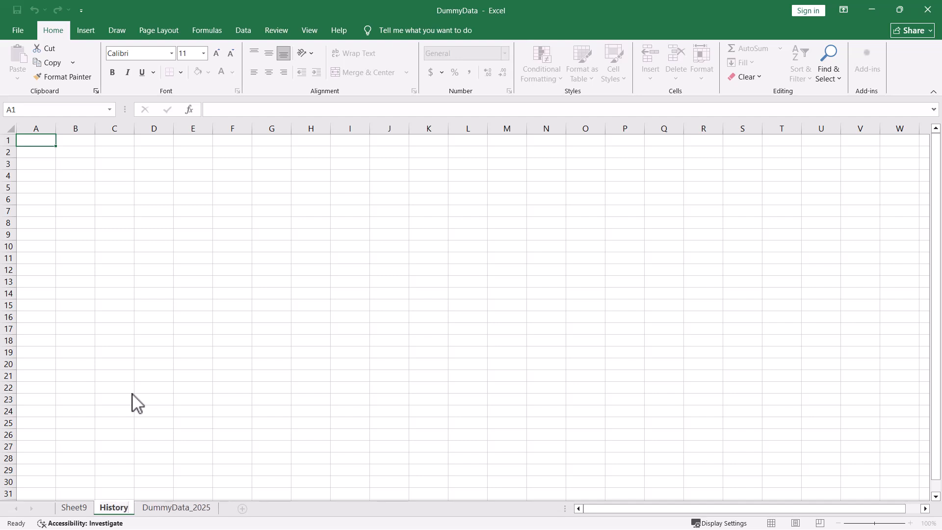
left_click(343, 368)
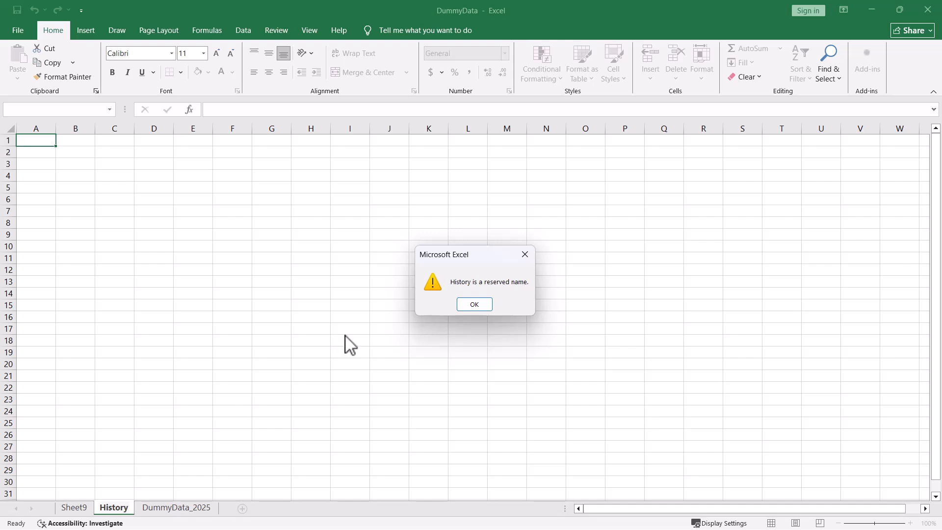
left_click(474, 304)
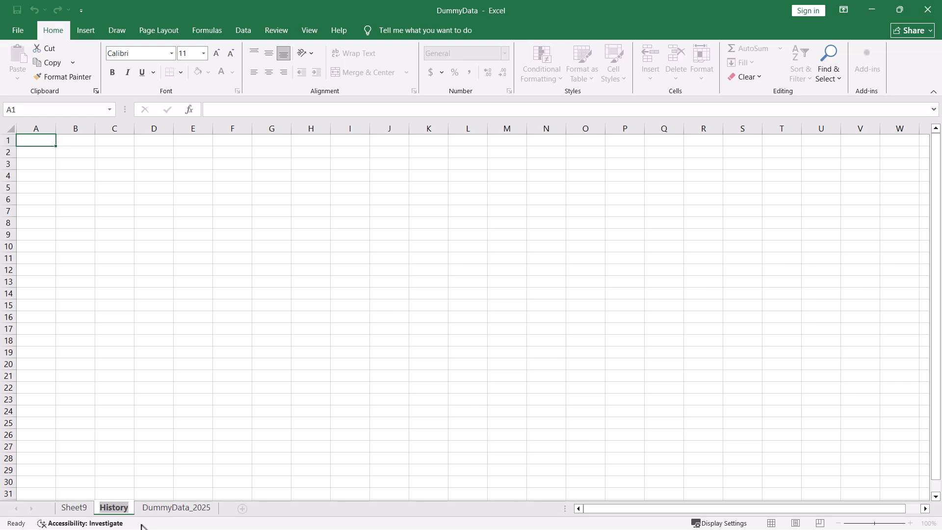
Name the blank worksheet between Sheet9 and DummyData_2025 Tab.
type("Tab")
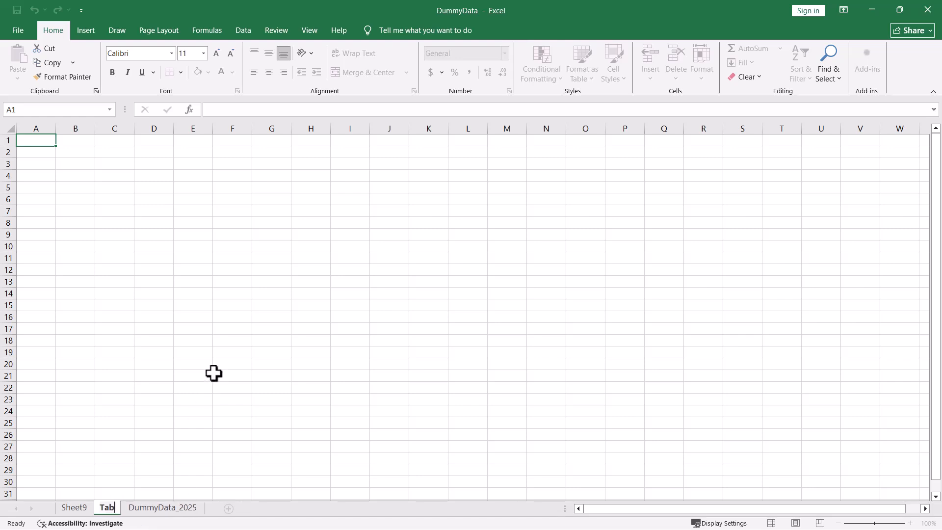
left_click(270, 362)
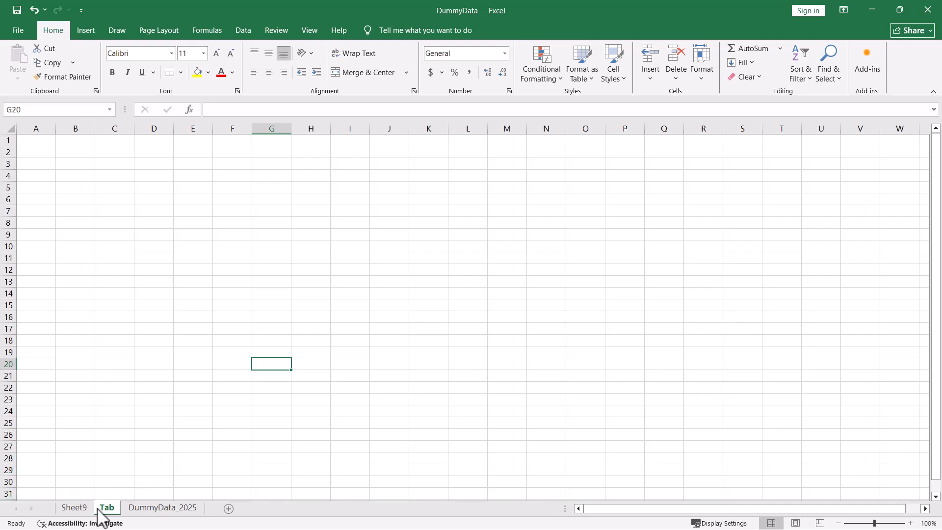
Move the Sheet9 worksheet to the end of the DummyData.xlsx workbook.
right_click(77, 507)
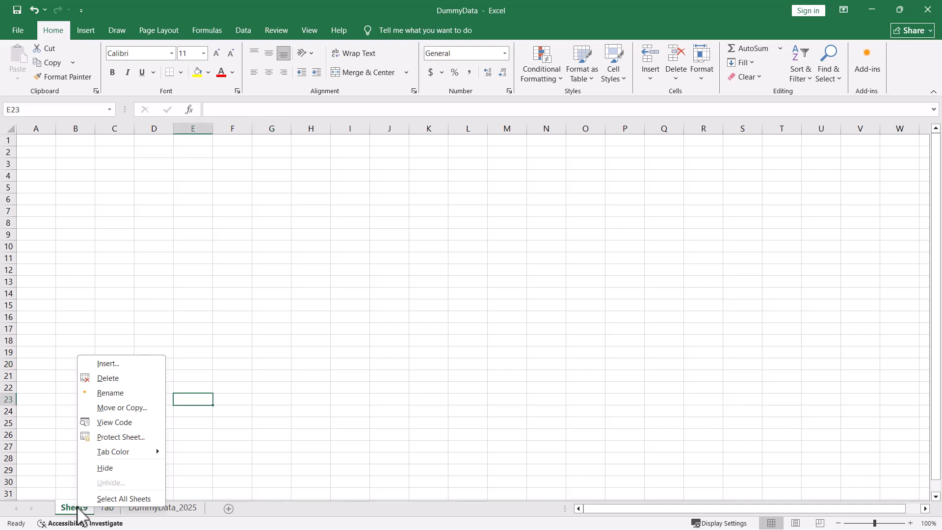
left_click(118, 409)
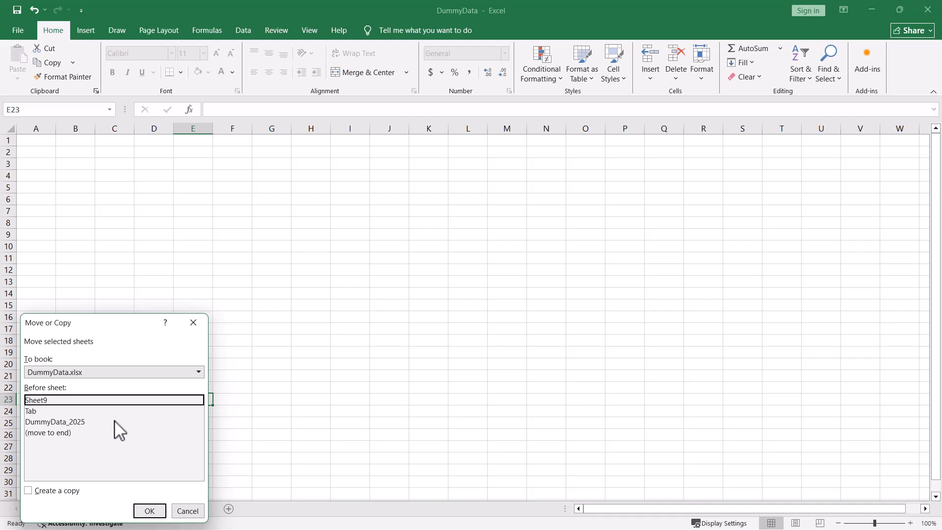
left_click(65, 434)
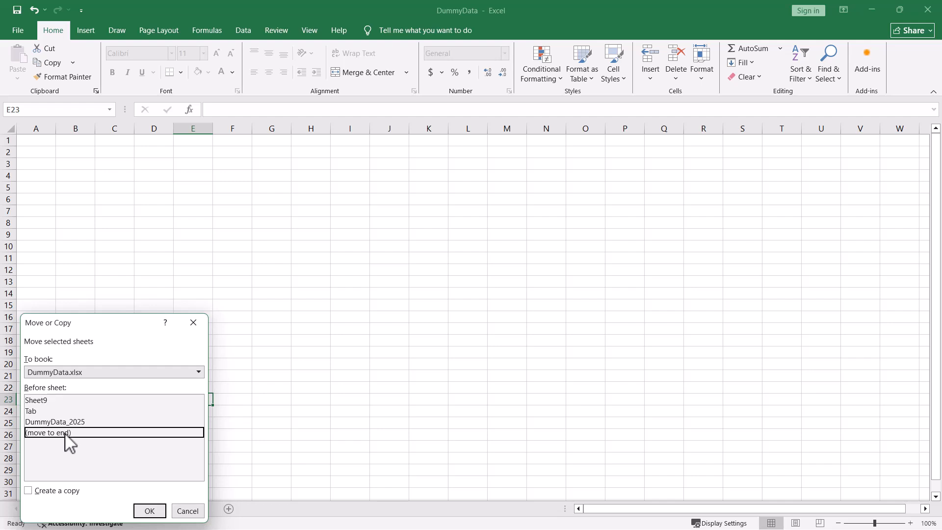
left_click(151, 511)
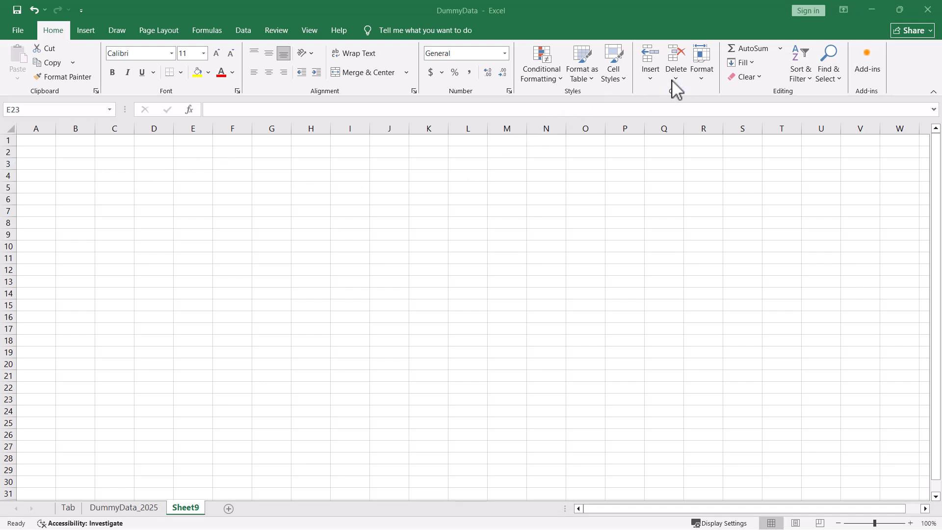
Move the Sheet9 worksheet back to the front of the workbook, before the Tab worksheet.
left_click(700, 78)
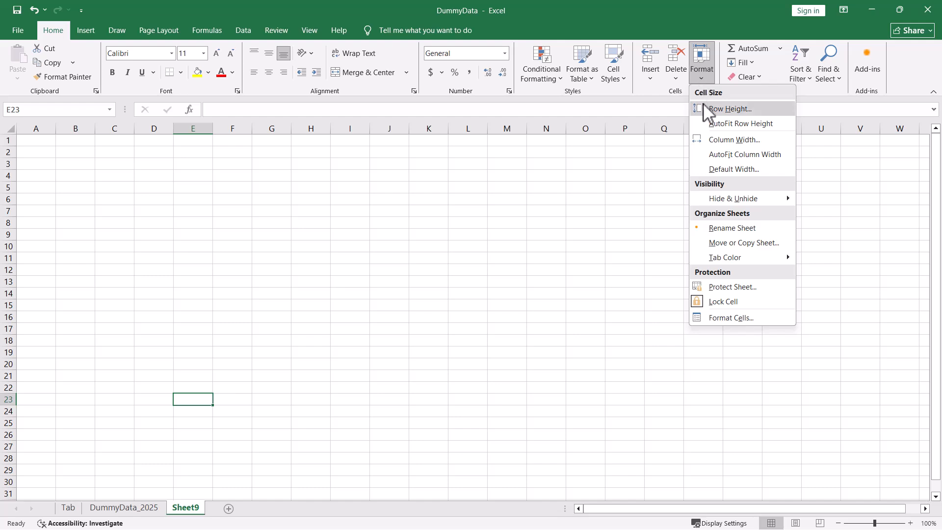
left_click(720, 243)
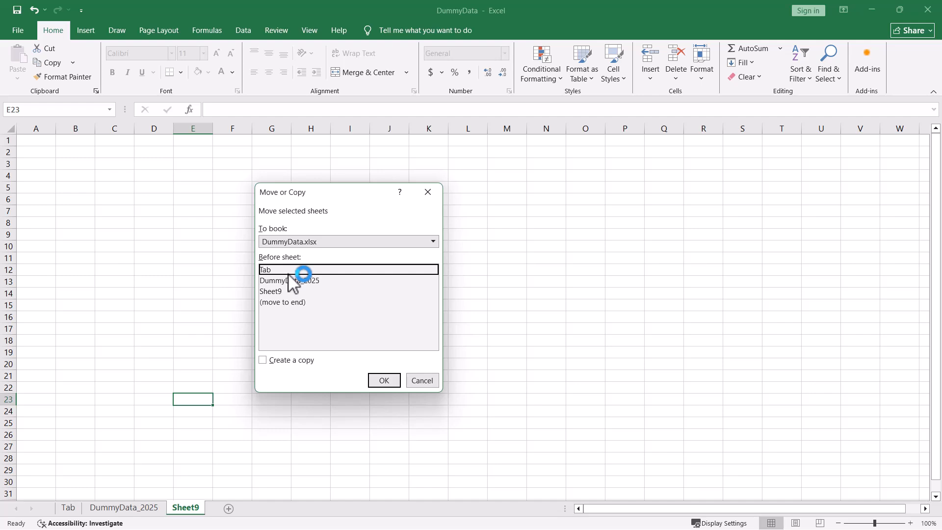
left_click(383, 381)
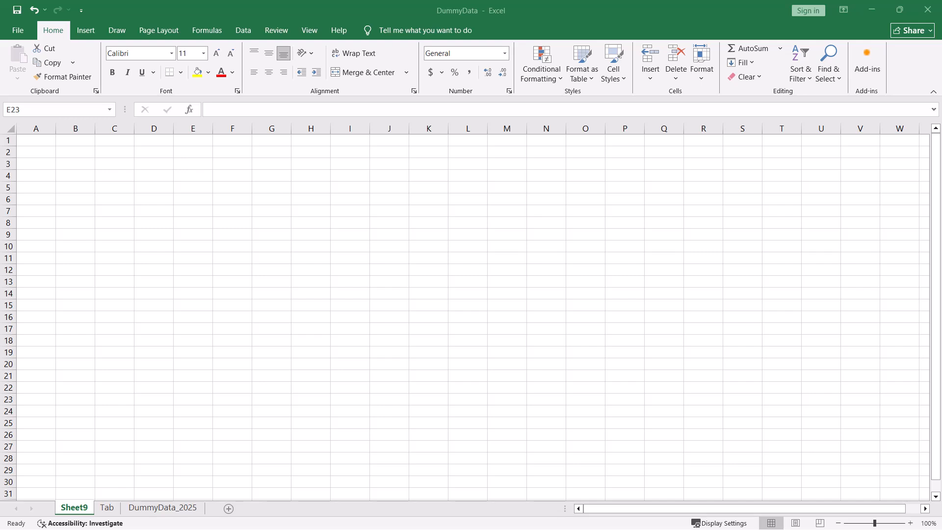
Reorder the worksheets so that Sheet9 sits between Tab and DummyData_2025.
left_click(76, 508)
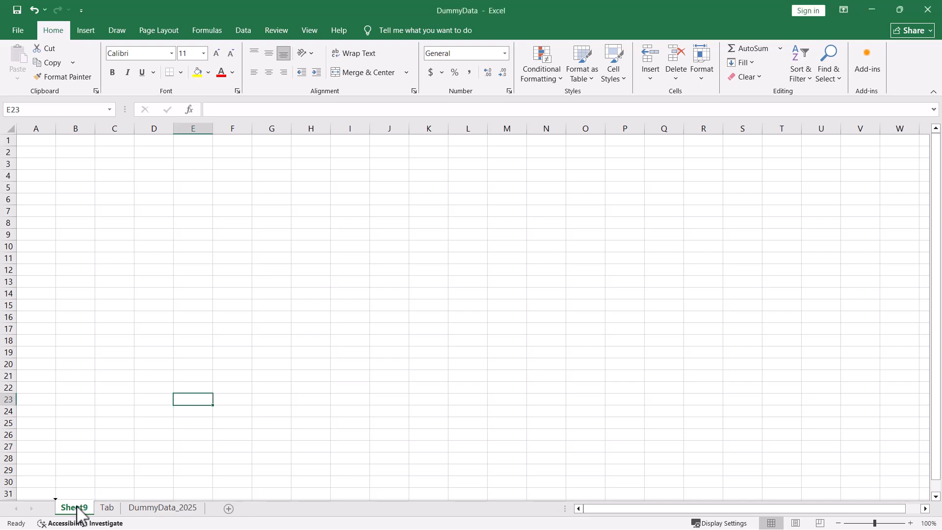
left_click_drag(76, 507, 77, 509)
left_click_drag(77, 510, 132, 511)
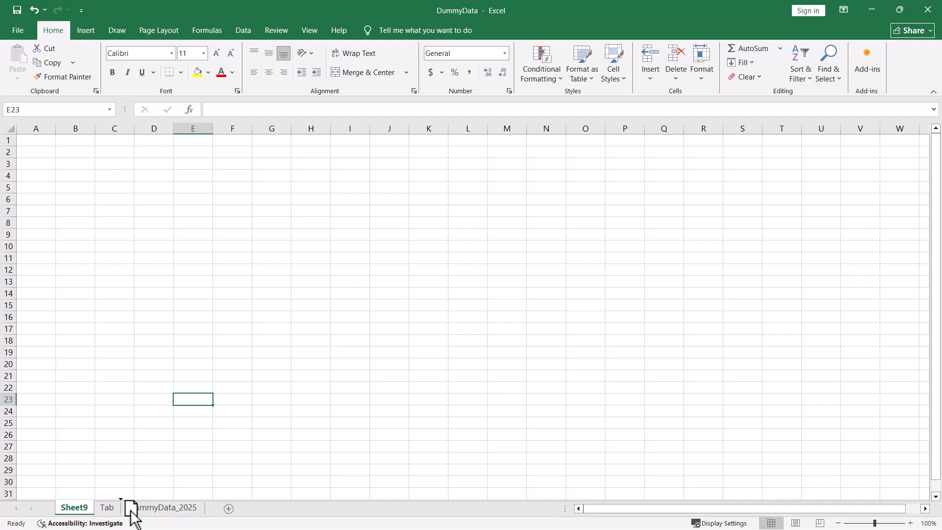
left_click_drag(131, 512, 130, 512)
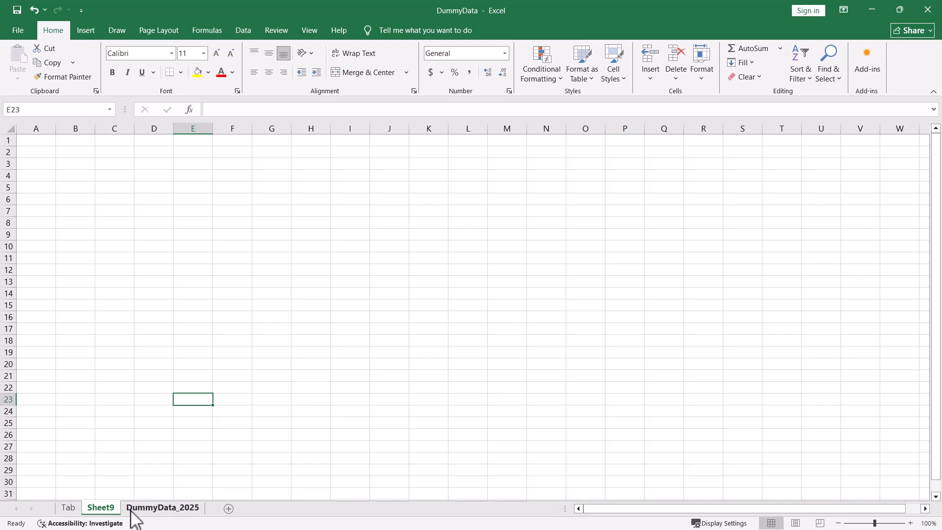
left_click(129, 510)
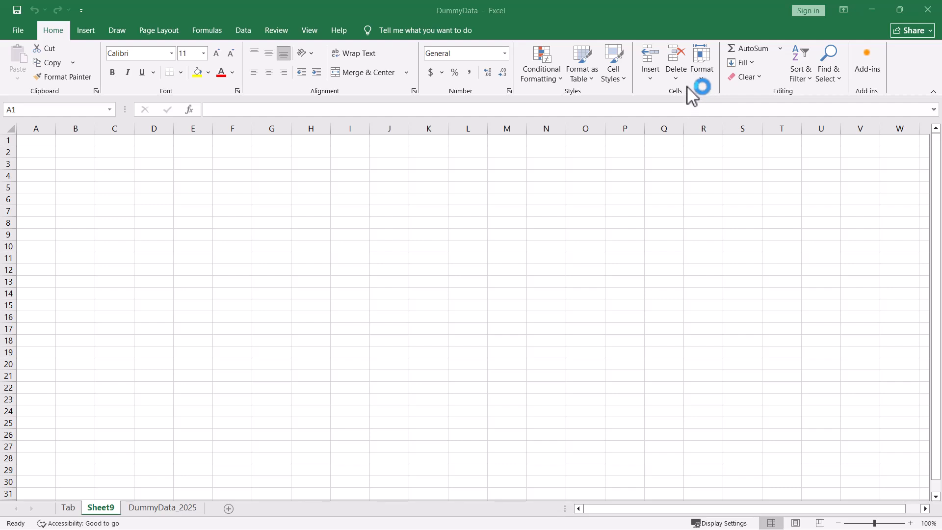
Create a copy of the Sheet9 worksheet at the end of the workbook.
left_click(704, 58)
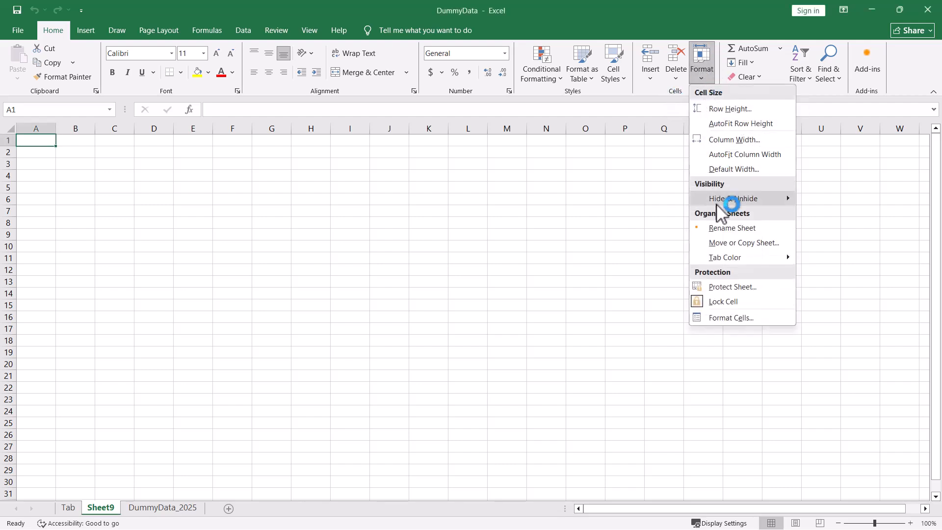
left_click(744, 244)
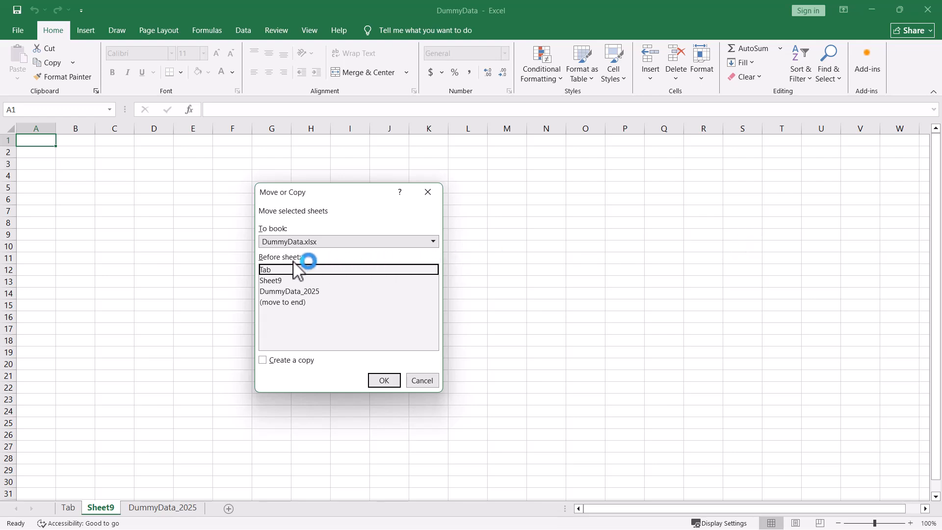
left_click(293, 302)
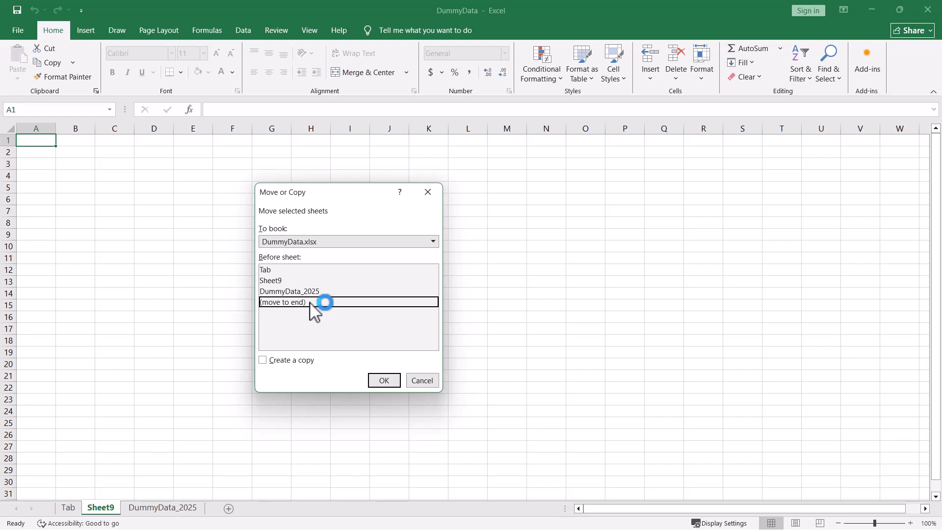
left_click(263, 360)
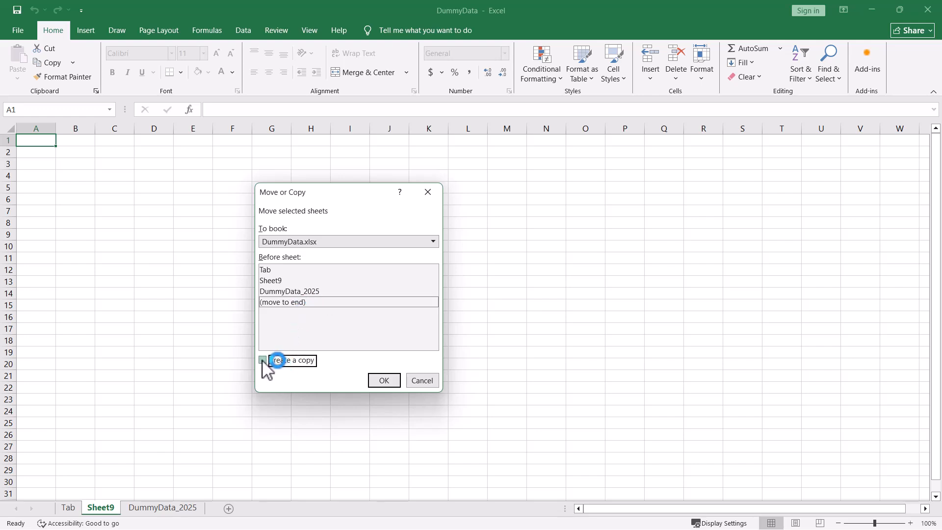
left_click(384, 380)
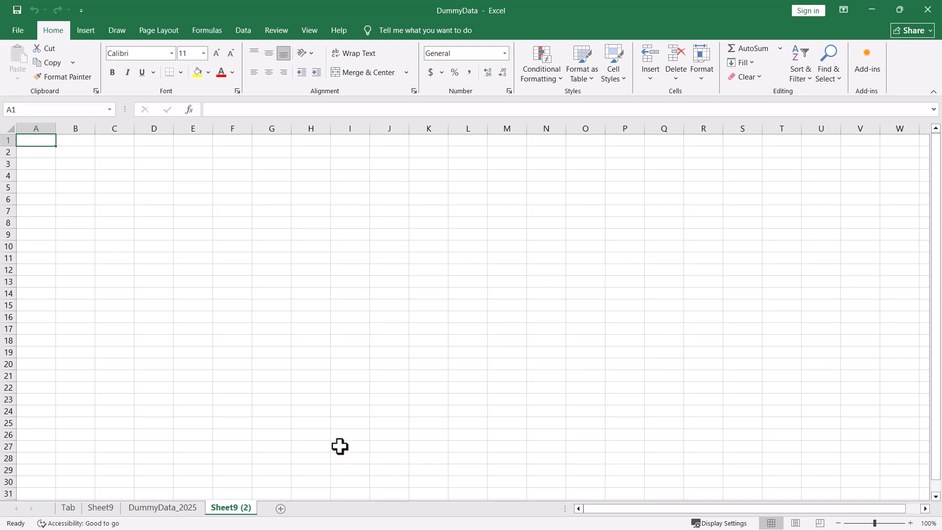
Create a copy of the DummyData_2025 worksheet and place it directly before the original.
right_click(162, 512)
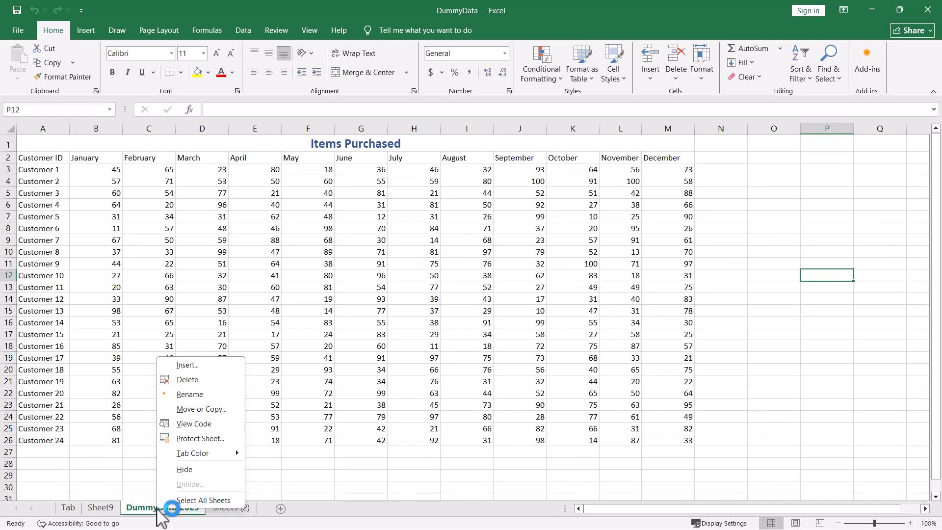
left_click(208, 408)
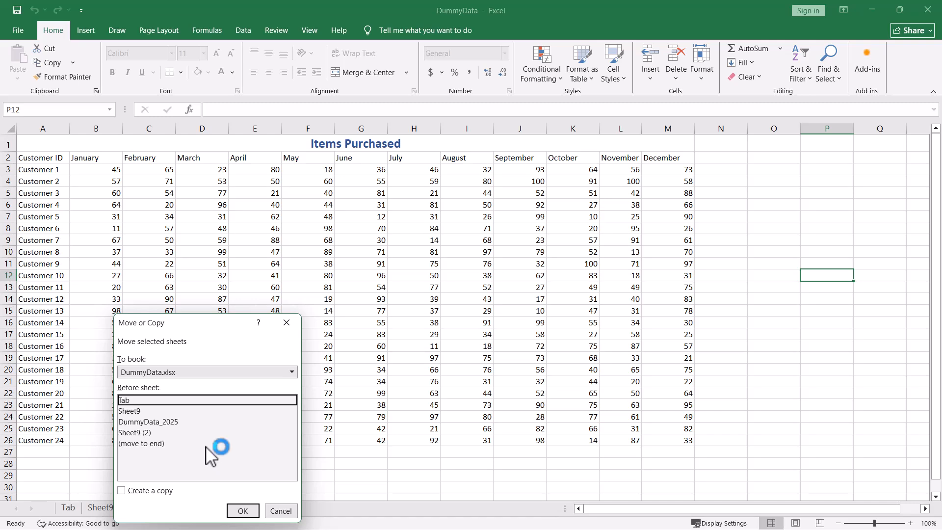
left_click(170, 422)
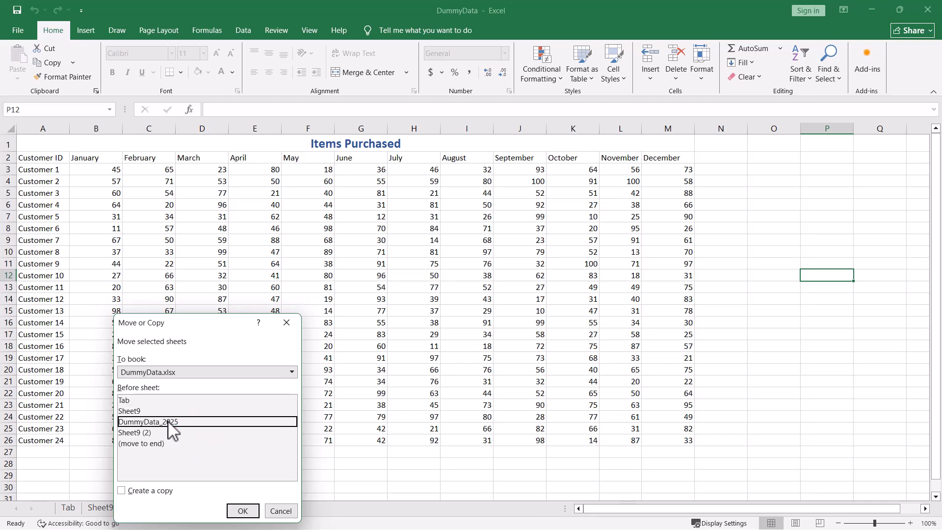
left_click(128, 493)
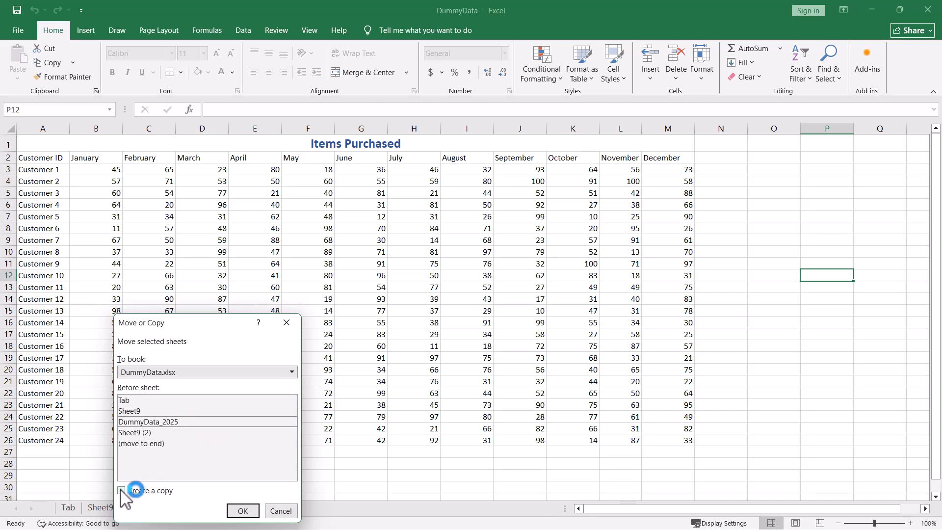
left_click(244, 510)
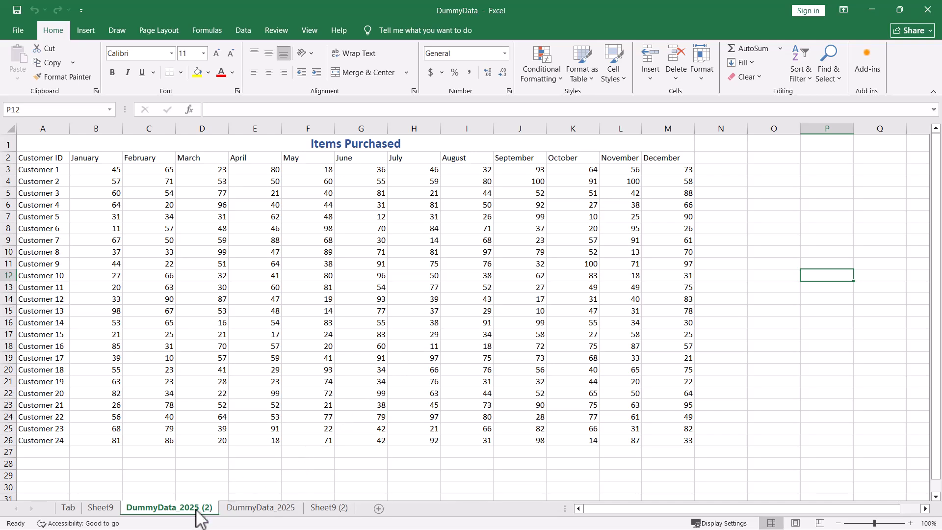
Try to duplicate the DummyData_2025 (2) worksheet between the Tab and Sheet9 worksheets.
left_click_drag(196, 510, 197, 509)
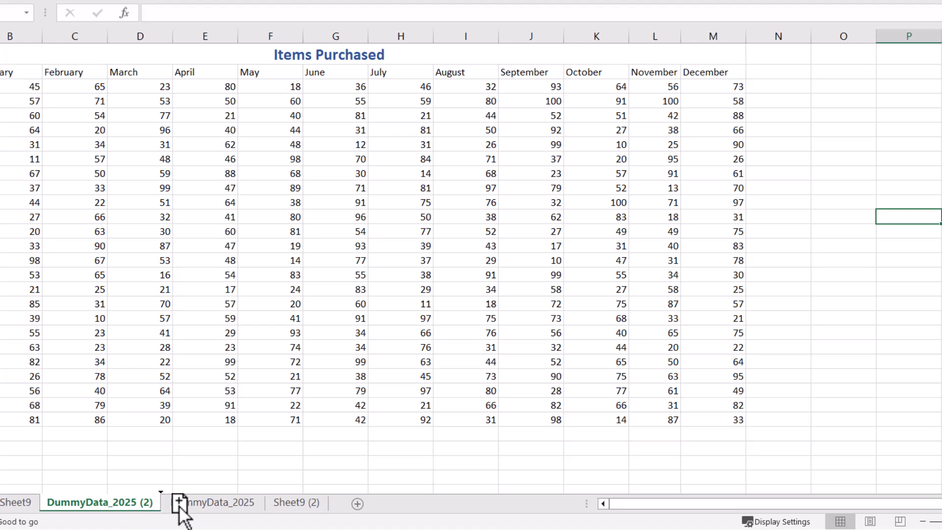
left_click_drag(187, 505, 232, 505)
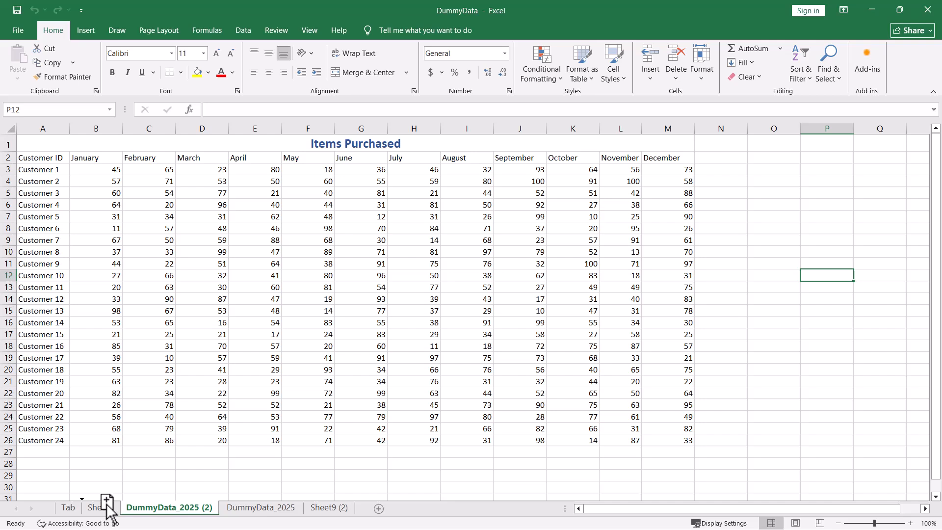
left_click_drag(107, 508, 108, 510)
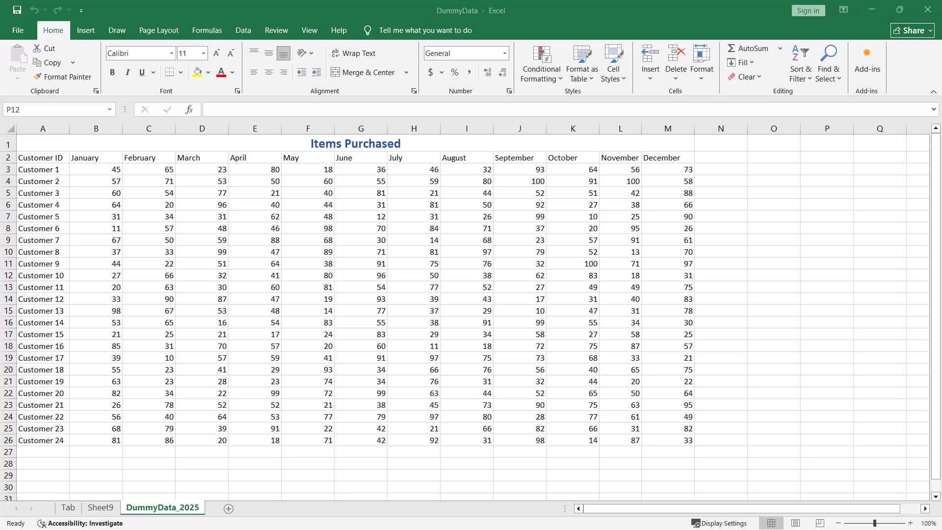
Move the DummyData_2025 worksheet to the end of the CoolWorkbook.xlsx workbook without creating a copy.
left_click(183, 510)
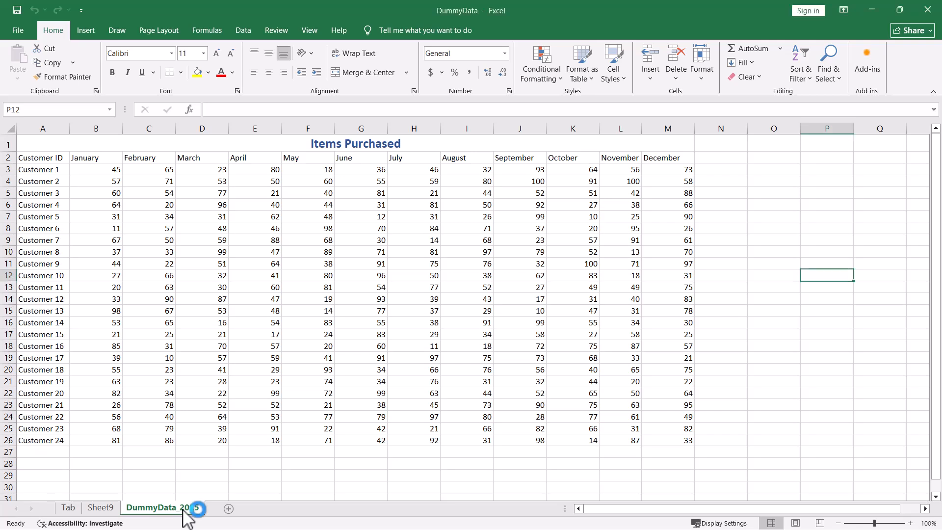
right_click(183, 510)
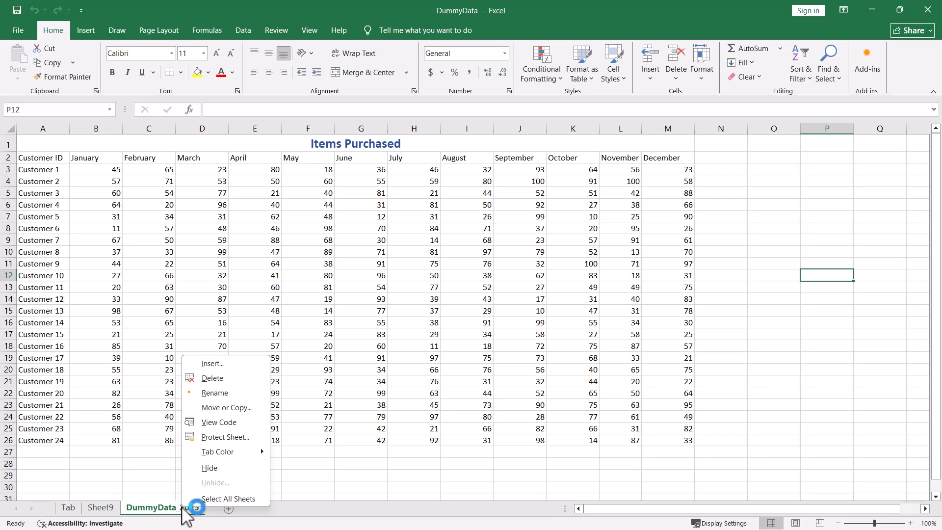
left_click(224, 408)
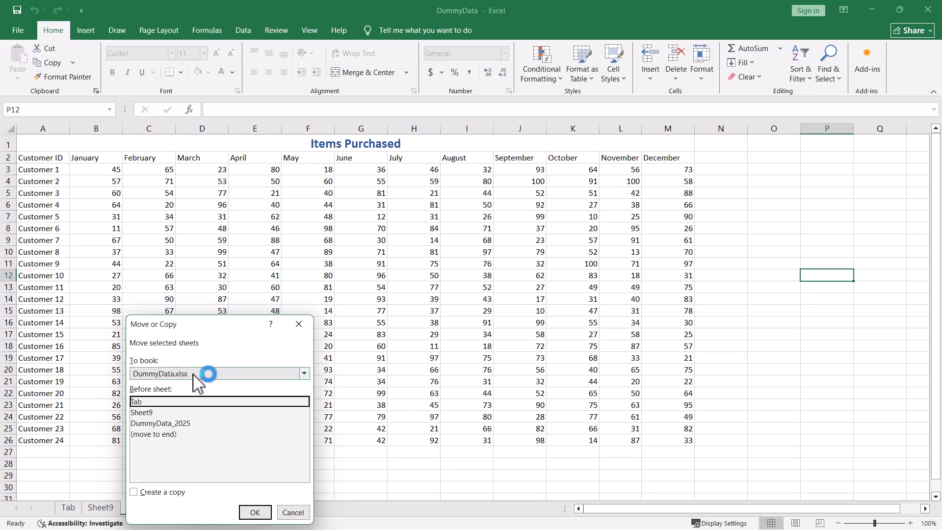
left_click(305, 374)
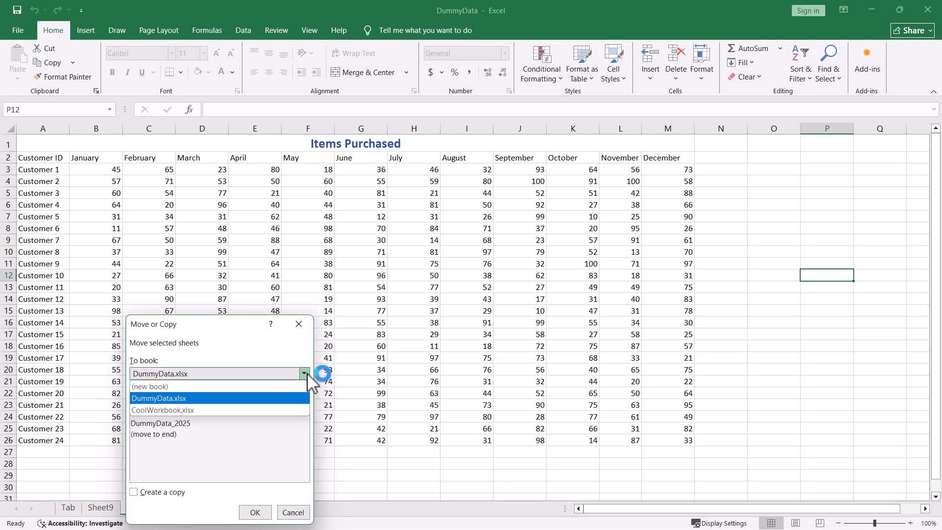
left_click(194, 412)
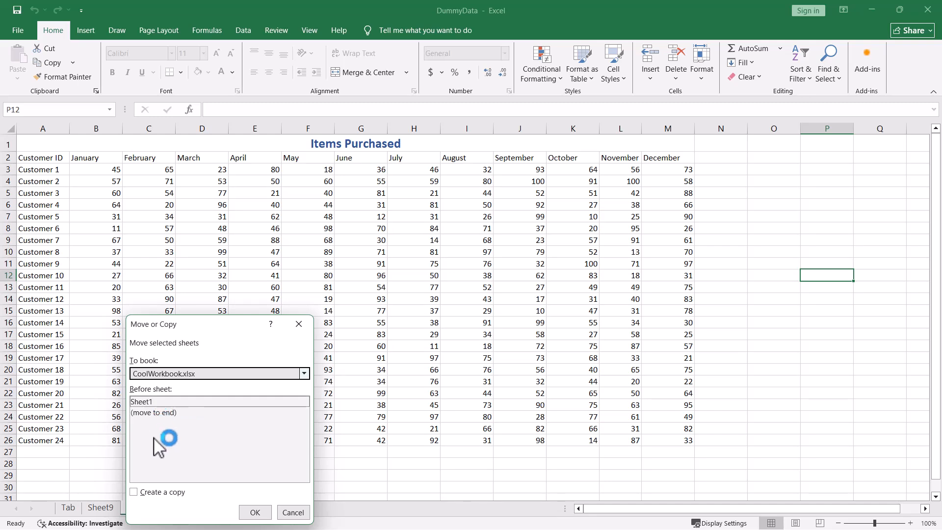
left_click(160, 415)
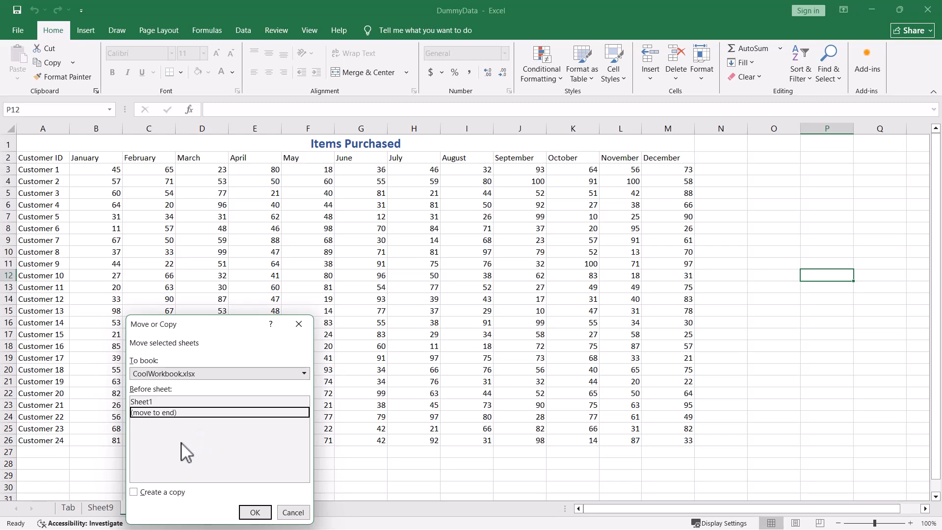
left_click(255, 511)
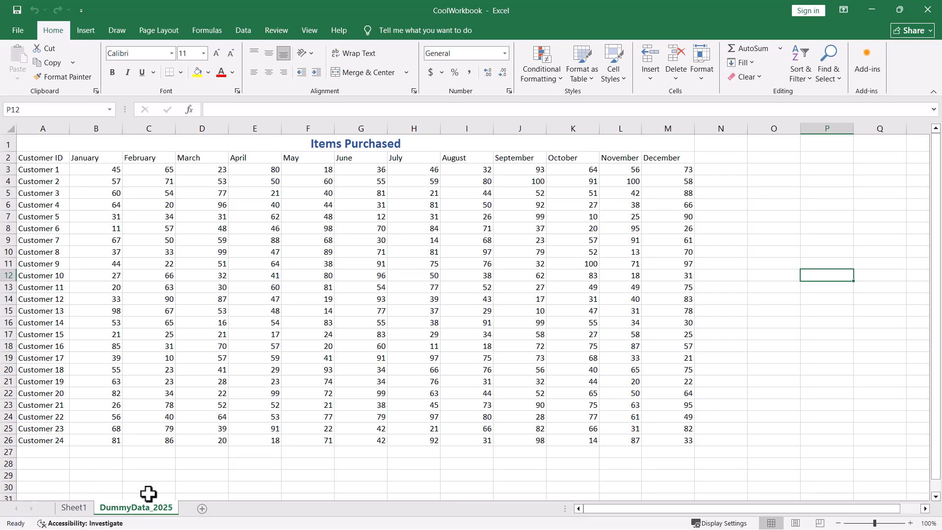
Copy the DummyData_2025 worksheet from CoolWorkbook to the end of the DummyData.xlsx workbook, keeping the original.
left_click(143, 513)
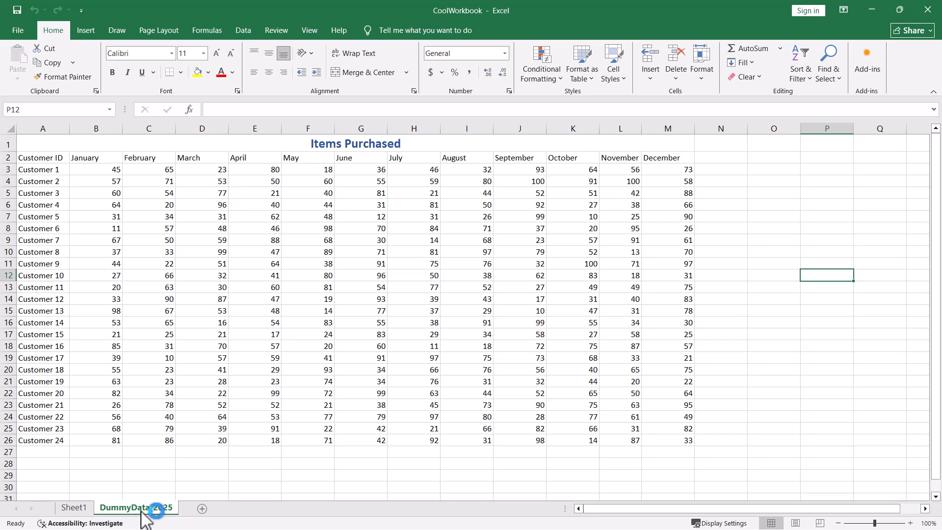
left_click(140, 508)
right_click(139, 508)
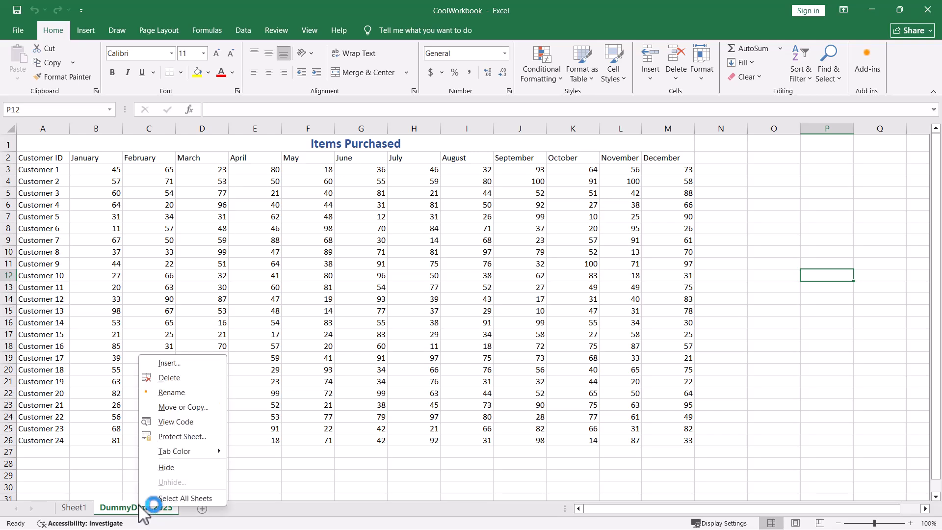
left_click(189, 408)
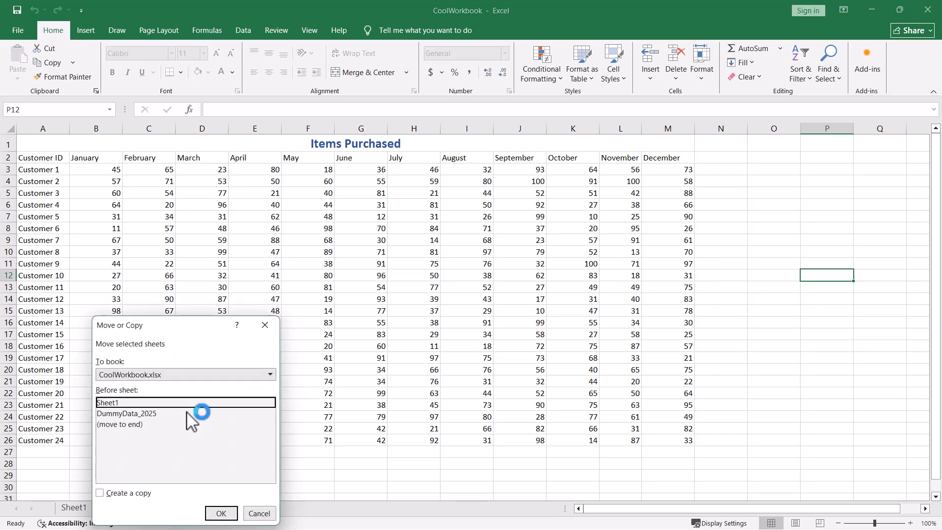
left_click(113, 374)
left_click(271, 374)
left_click(170, 398)
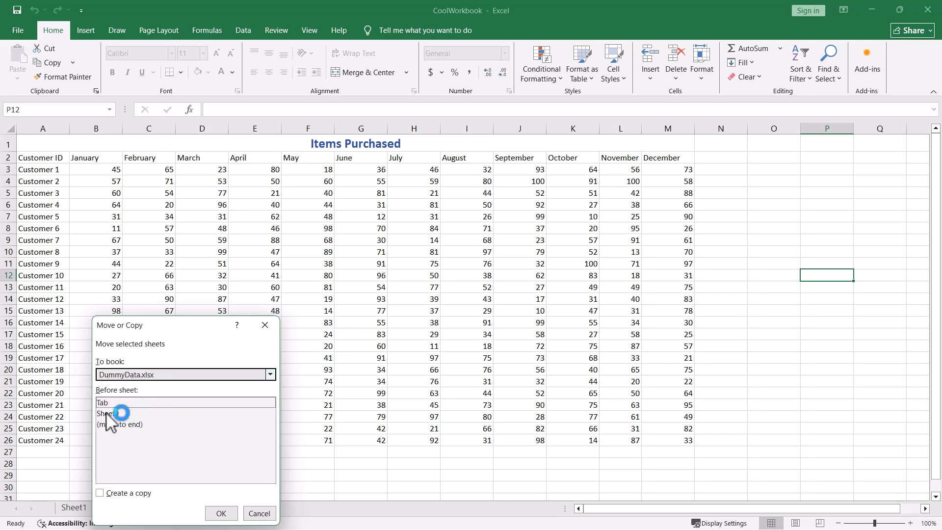
left_click(116, 425)
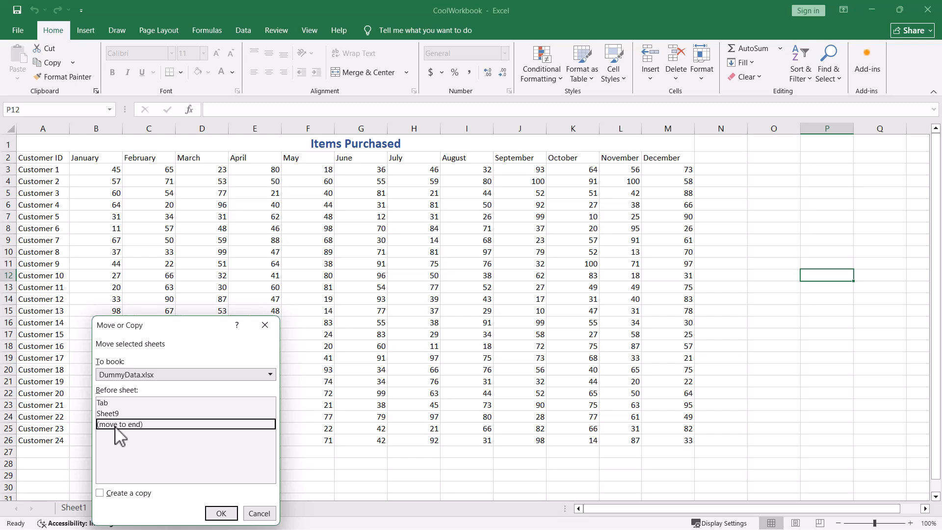
left_click(104, 496)
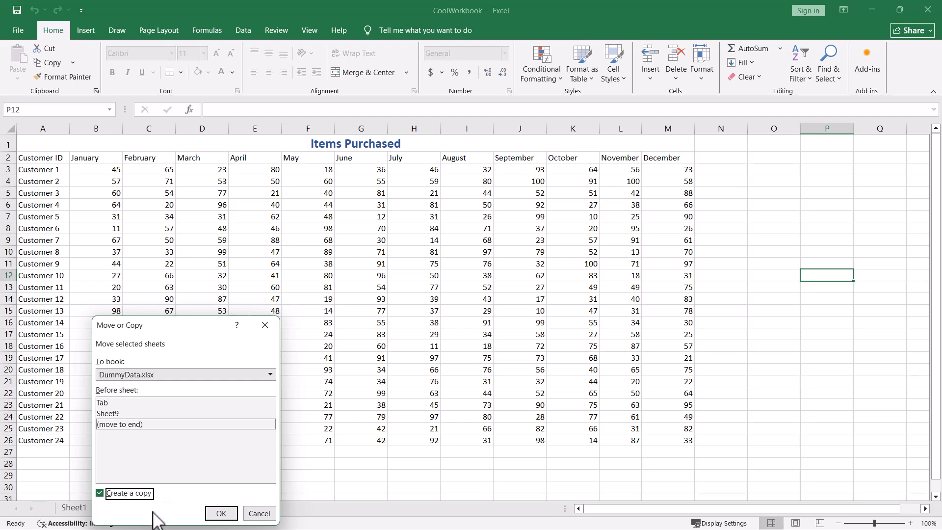
left_click(220, 514)
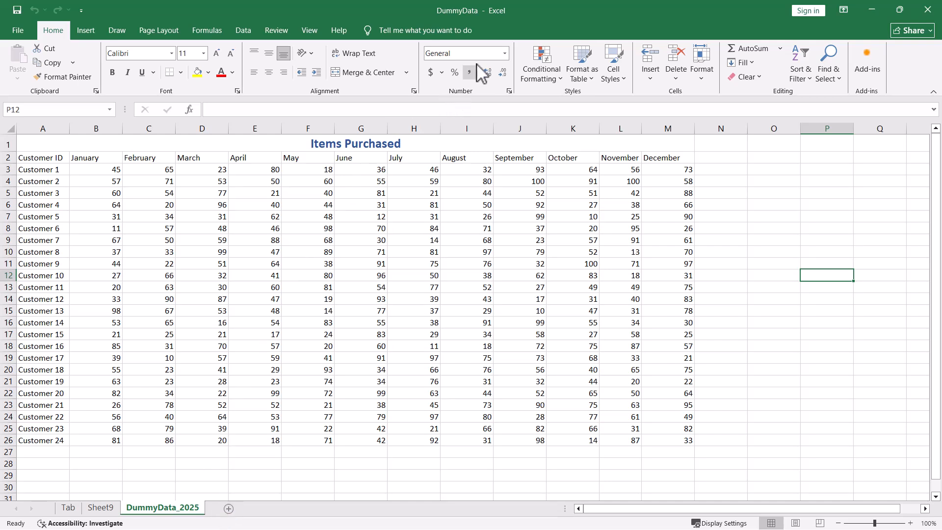
Create a copy of the DummyData_2025 worksheet in a new workbook.
left_click(153, 515)
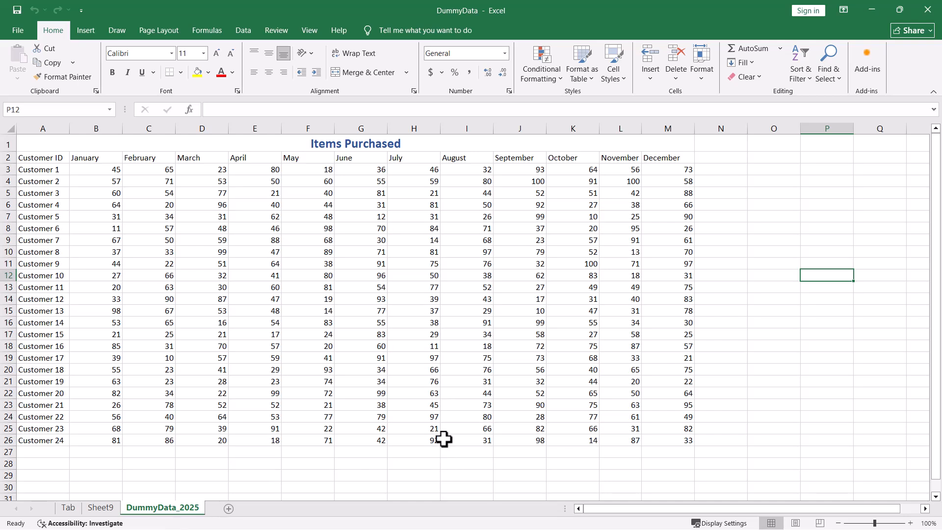
right_click(159, 510)
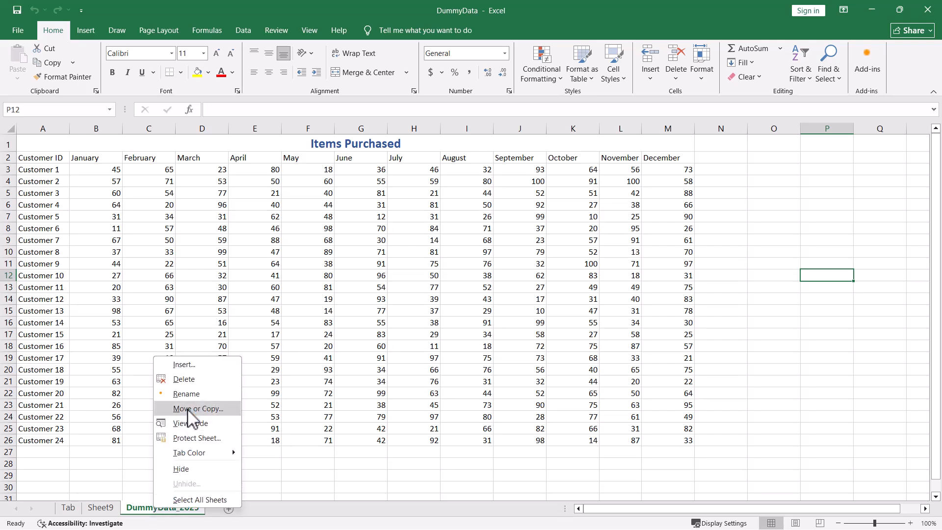
left_click(188, 410)
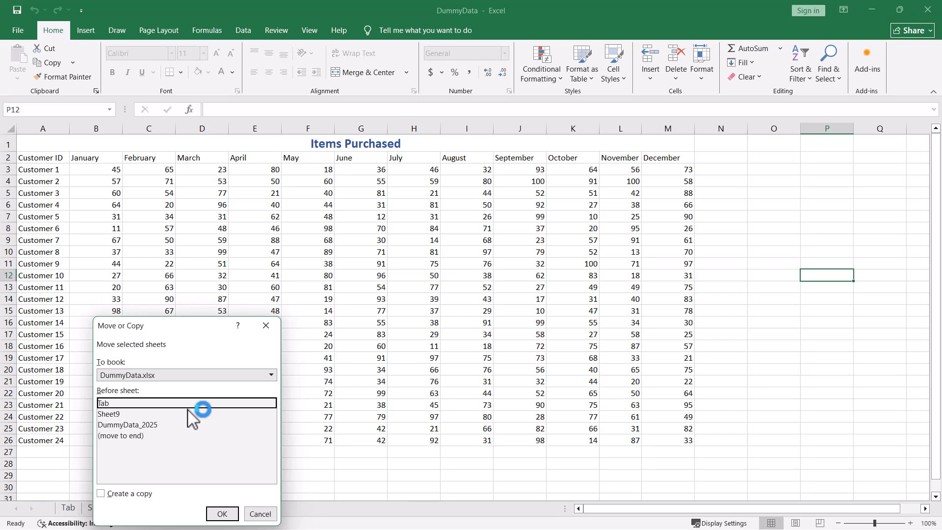
left_click(270, 376)
left_click(270, 376)
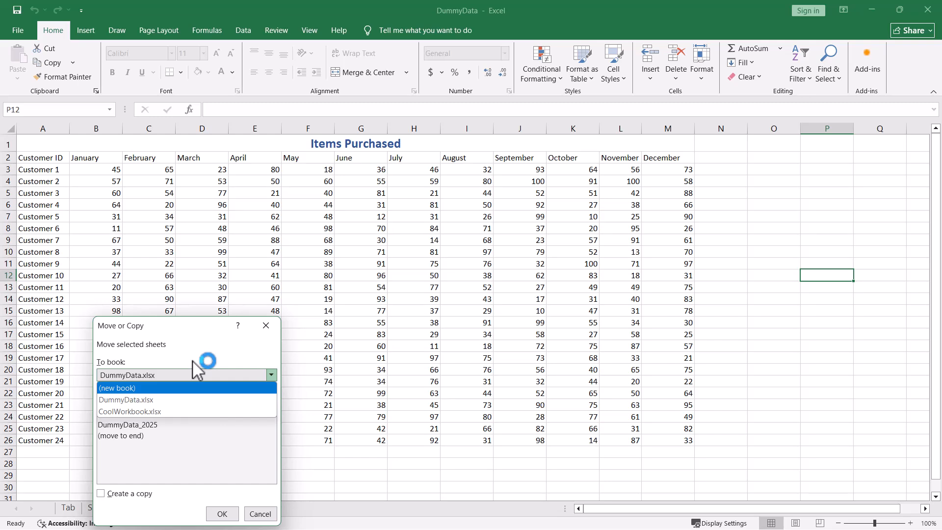
left_click(119, 389)
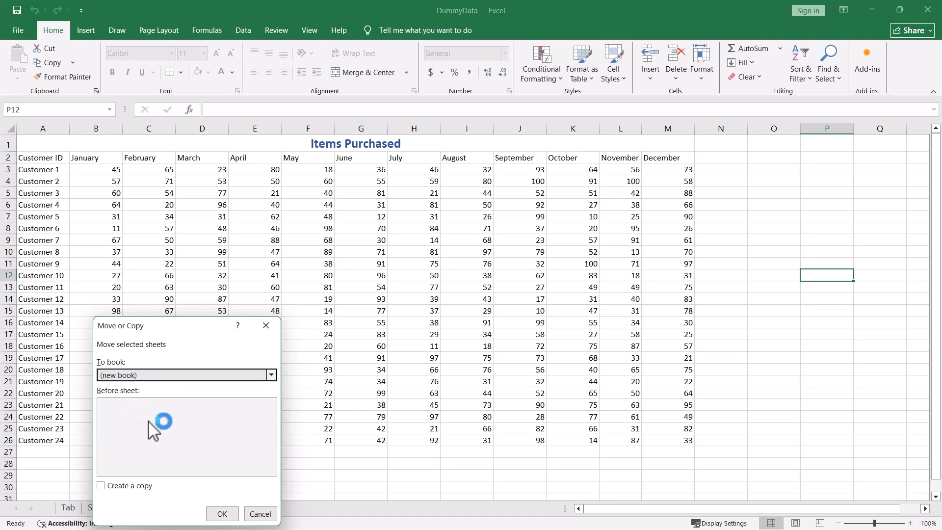
left_click(103, 485)
left_click(225, 515)
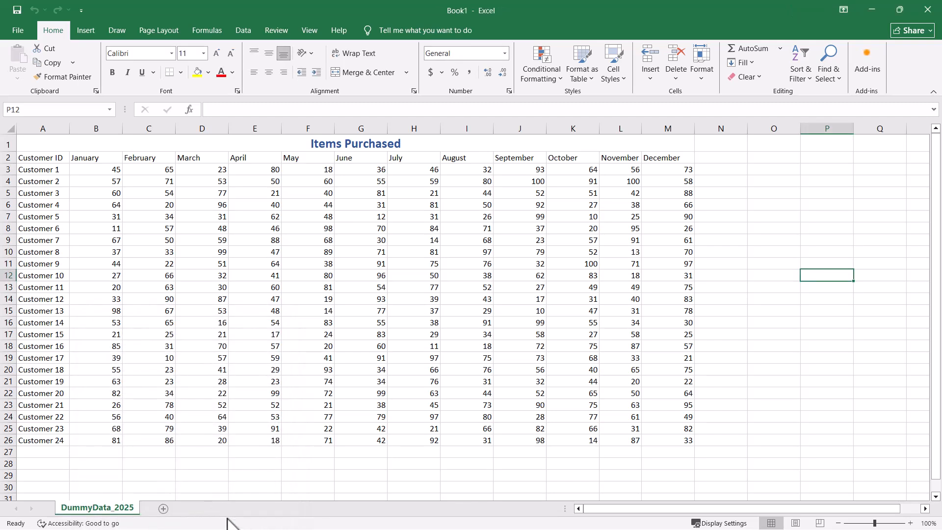